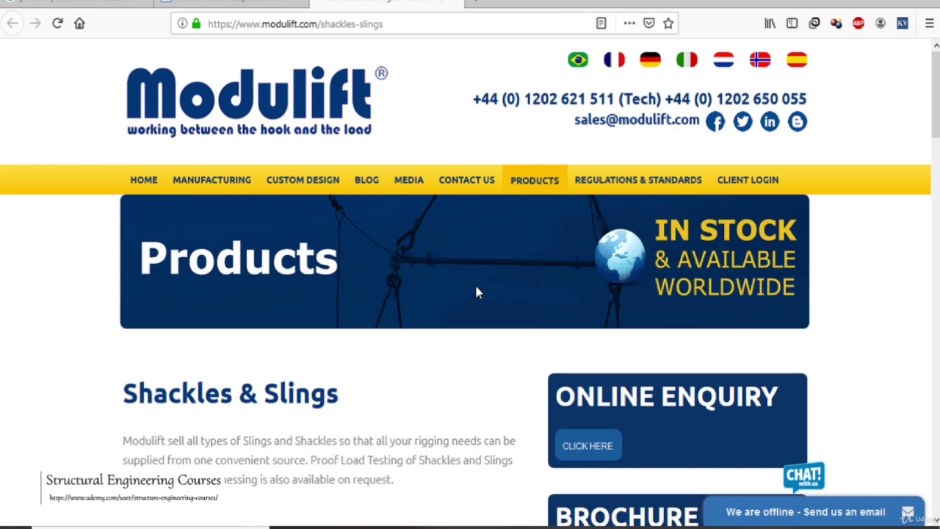
Step: Look through the Shackles & Slings product page from the introduction down to the slings photo
scroll(453, 260, "down", 3)
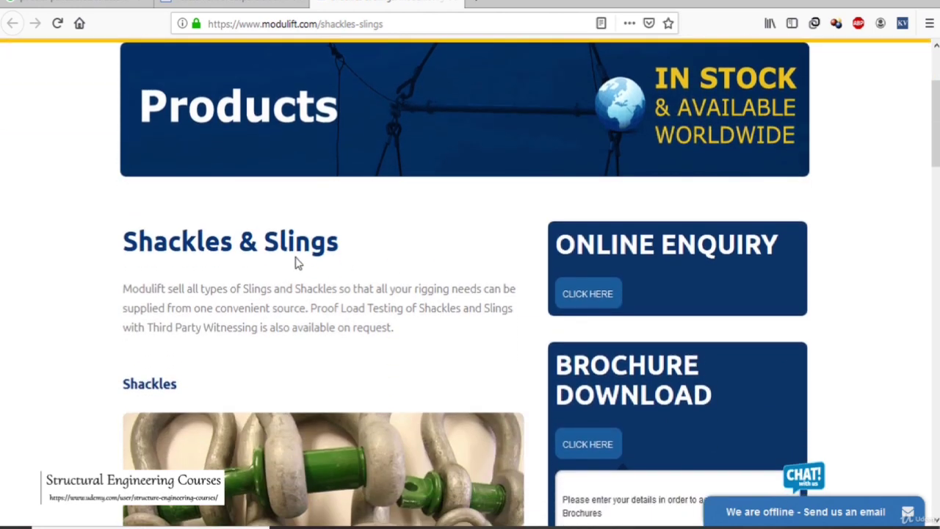
scroll(435, 323, "down", 3)
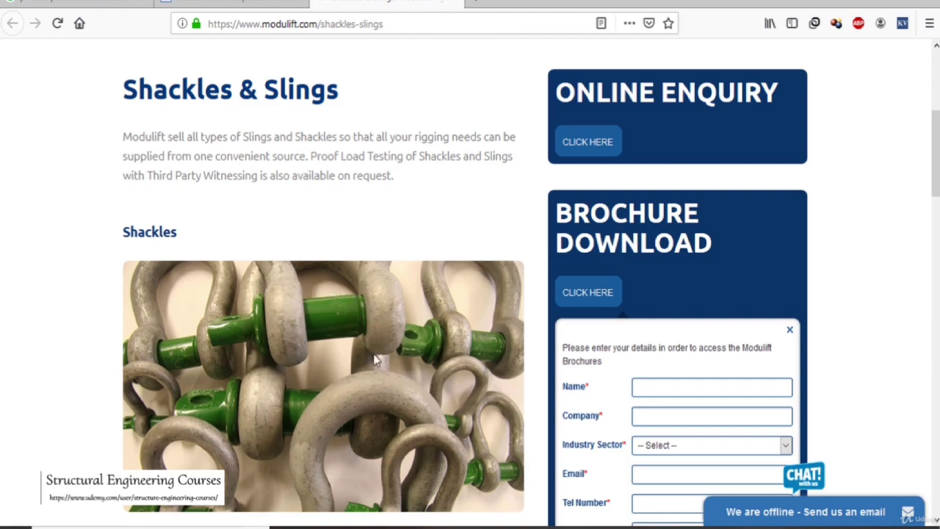
scroll(377, 361, "down", 15)
scroll(411, 316, "up", 3)
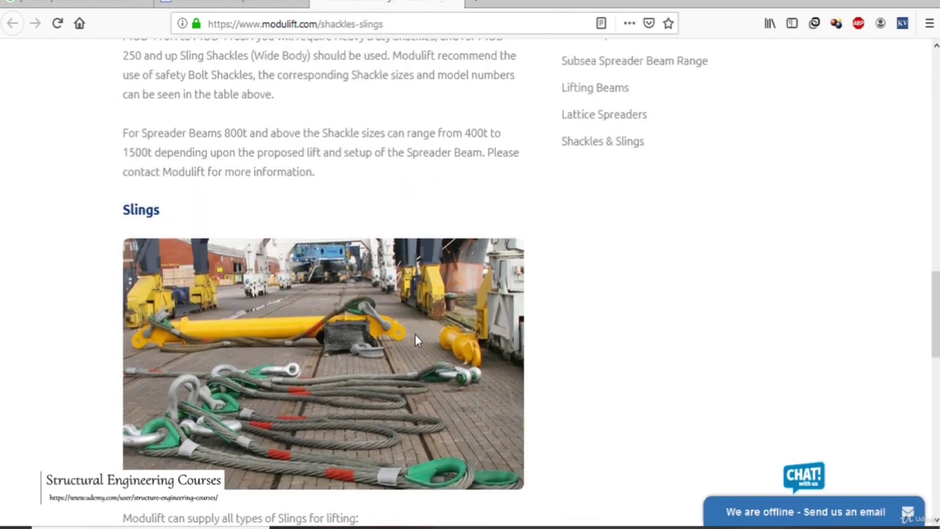
scroll(415, 334, "down", 4)
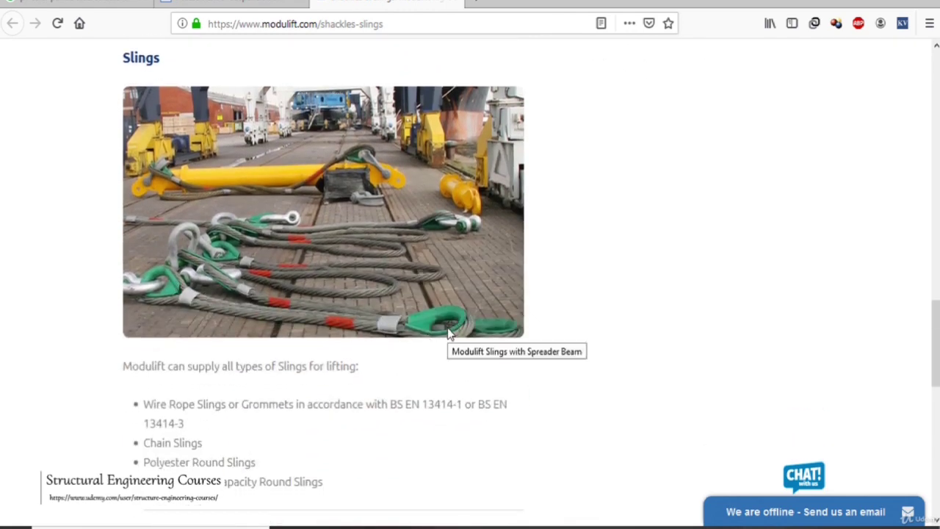
scroll(449, 334, "up", 2)
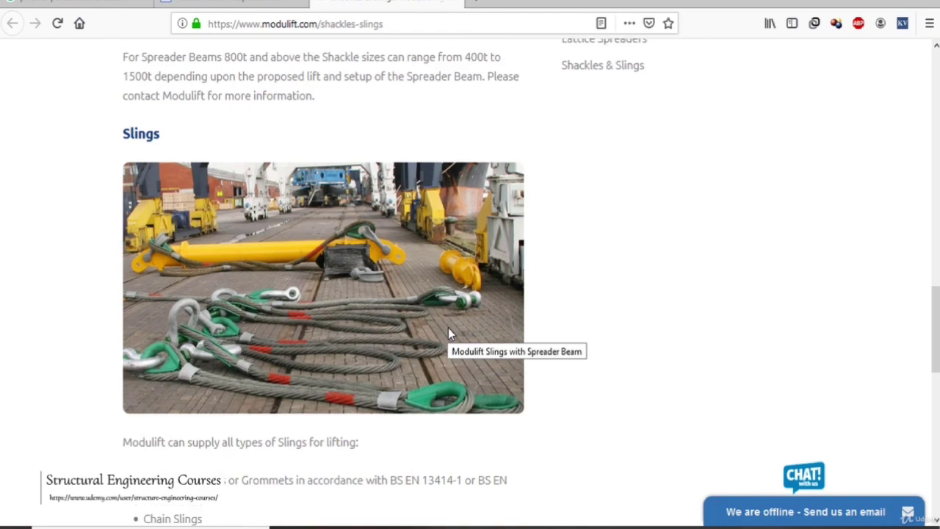
Step: Examine the shackles photo alongside the table of shackle sizes for the Modulift Modular Spreader Beam range
scroll(450, 334, "up", 9)
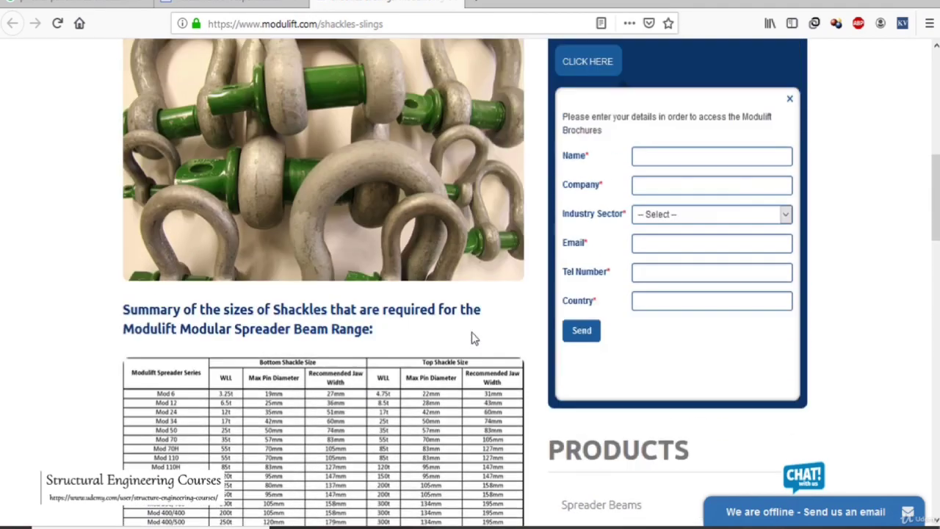
scroll(472, 336, "up", 3)
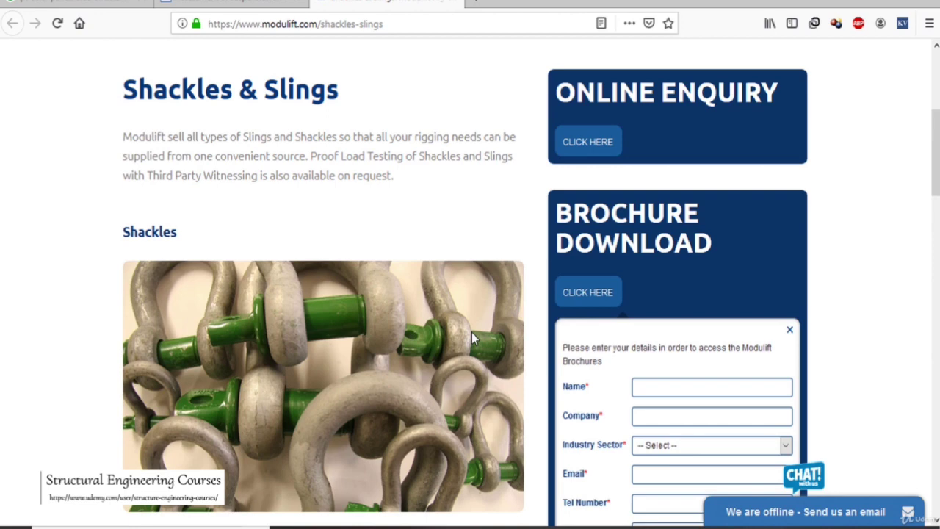
scroll(471, 332, "down", 3)
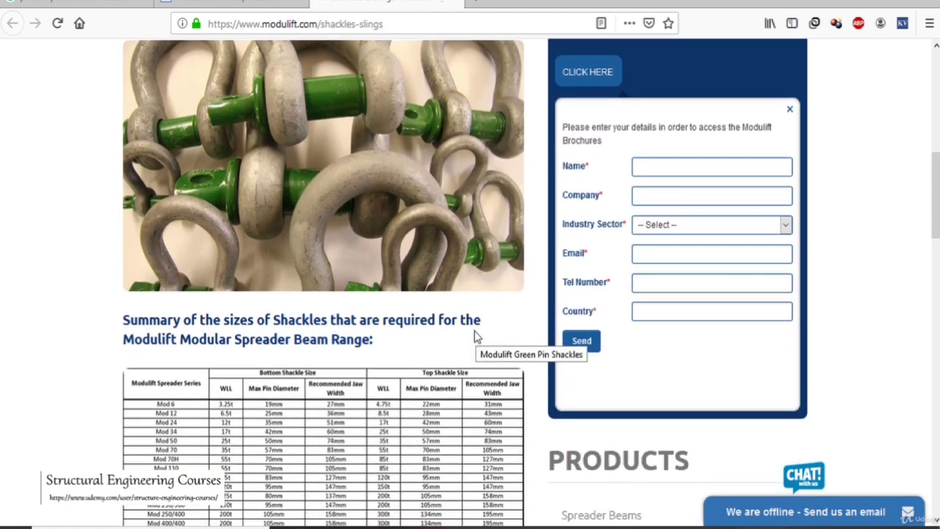
scroll(429, 243, "up", 1)
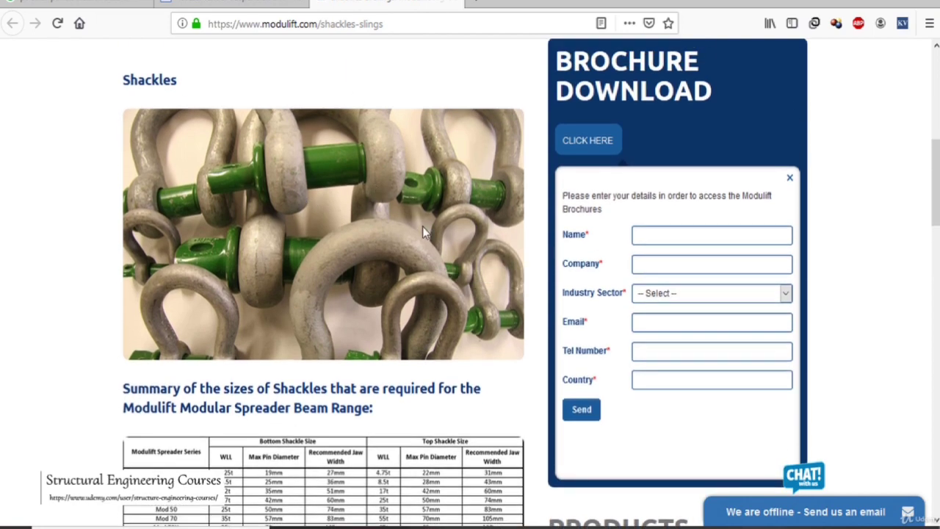
scroll(424, 231, "down", 3)
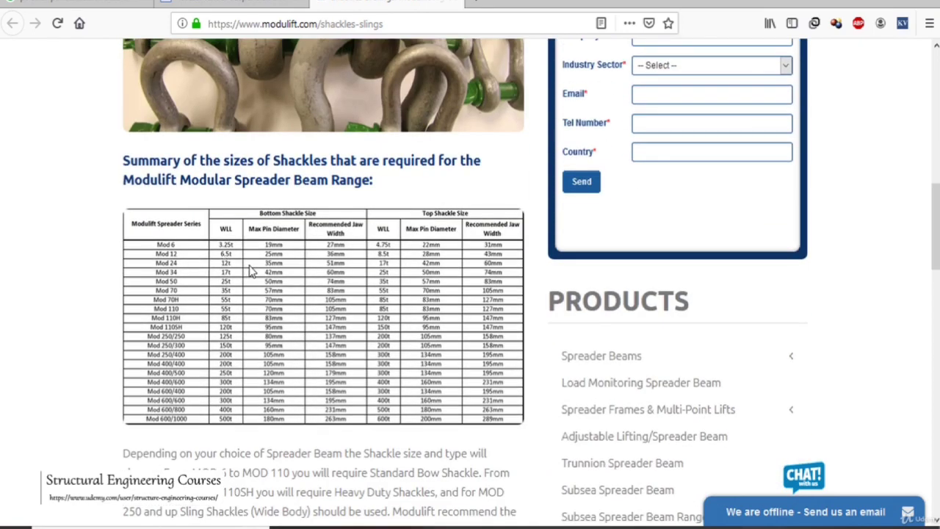
scroll(315, 249, "up", 2)
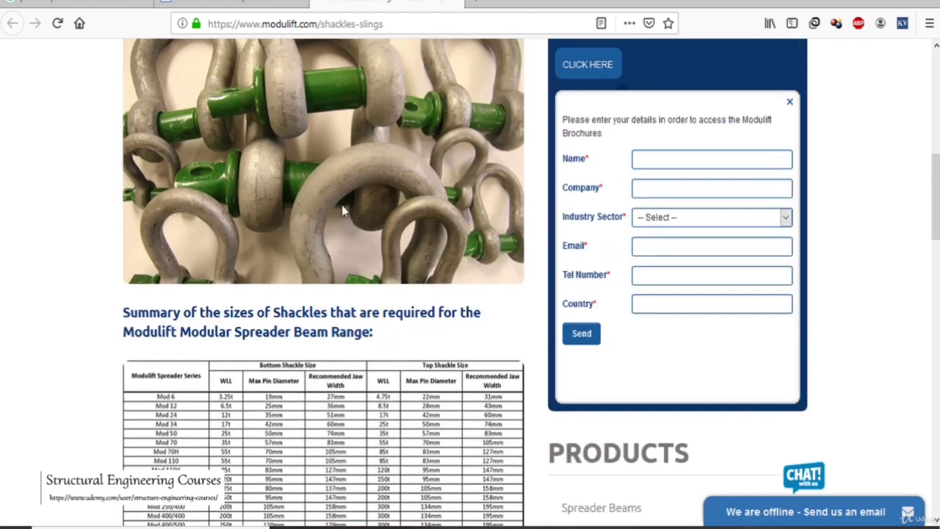
scroll(423, 246, "down", 3)
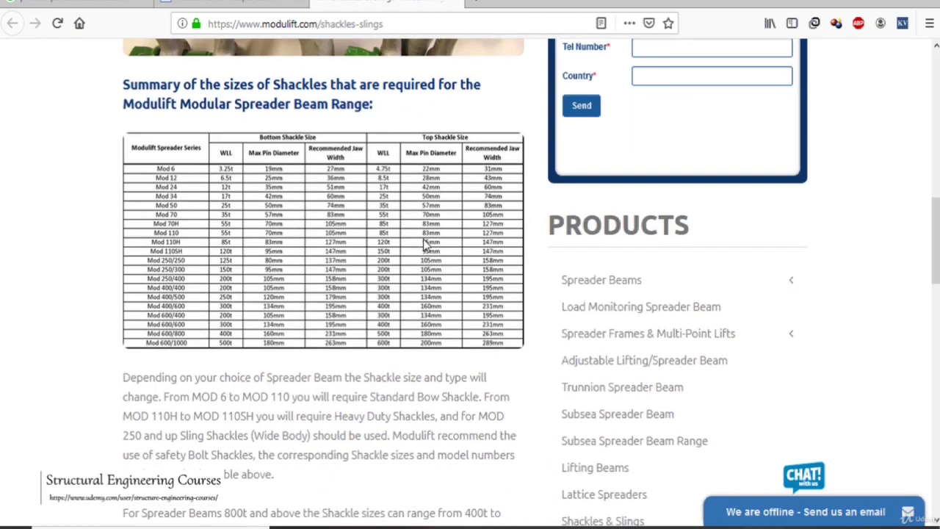
scroll(425, 246, "up", 2)
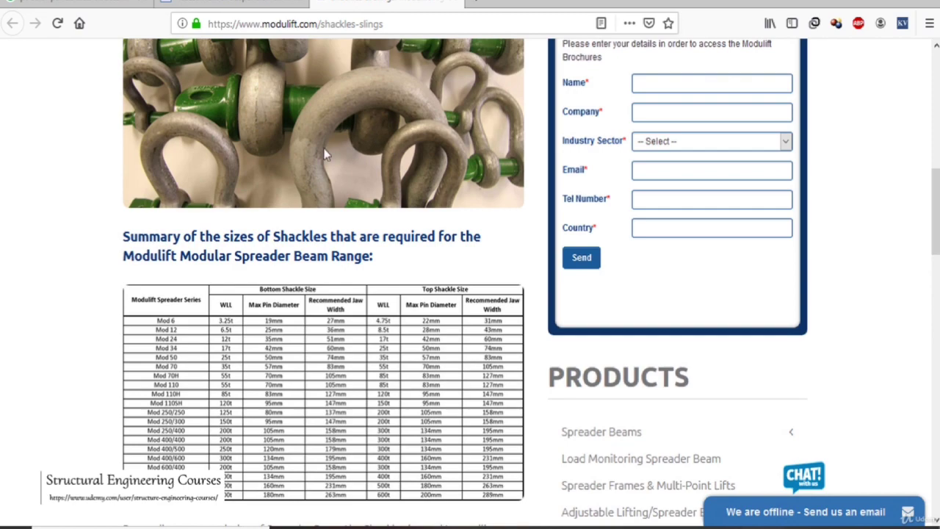
Step: Copy the image location of the photo in the page's Slings section
scroll(358, 114, "down", 6)
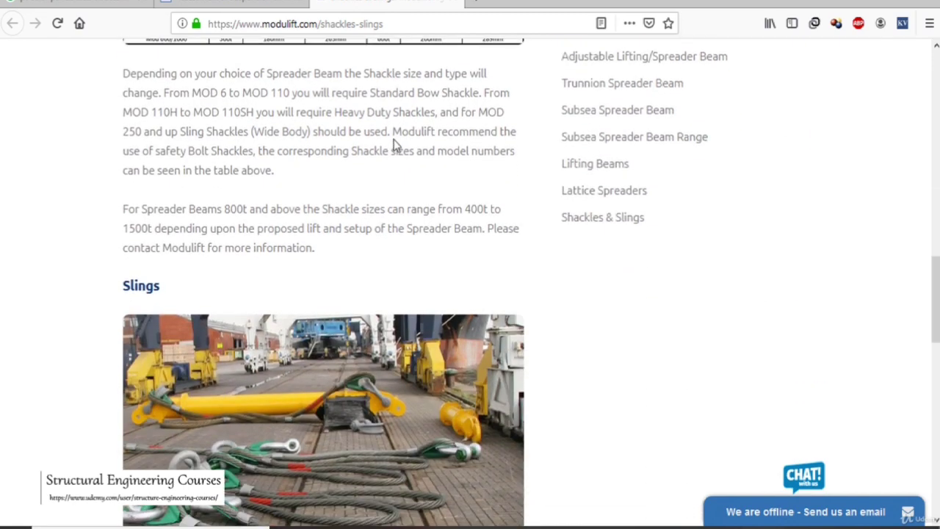
scroll(396, 169, "down", 1)
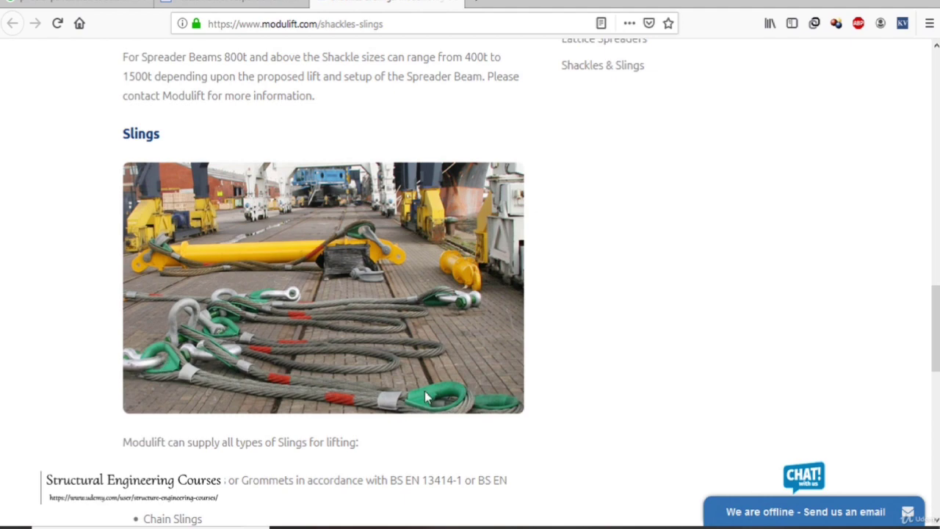
right_click(370, 200)
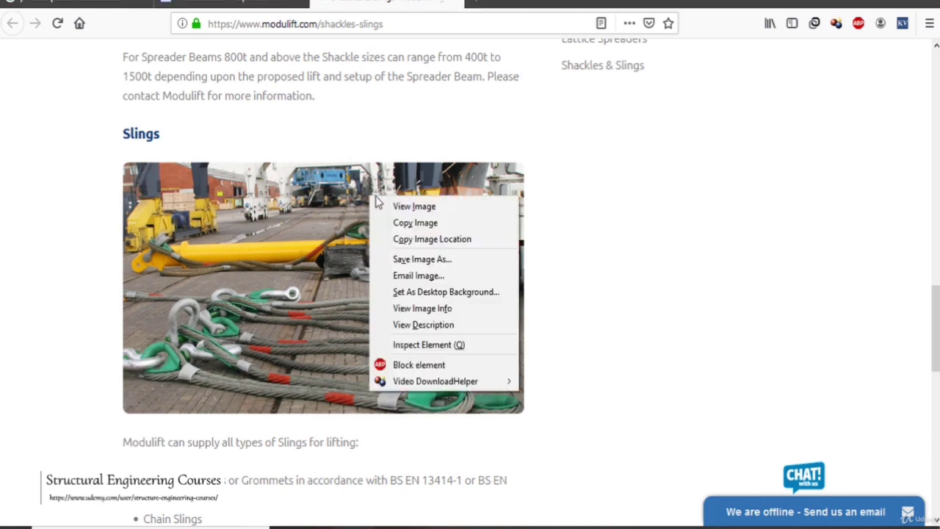
left_click(430, 237)
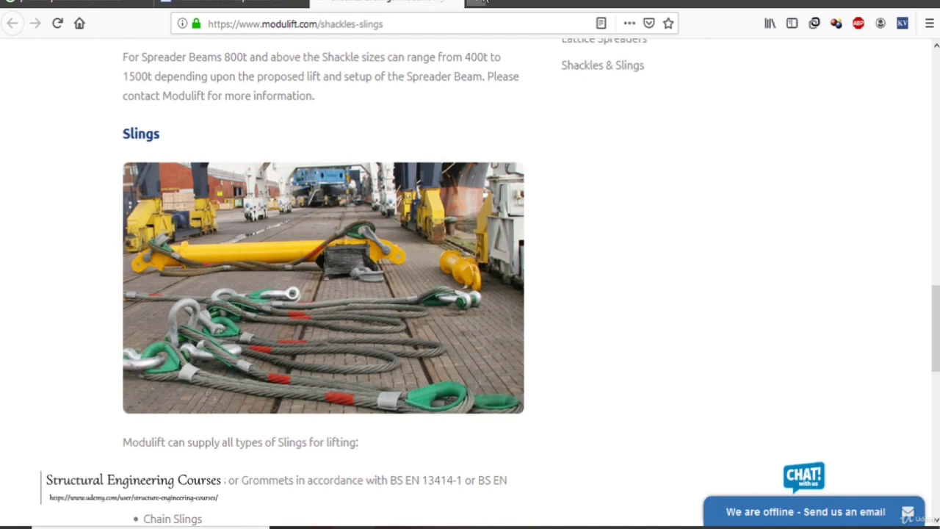
Step: Open the copied slings image address in a new browser tab and enlarge the photo to 220%
left_click(468, 6)
right_click(358, 28)
left_click(405, 111)
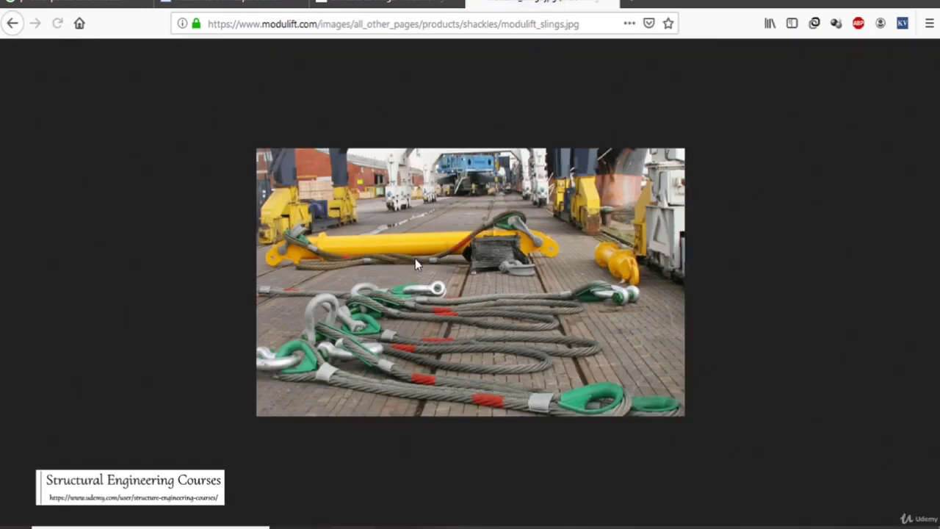
scroll(371, 353, "up", 6, "ctrl")
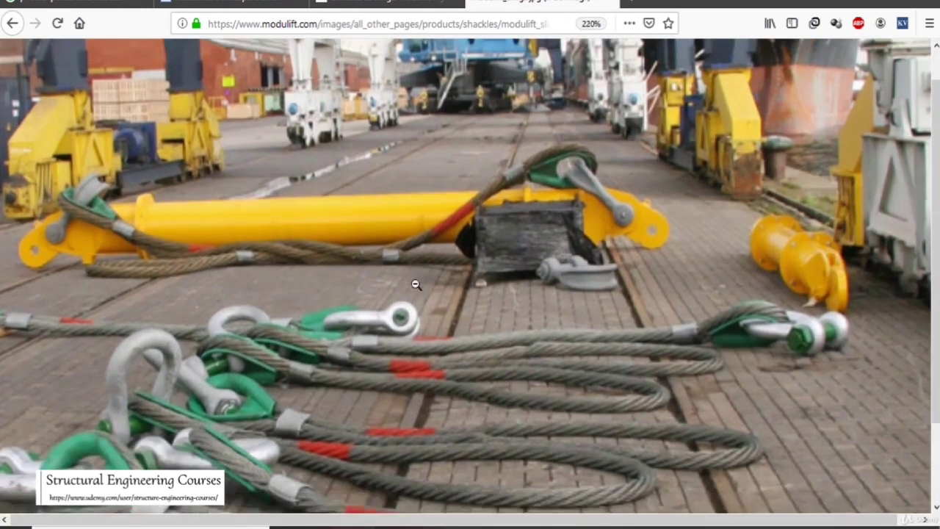
scroll(413, 279, "down", 2)
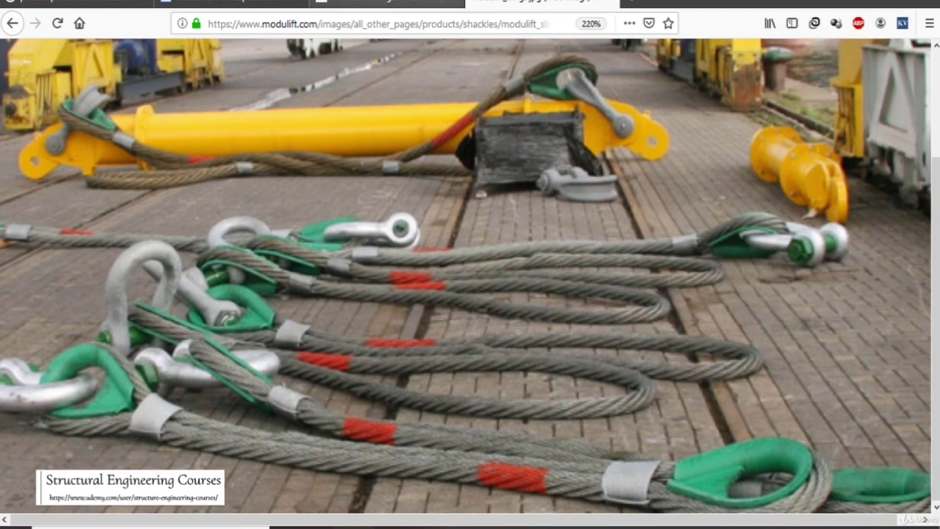
Step: Return to the Shackles & Slings page and look over the sling types and the rest of the page
left_click(367, 4)
scroll(450, 246, "down", 3)
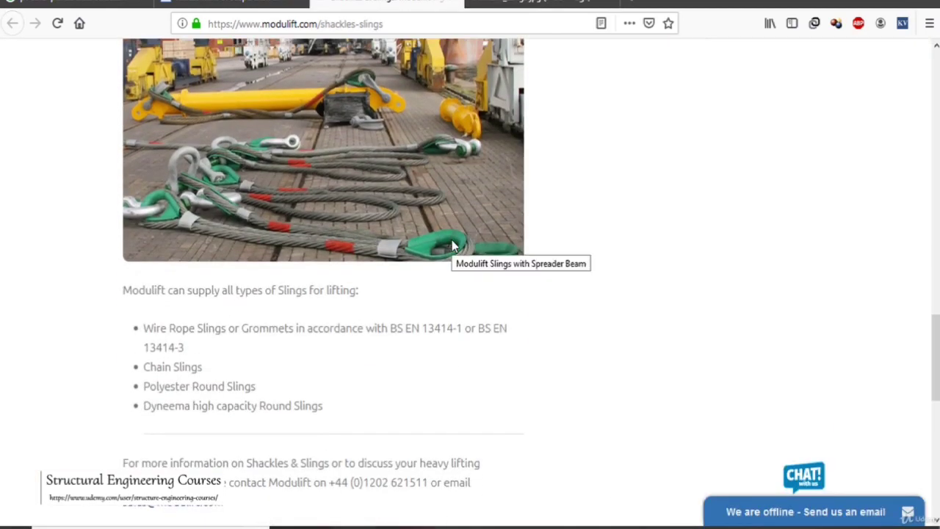
scroll(452, 246, "up", 20)
scroll(450, 244, "down", 20)
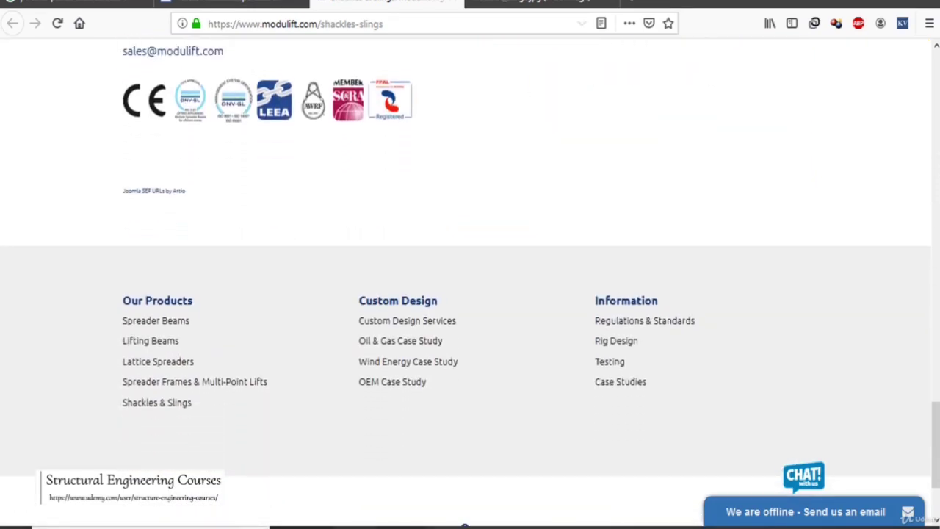
Step: Switch to the TIS page on suspension arrangements and examine the lifting diagrams in Figures 1.1 and 1.2
key("ctrl+shift+Tab")
scroll(509, 252, "up", 10)
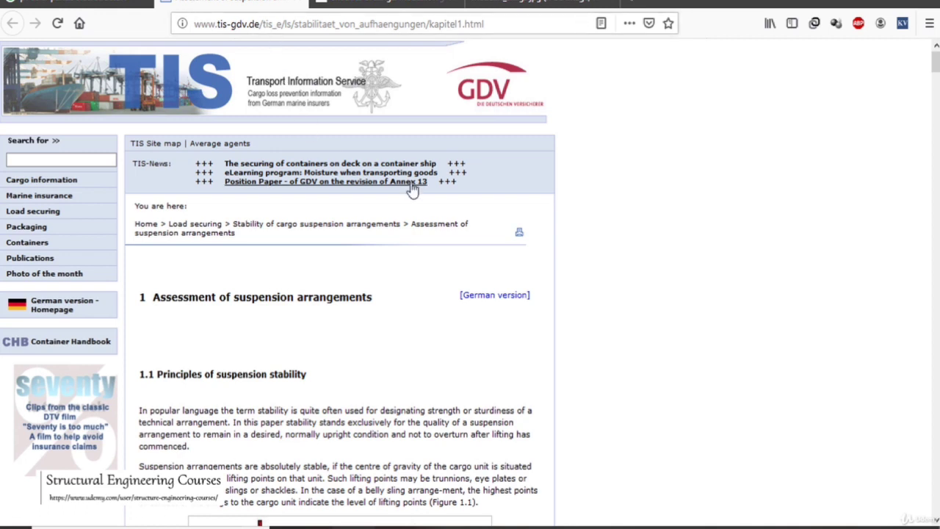
scroll(411, 189, "down", 2)
scroll(441, 218, "down", 2)
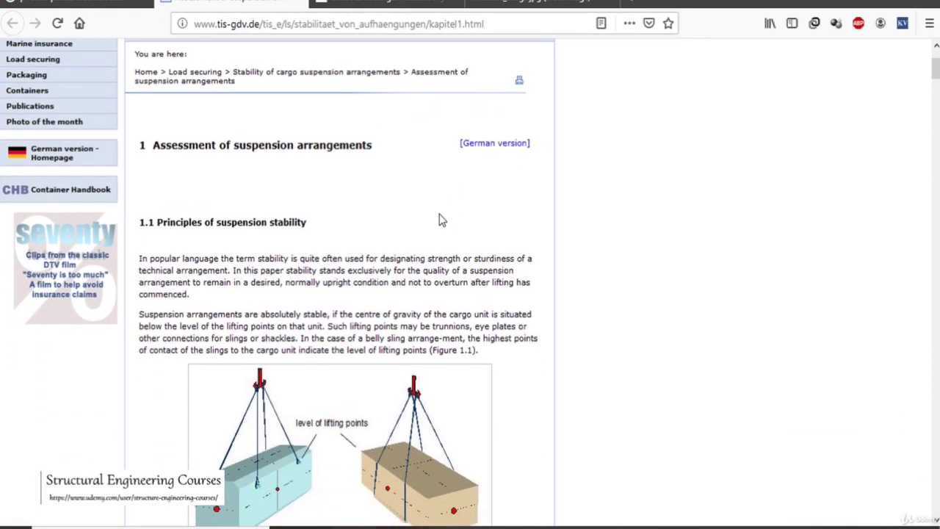
scroll(441, 218, "down", 4)
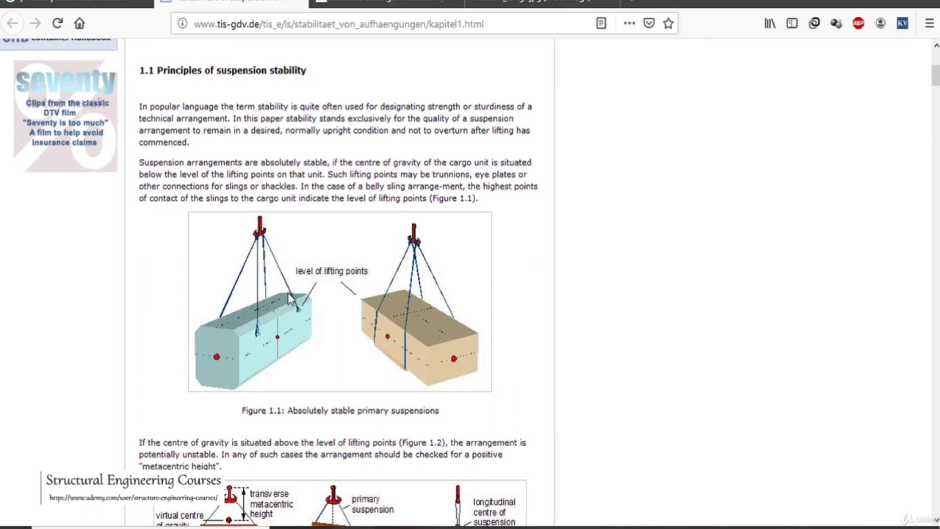
scroll(368, 299, "down", 5)
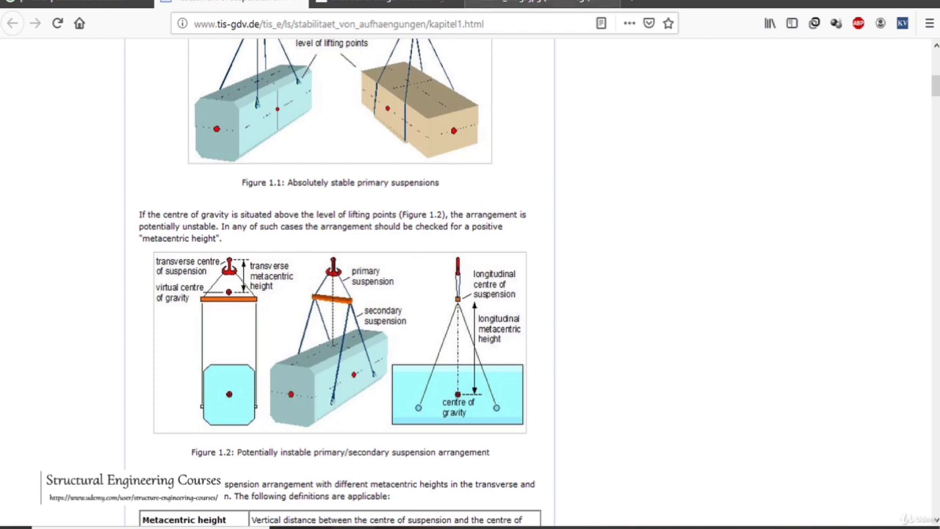
Step: Search the web for PAD EYE in the slings photo's tab and examine the padeye pictures and description
left_click(540, 3)
left_click(495, 27)
type("PA")
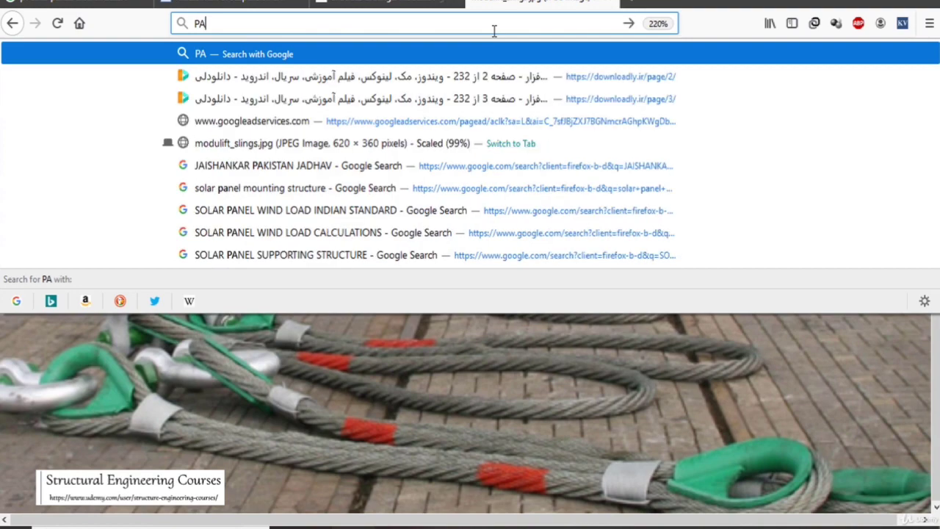
type("D EYE")
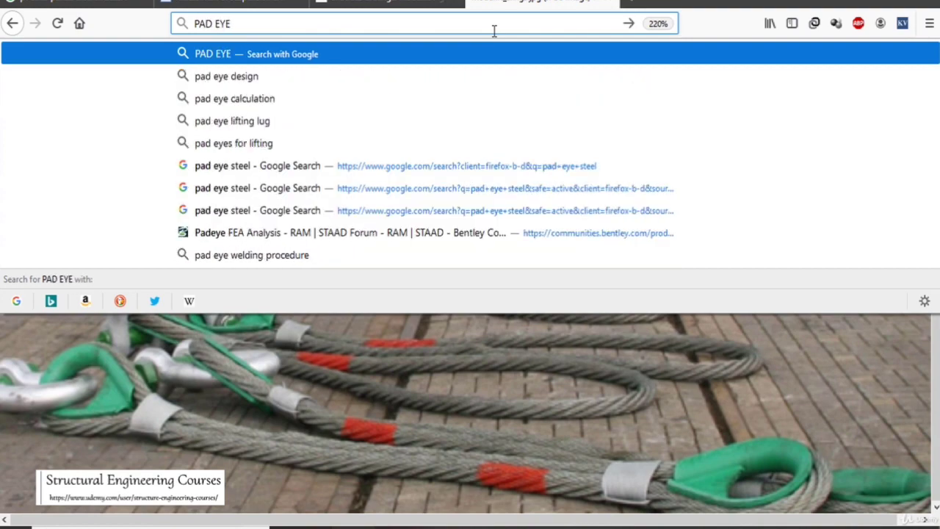
key("Return")
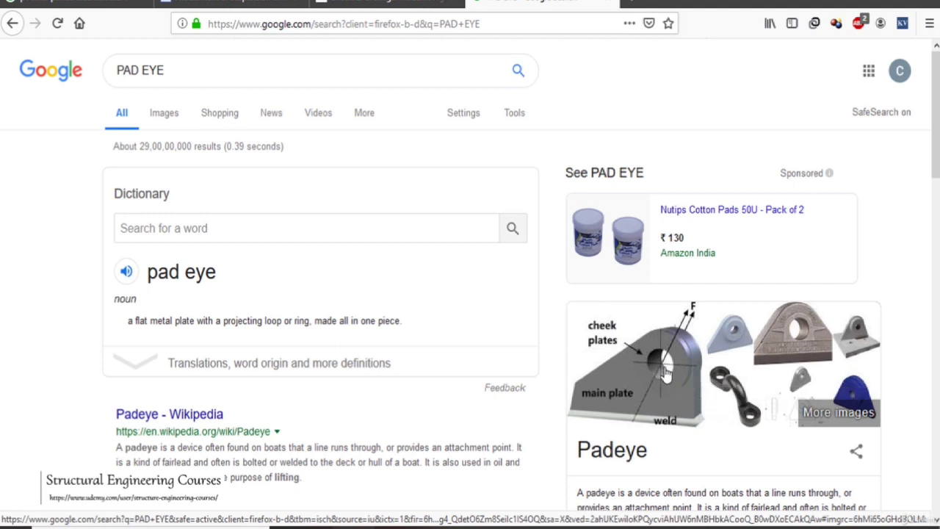
scroll(624, 343, "down", 1)
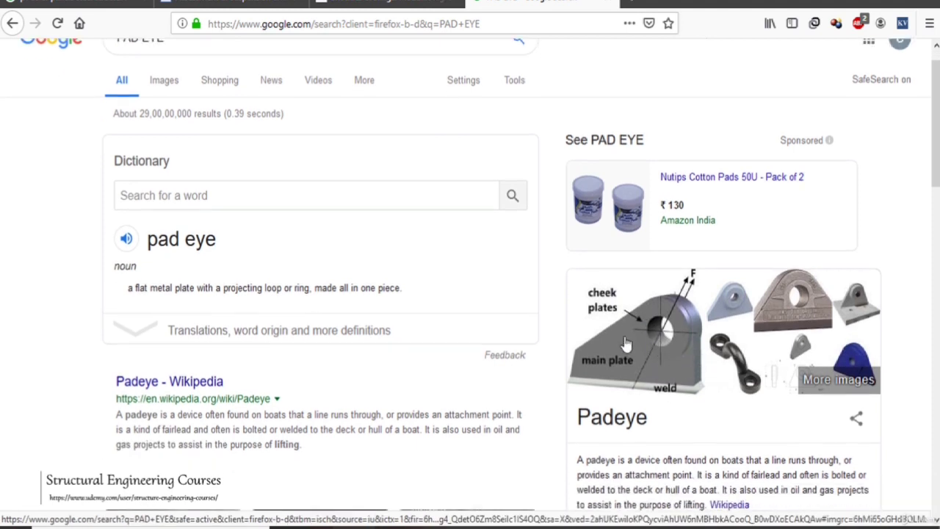
scroll(624, 343, "down", 5)
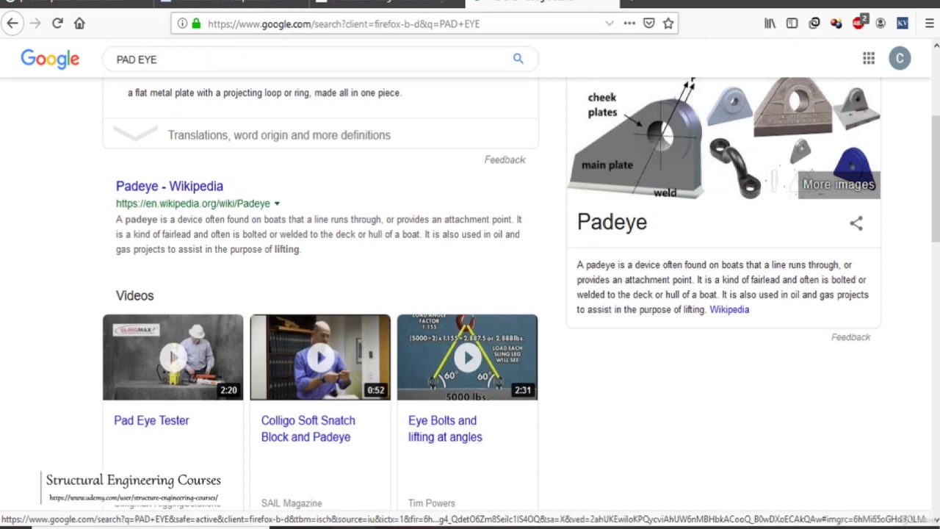
Step: Review the shackles and slings photos on the Modulift page again and return to Figure 1.2 on the TIS page
left_click(390, 2)
scroll(440, 184, "up", 20)
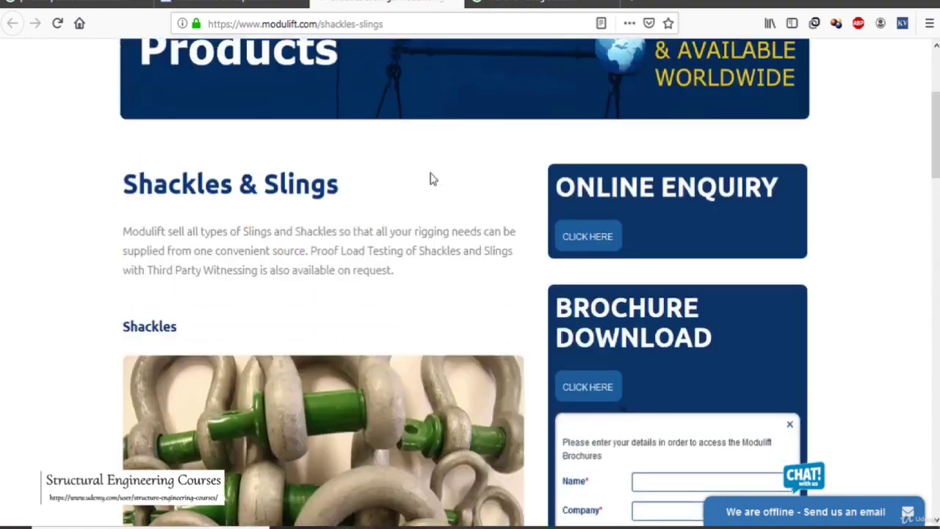
scroll(330, 207, "down", 3)
key("ctrl+Tab")
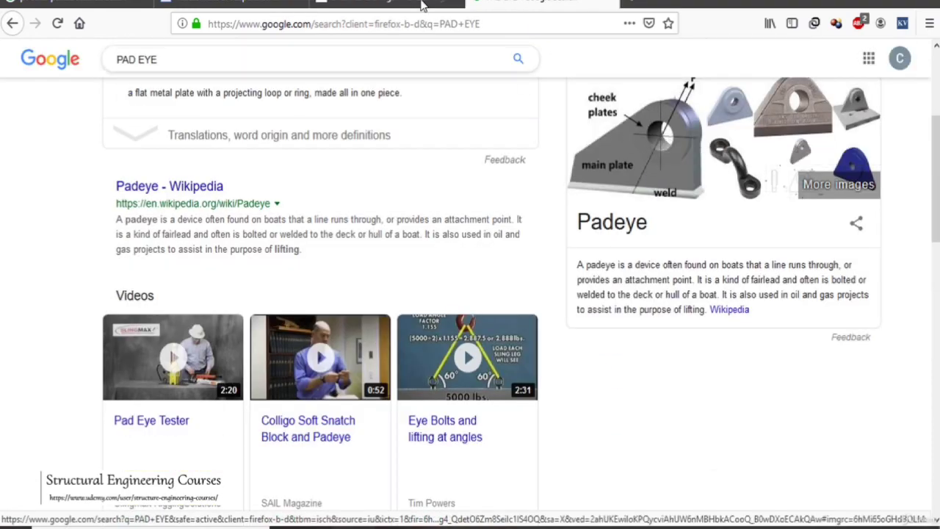
key("ctrl+shift+Tab")
scroll(491, 235, "down", 10)
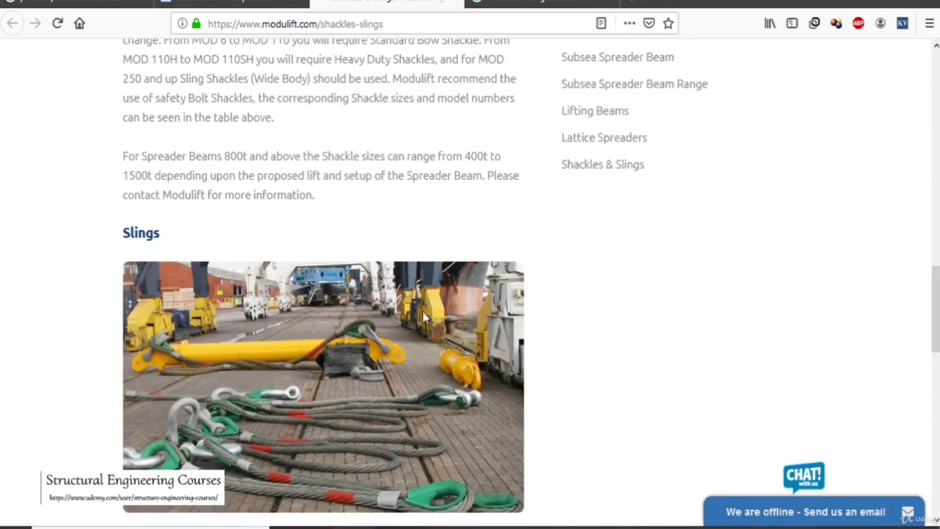
key("ctrl+shift+Tab")
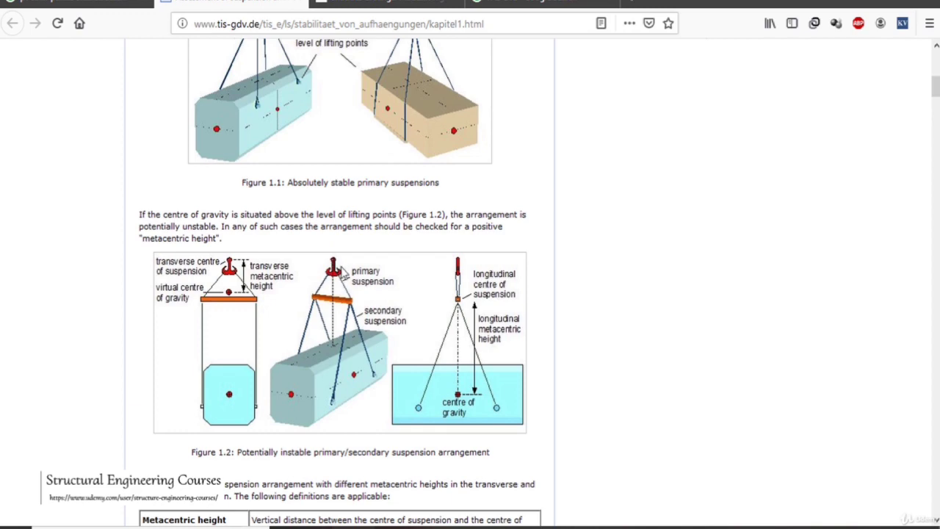
Step: Examine the suspension geometry in Figure 1.3 and the Santa Maria replica and nuclear reactor lifts in Figures 1.4 and 1.5
scroll(419, 258, "down", 5)
scroll(424, 234, "down", 5)
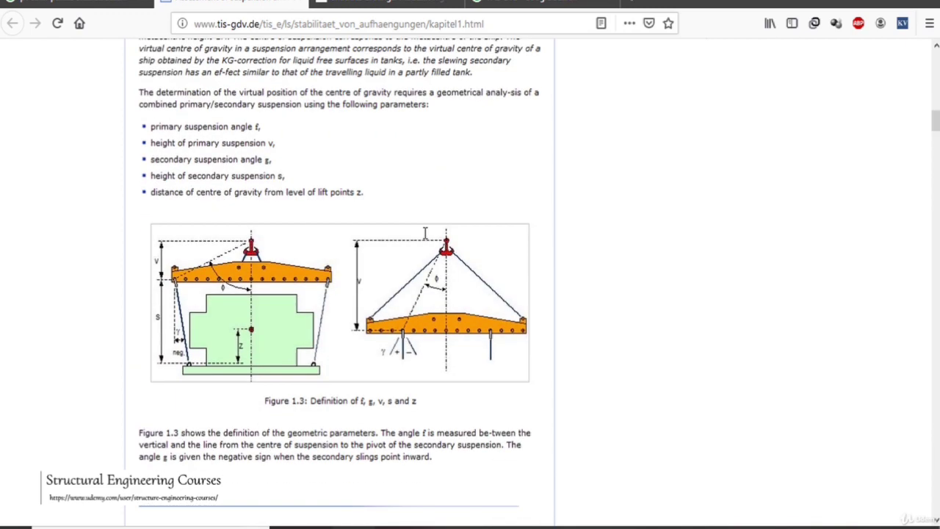
scroll(424, 234, "down", 1)
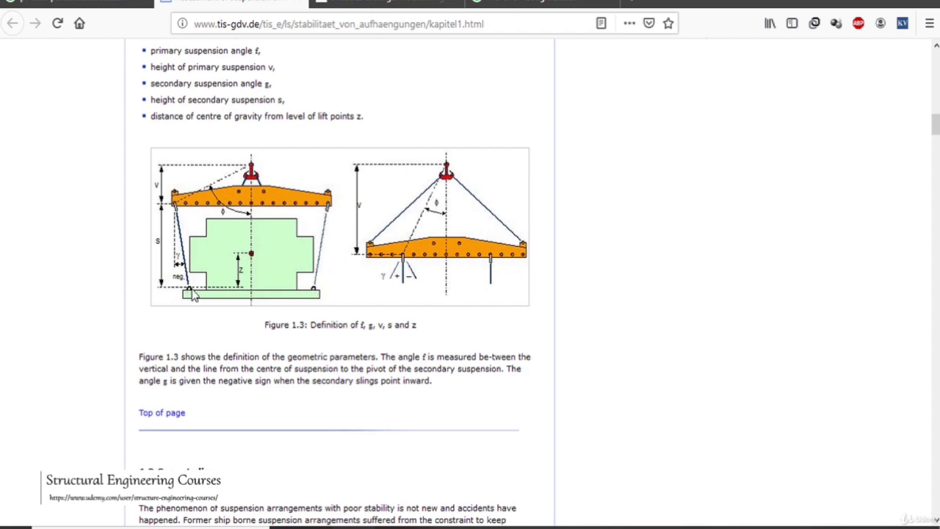
scroll(479, 267, "down", 6)
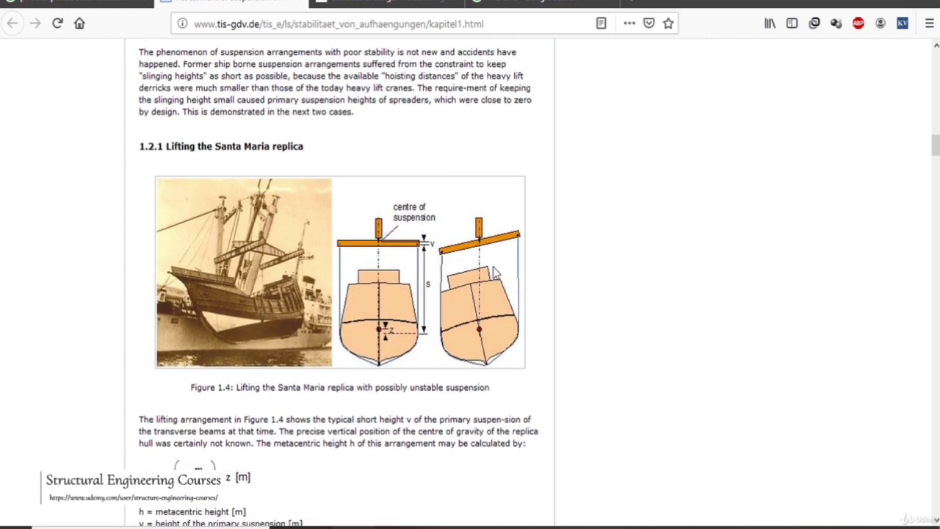
scroll(492, 250, "down", 1)
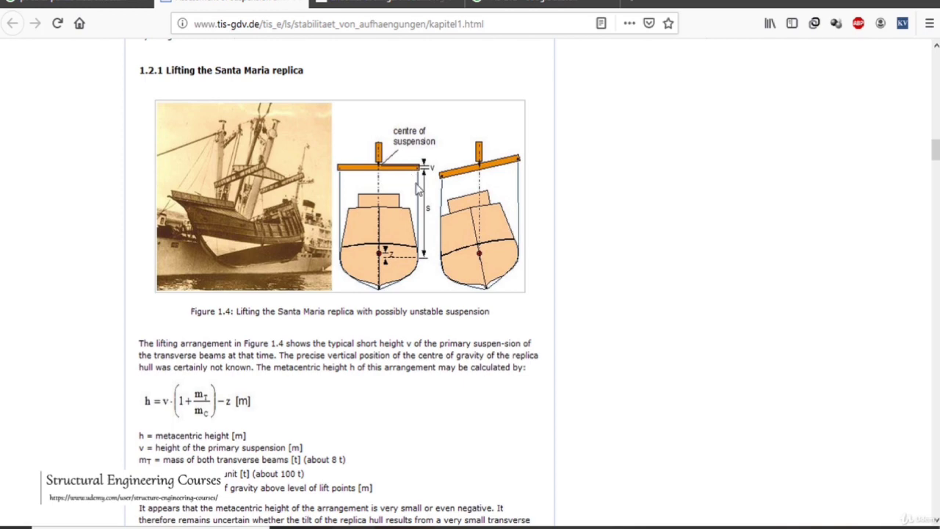
scroll(491, 228, "down", 6)
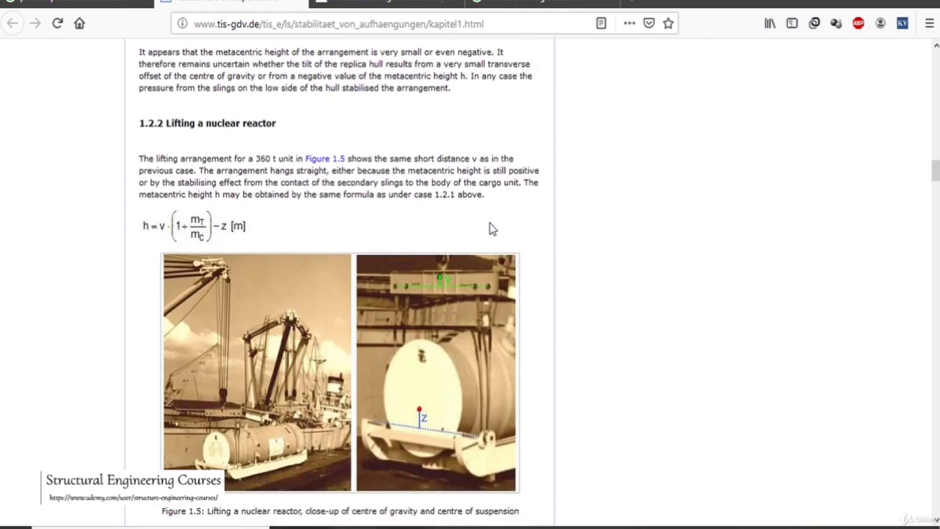
scroll(492, 229, "down", 1)
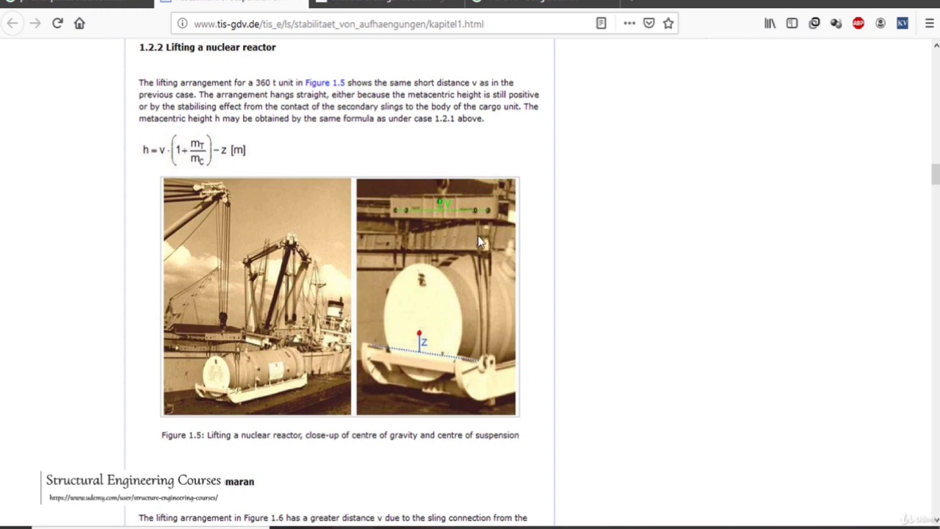
Step: Examine the catamaran hull lift, the inward inclined secondary slings and the dual crane lift in Figures 1.6 to 1.8
scroll(463, 240, "down", 4)
scroll(464, 238, "down", 2)
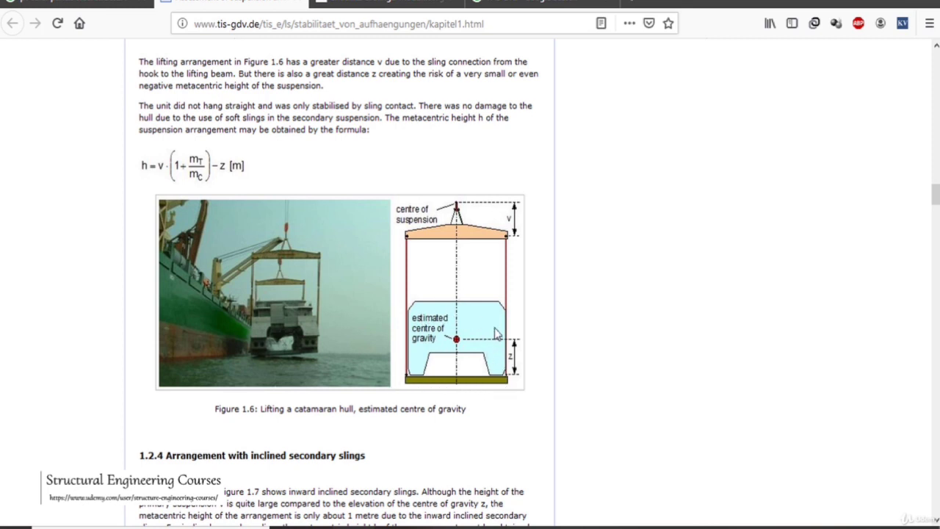
scroll(496, 330, "down", 8)
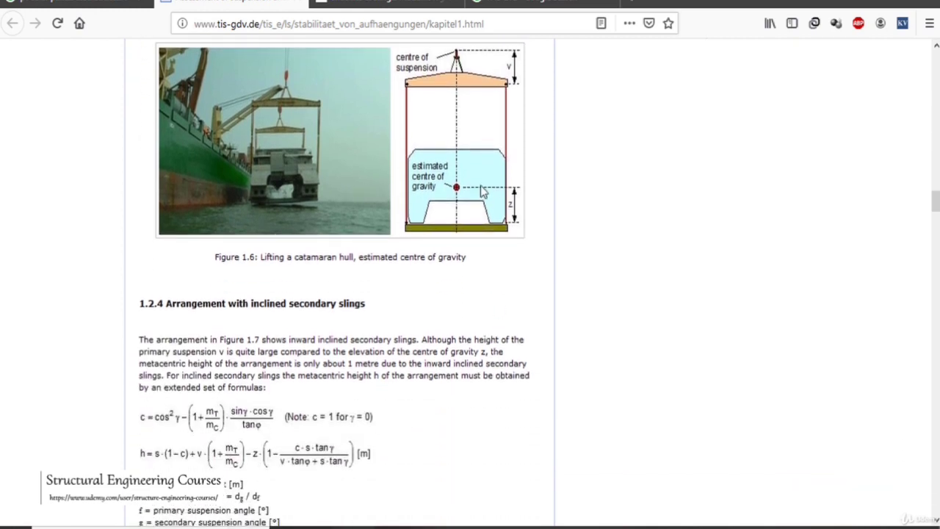
scroll(482, 190, "down", 2)
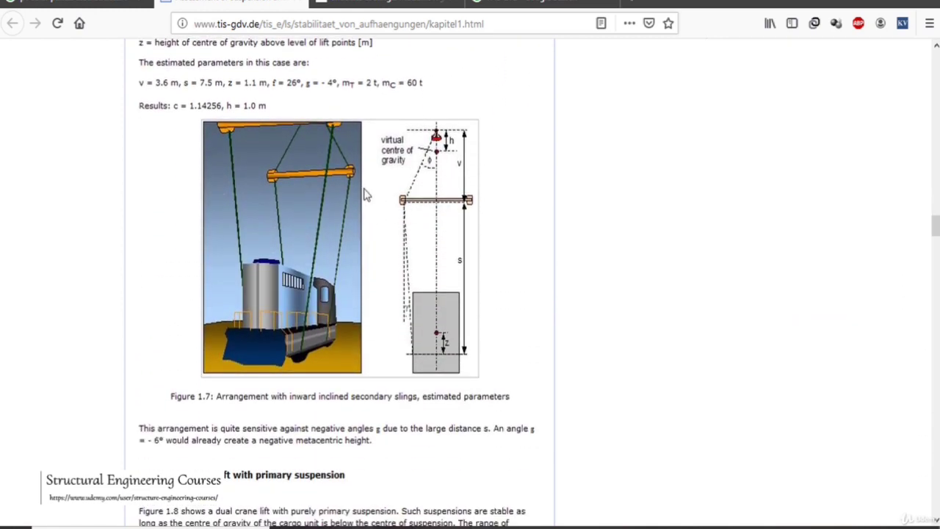
scroll(359, 260, "up", 6)
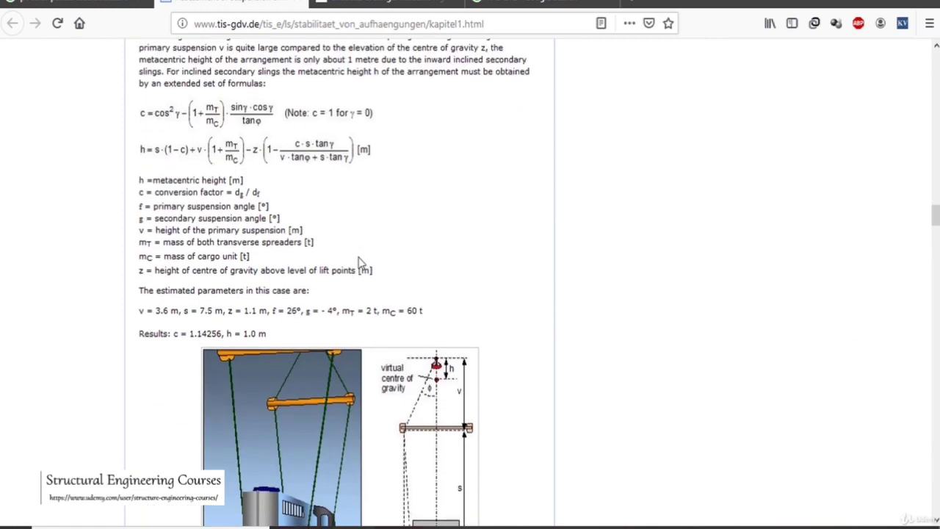
scroll(359, 261, "down", 10)
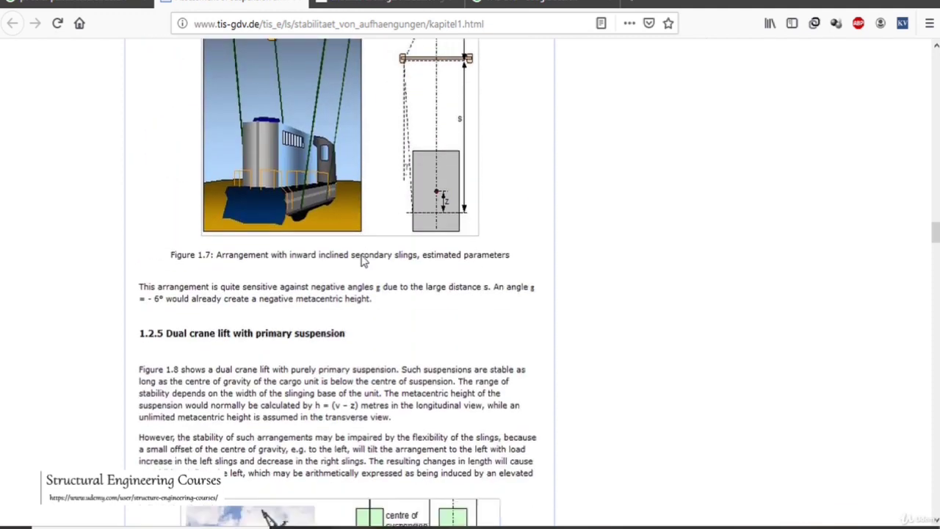
scroll(369, 224, "down", 2)
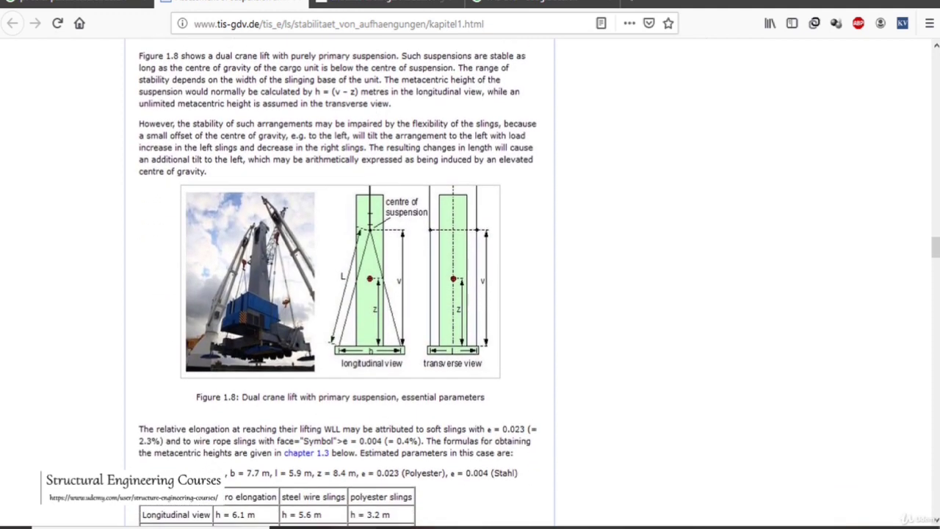
scroll(381, 211, "down", 2)
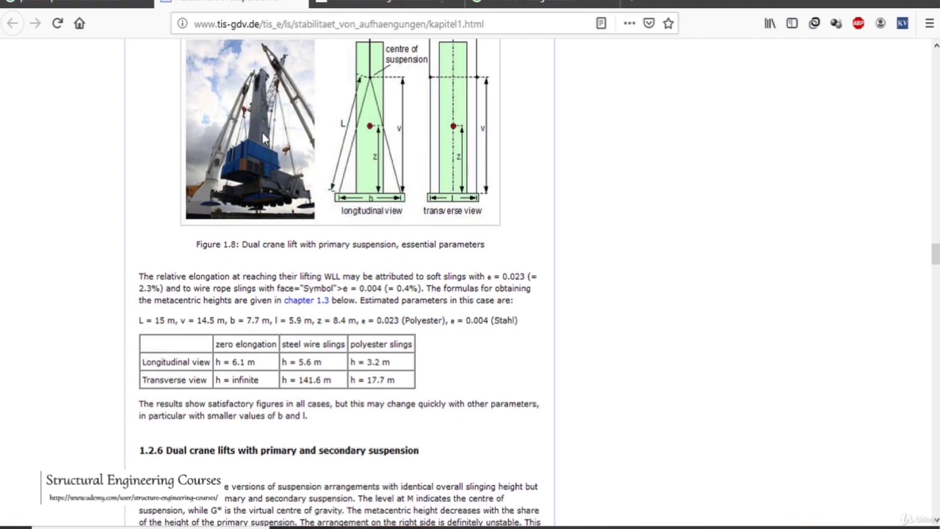
Step: Compare the primary and secondary suspension shares in Figure 1.9 and study the dual crane capsize in Figure 1.10
scroll(413, 188, "down", 4)
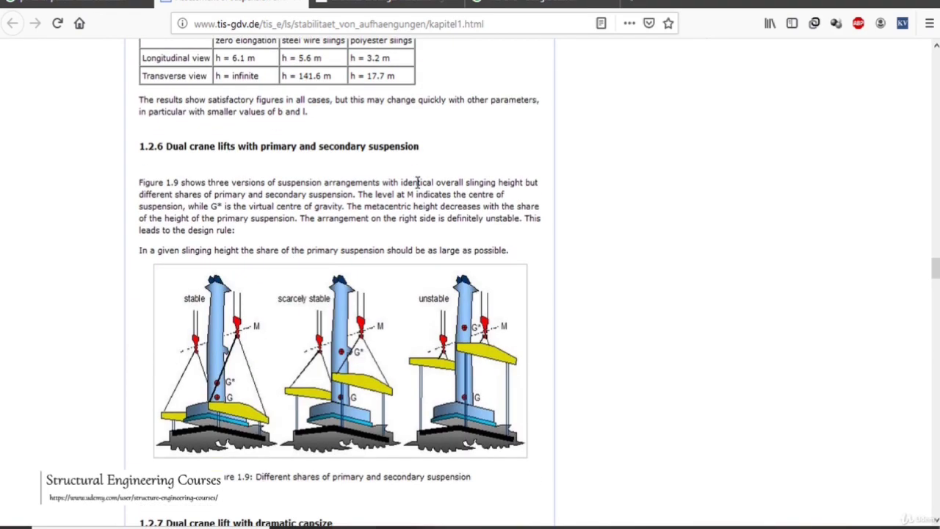
scroll(417, 182, "down", 5)
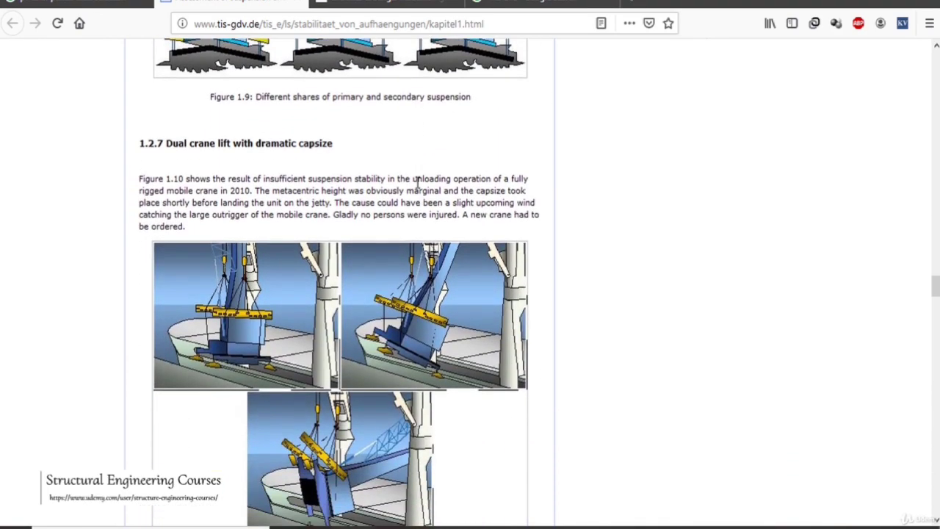
scroll(417, 184, "down", 7)
scroll(418, 189, "up", 7)
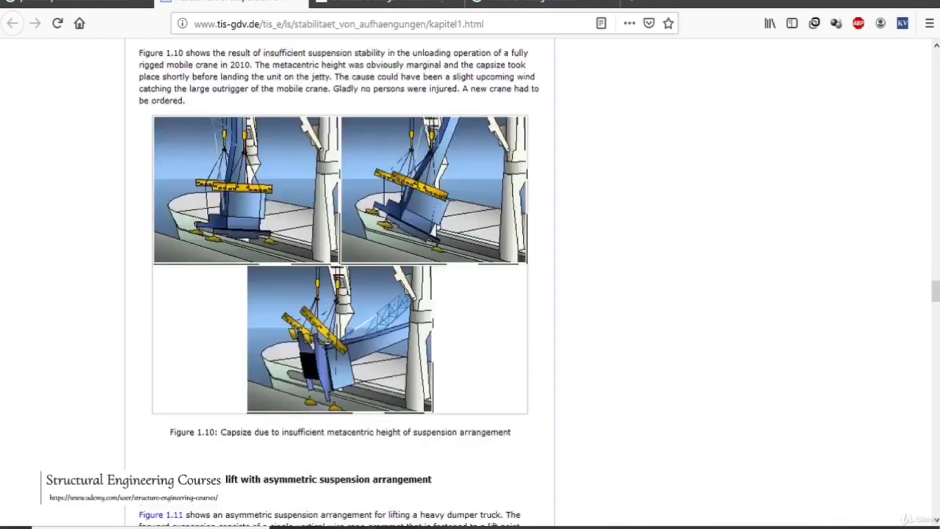
scroll(417, 188, "down", 1)
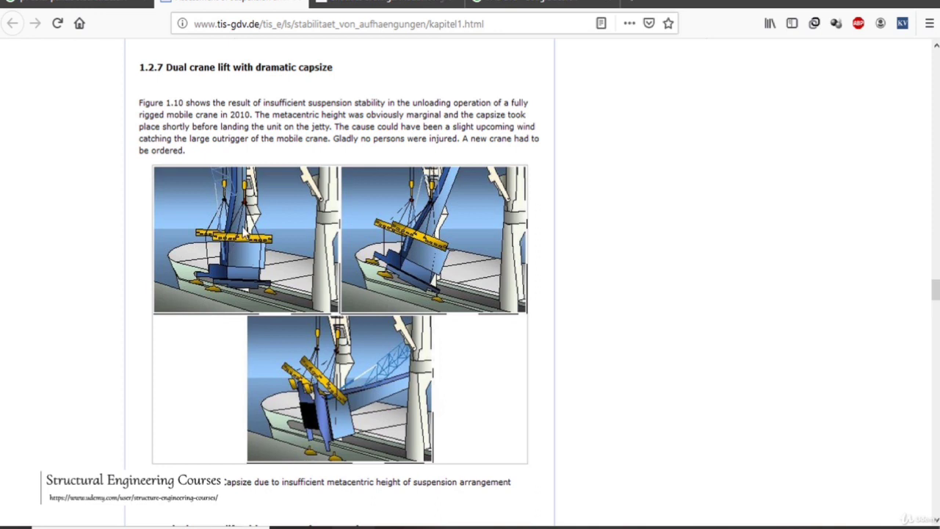
scroll(500, 238, "down", 5)
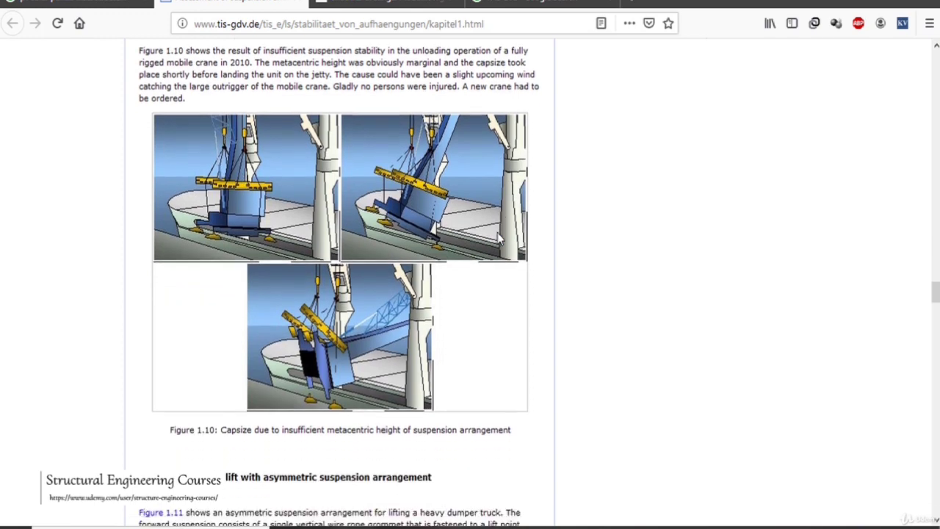
scroll(498, 238, "down", 2)
scroll(497, 238, "up", 4)
scroll(456, 206, "down", 1)
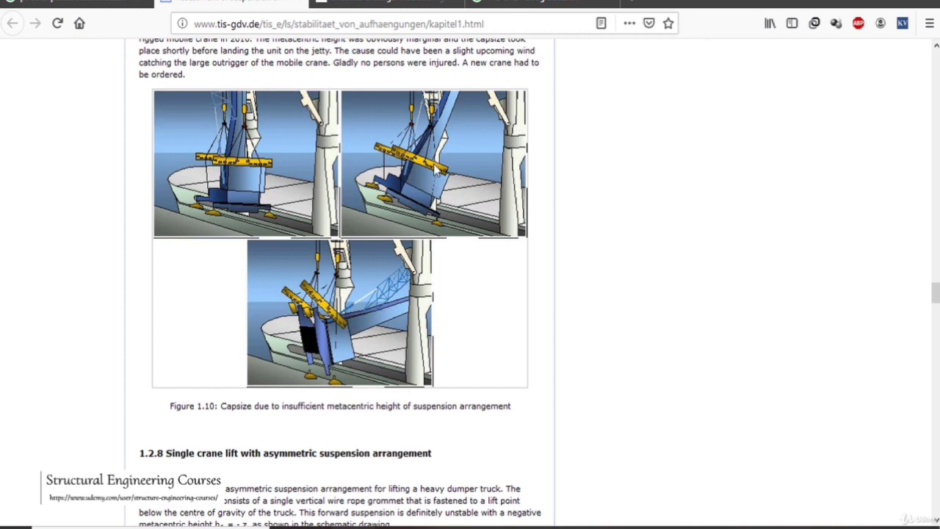
Step: Examine the asymmetric suspension of the dumper truck in Figure 1.11 and the dual crane lift in Figure 1.12
scroll(436, 171, "down", 15)
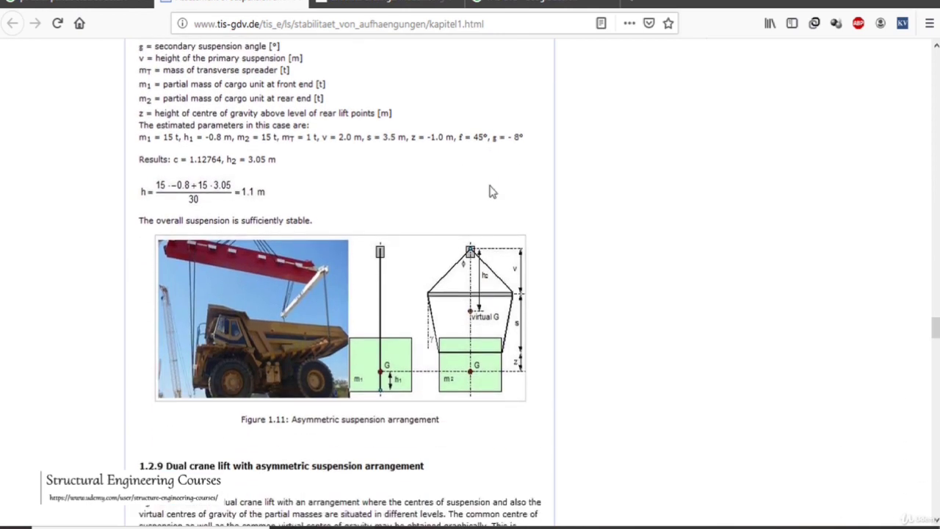
scroll(490, 191, "down", 2)
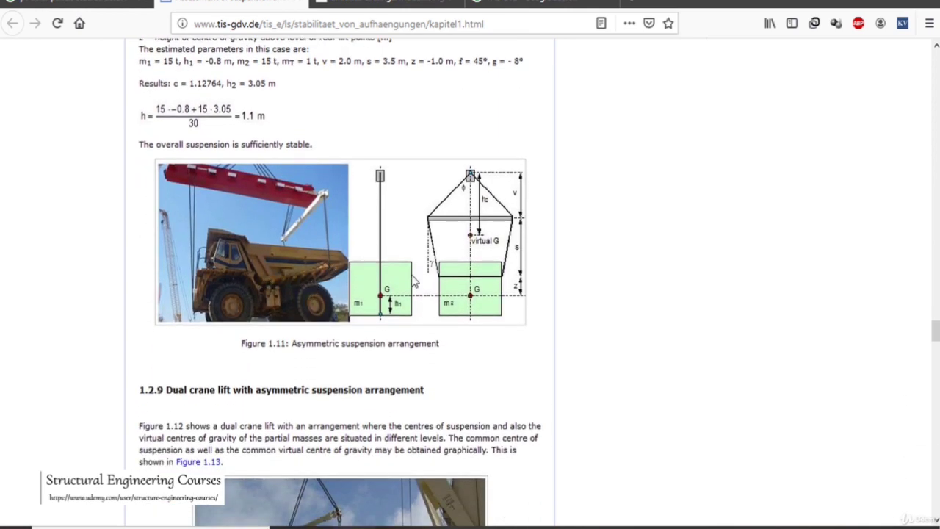
scroll(409, 244, "down", 8)
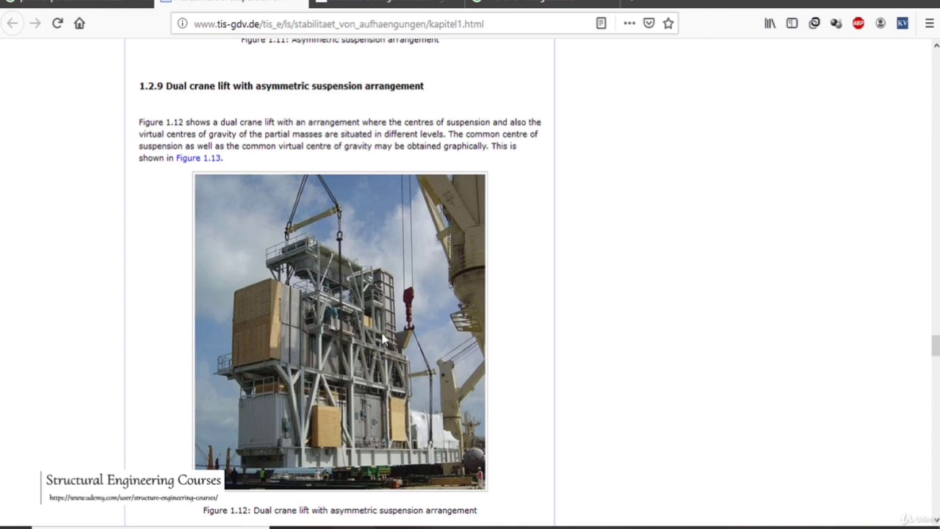
scroll(383, 338, "down", 4)
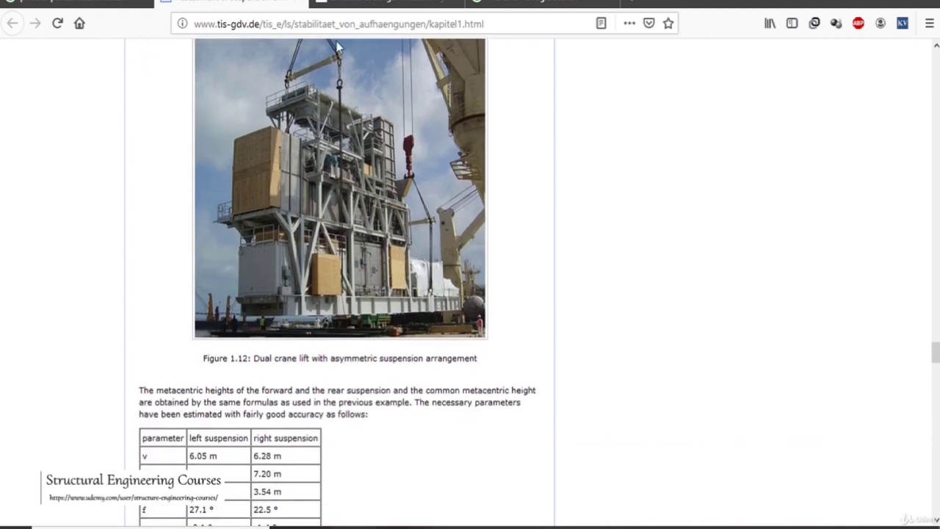
scroll(321, 91, "up", 4)
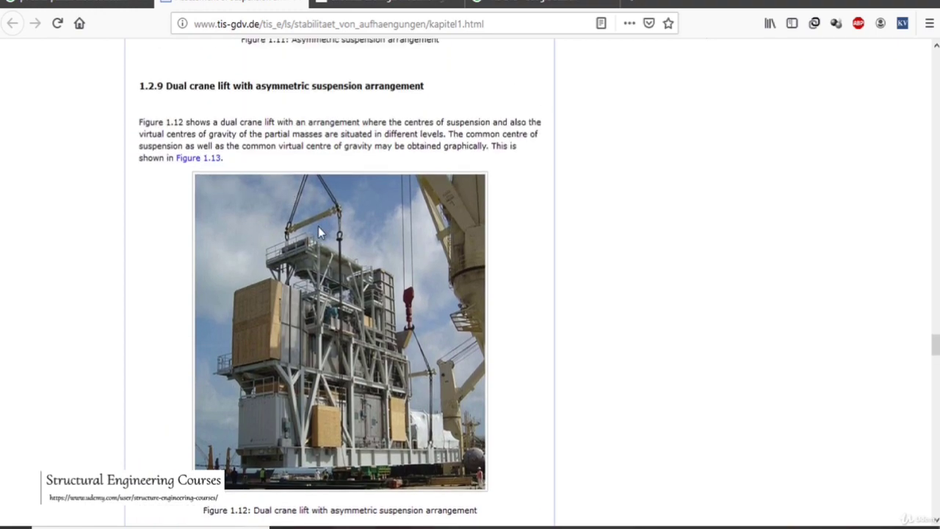
Step: Look over the parameter table, the primary suspension in Figure 1.14 and the metacentric height formulas below Figure 1.17
scroll(386, 227, "down", 16)
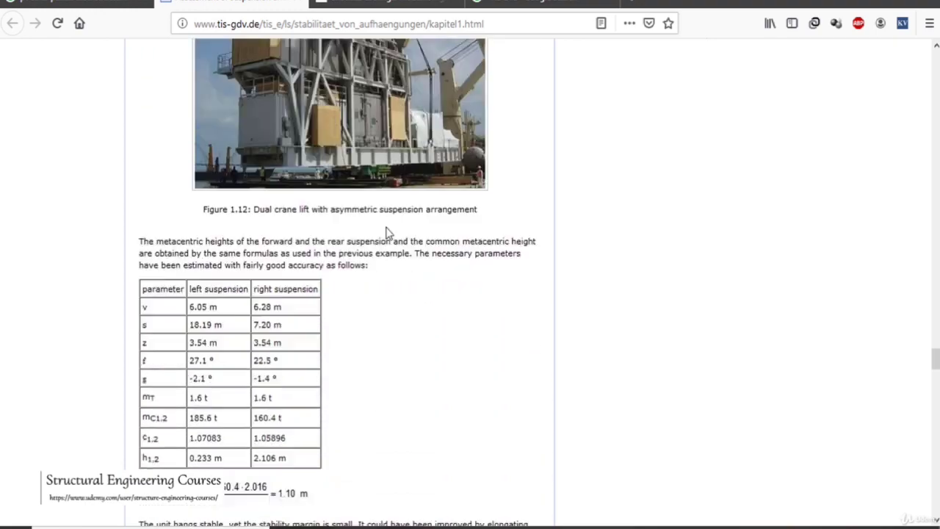
scroll(388, 232, "down", 10)
scroll(387, 231, "down", 20)
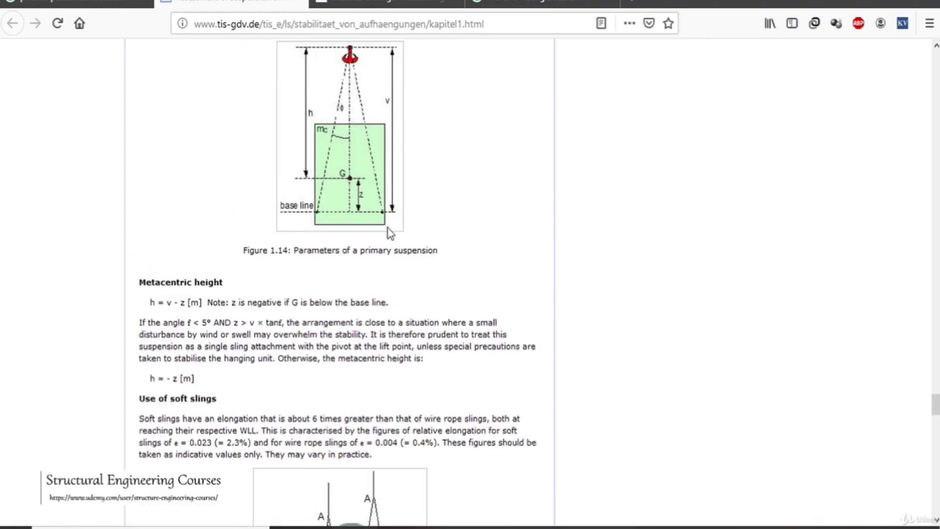
scroll(389, 233, "down", 15)
scroll(389, 233, "down", 13)
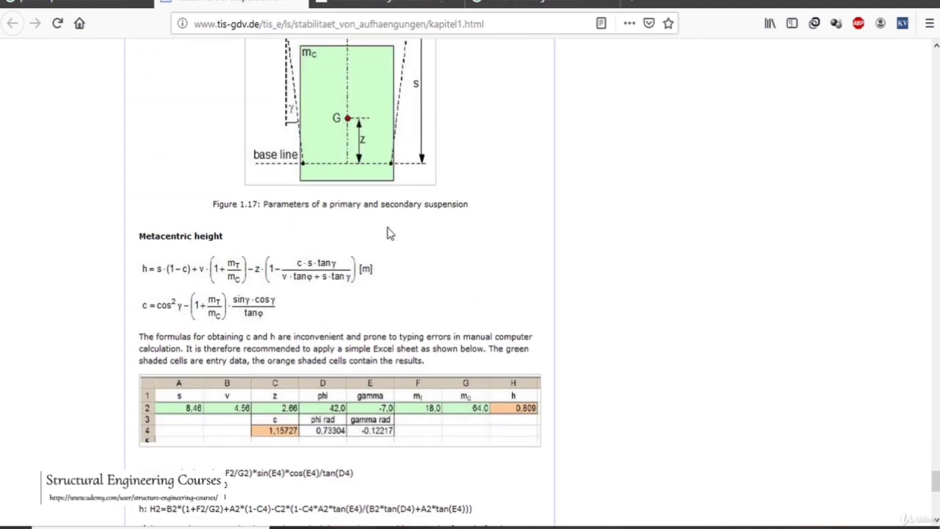
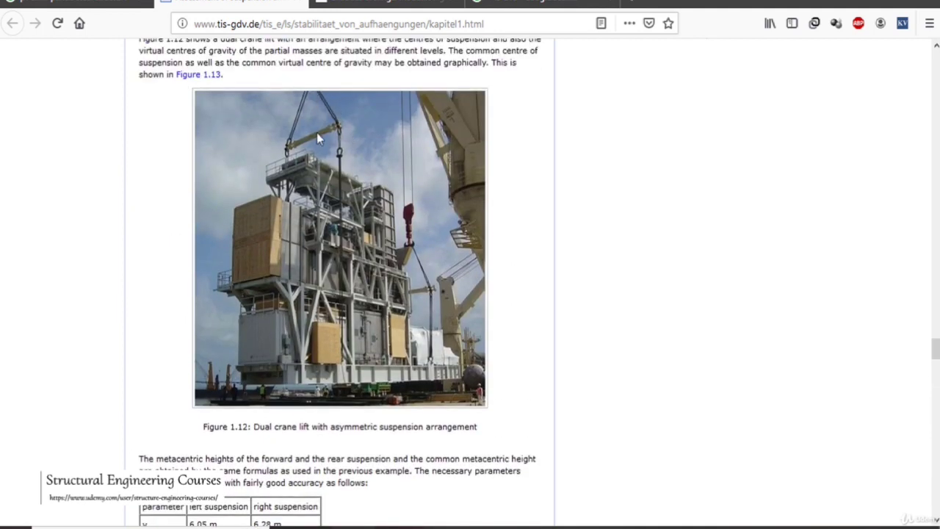
Step: Copy the image location of Figure 1.12 and compare that dual crane lift with the suspension arrangement in Figure 1.2
right_click(374, 179)
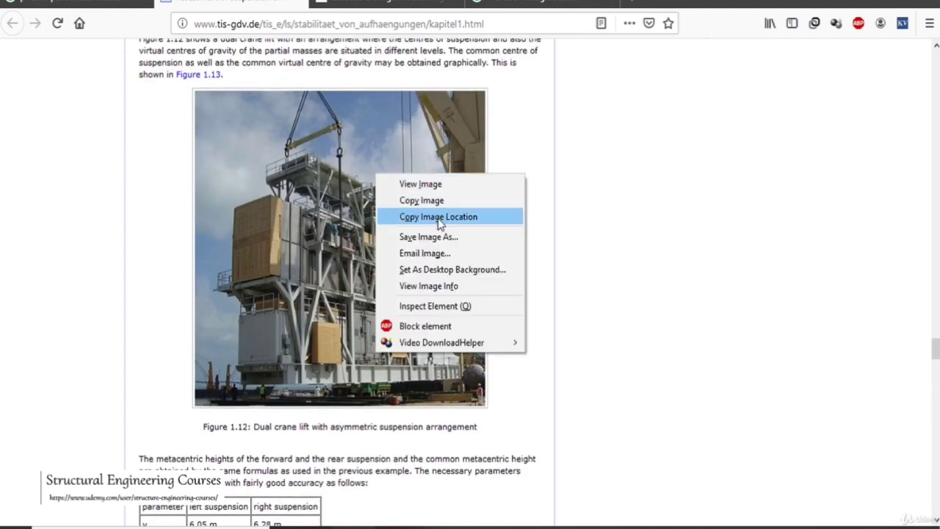
left_click(438, 218)
scroll(340, 279, "up", 15)
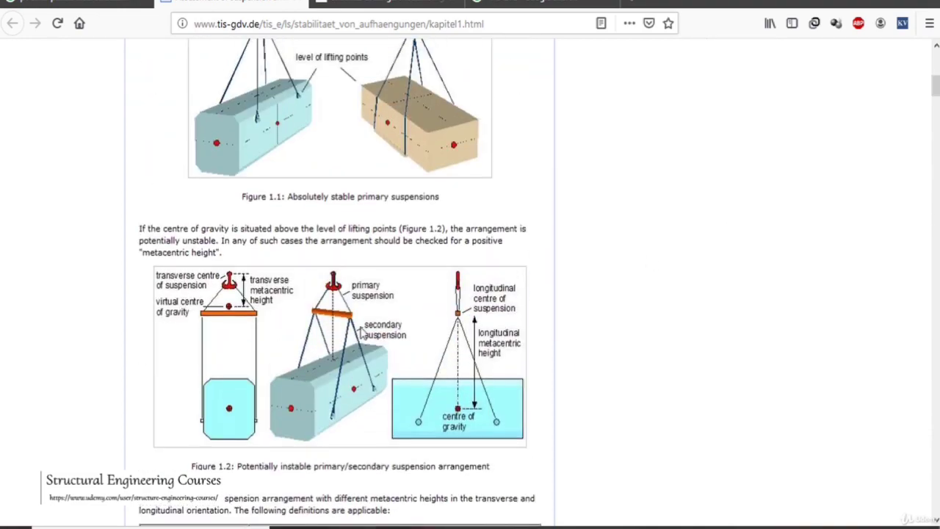
mouse_move(936, 86)
left_mouse_down()
mouse_move(936, 349)
mouse_move(935, 88)
left_mouse_up()
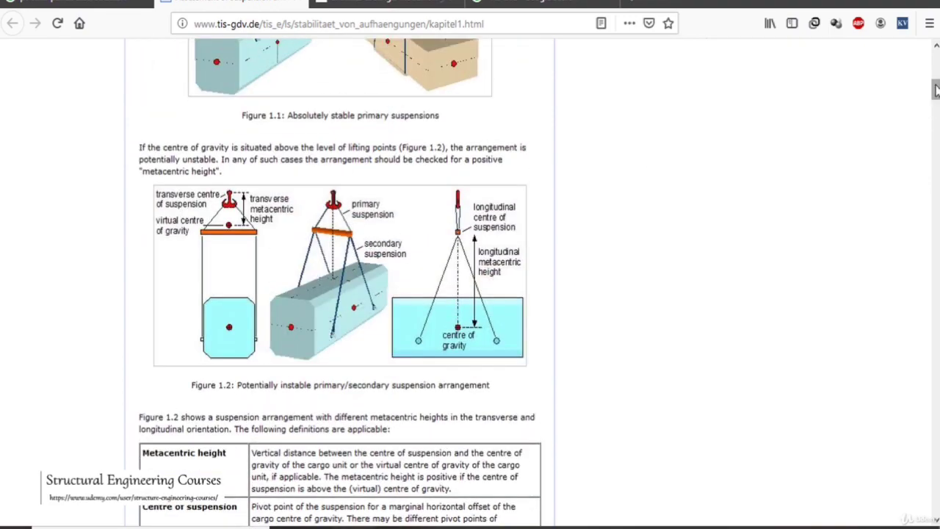
left_click_drag(937, 110, 937, 352)
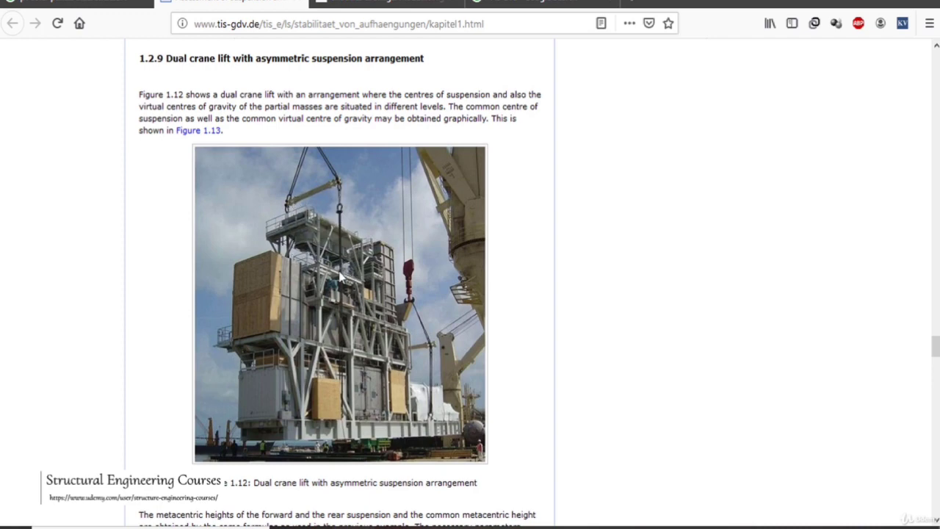
left_click_drag(936, 345, 936, 94)
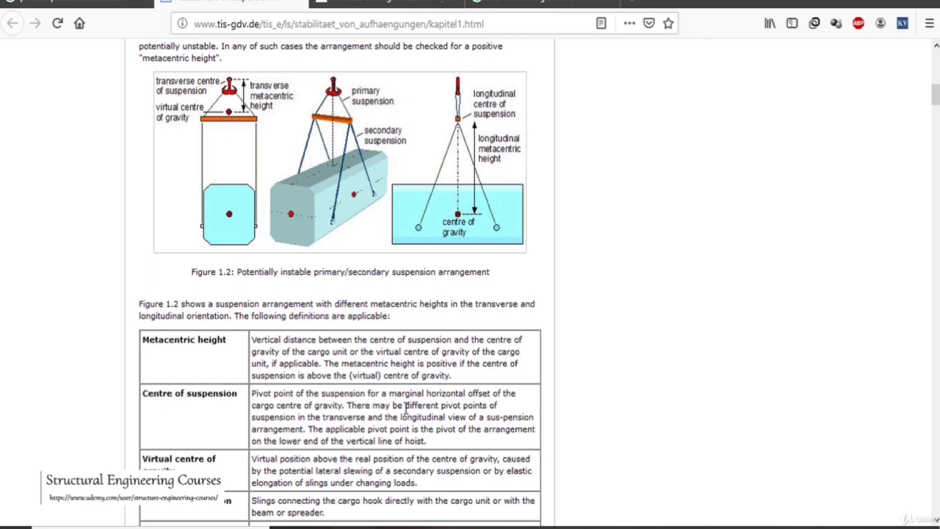
Step: Switch to STAAD.Pro and open the model's input commands in the text editor
left_click(425, 478)
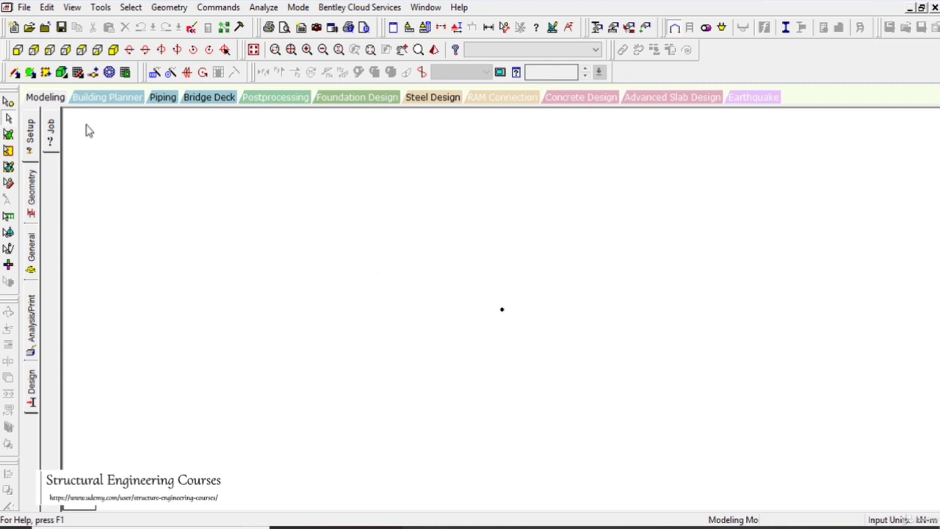
left_click(190, 28)
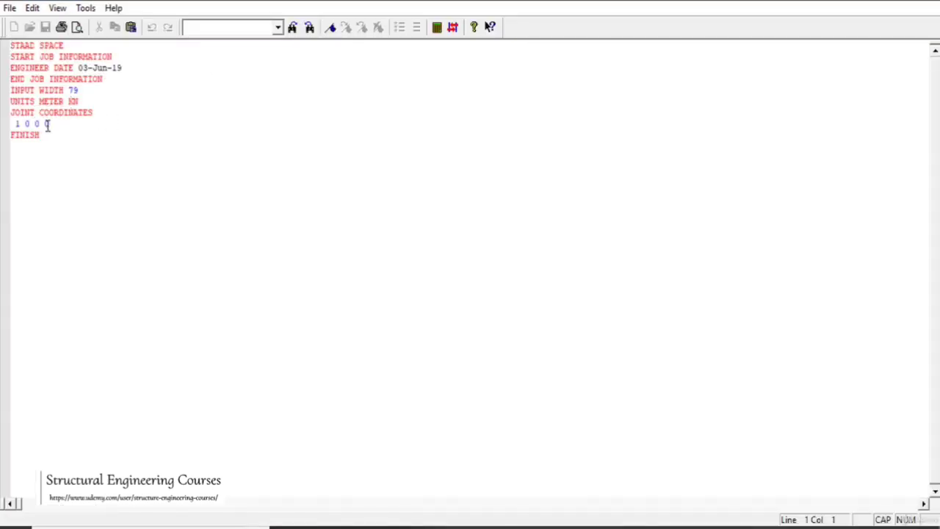
Step: Check the joint coordinate line of the first node in the command file and close the text editor
left_click_drag(53, 124, 15, 125)
key("ctrl+End")
key("alt+F4")
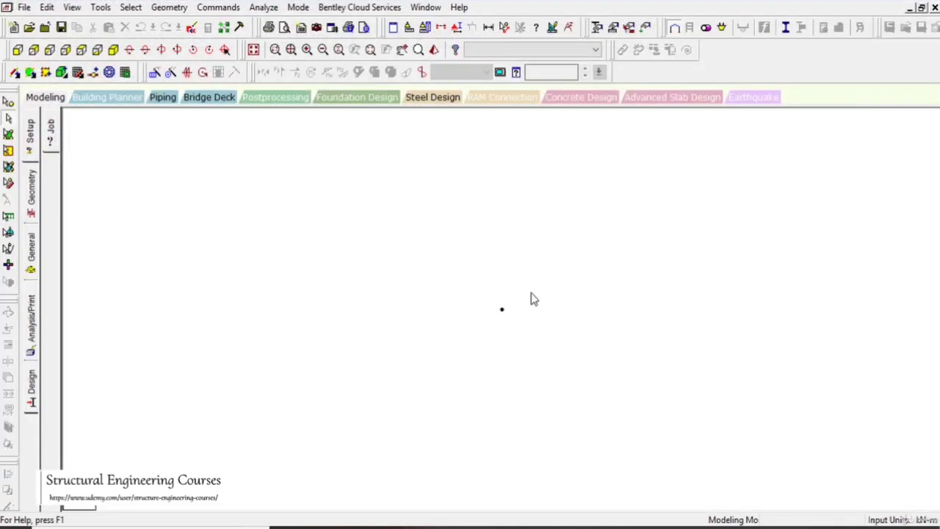
Step: Paste a copy of the origin node moved by -3 m in Y and 1.8 m in Z
left_click(8, 102)
left_click_drag(430, 243, 713, 392)
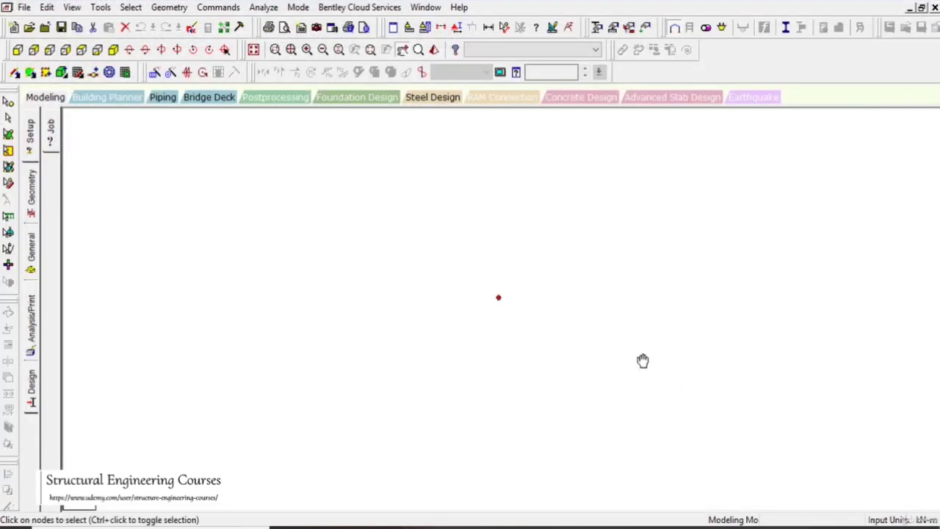
key("ctrl+v")
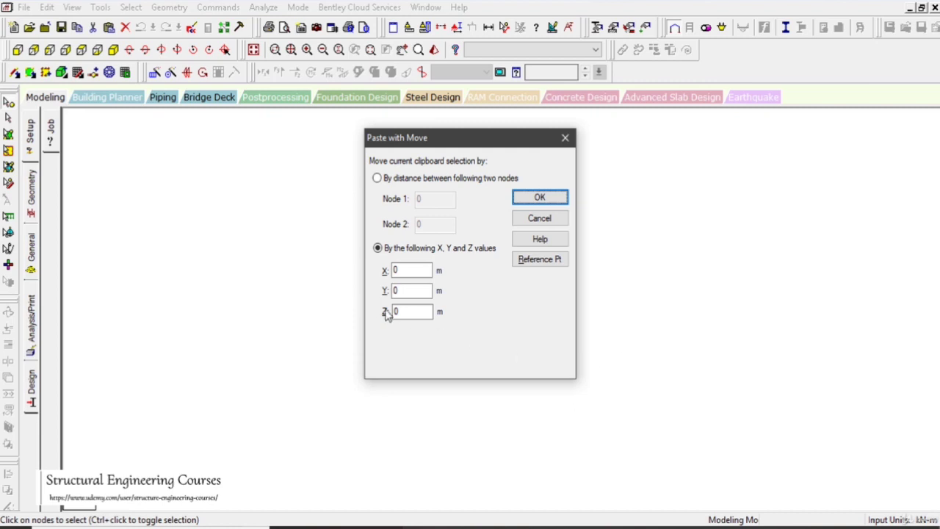
left_click_drag(399, 290, 385, 290)
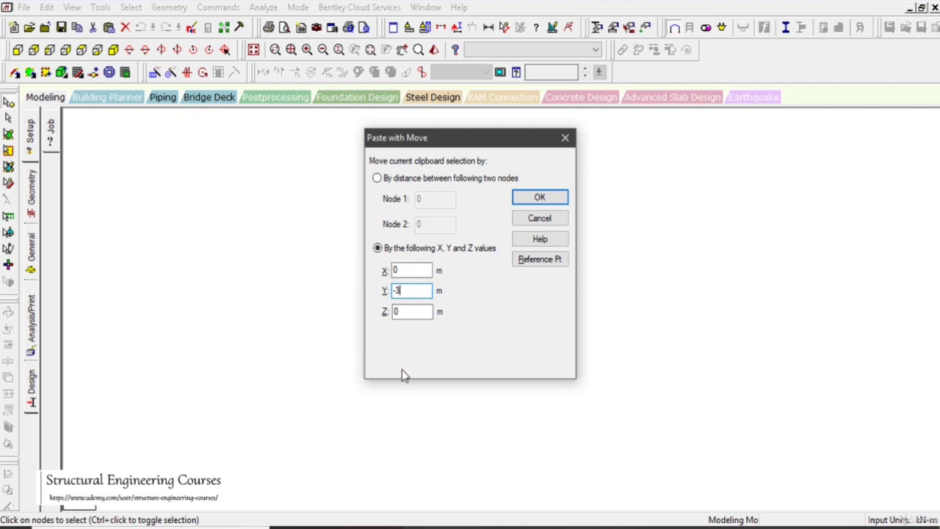
left_click_drag(414, 311, 375, 309)
type("1.8")
left_click(539, 198)
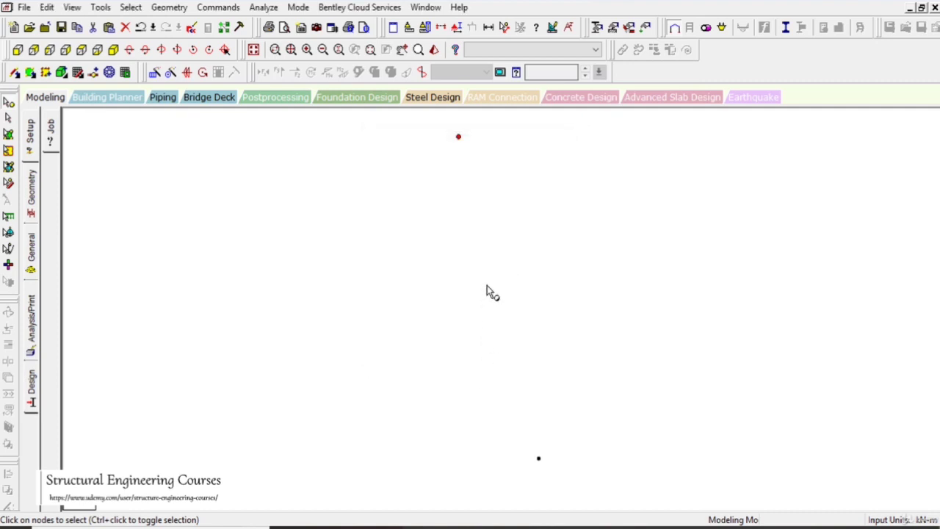
Step: Copy the lower node along negative Z only, so that the two lower nodes lie symmetrically below the top node
left_click_drag(510, 382, 556, 440)
left_click_drag(445, 159, 525, 232)
left_click_drag(506, 379, 570, 444)
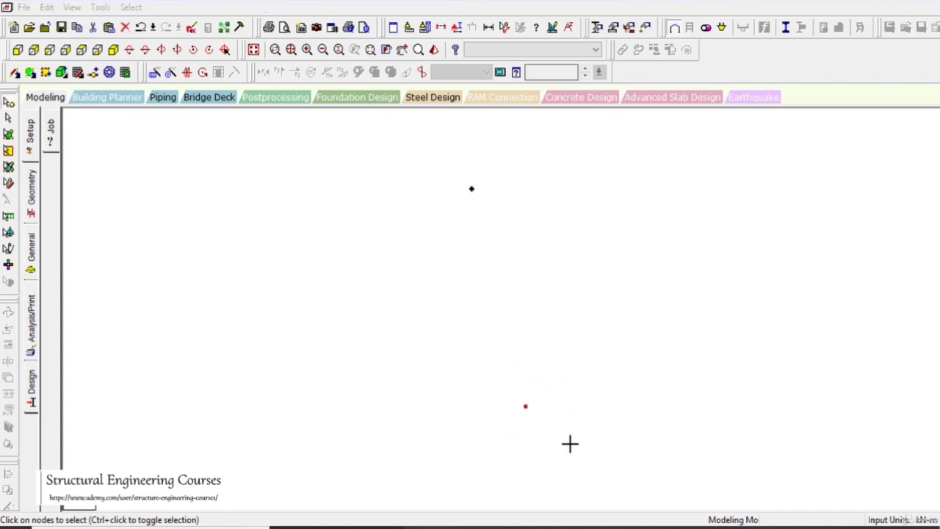
key("ctrl+c")
key("ctrl+v")
double_click(400, 311)
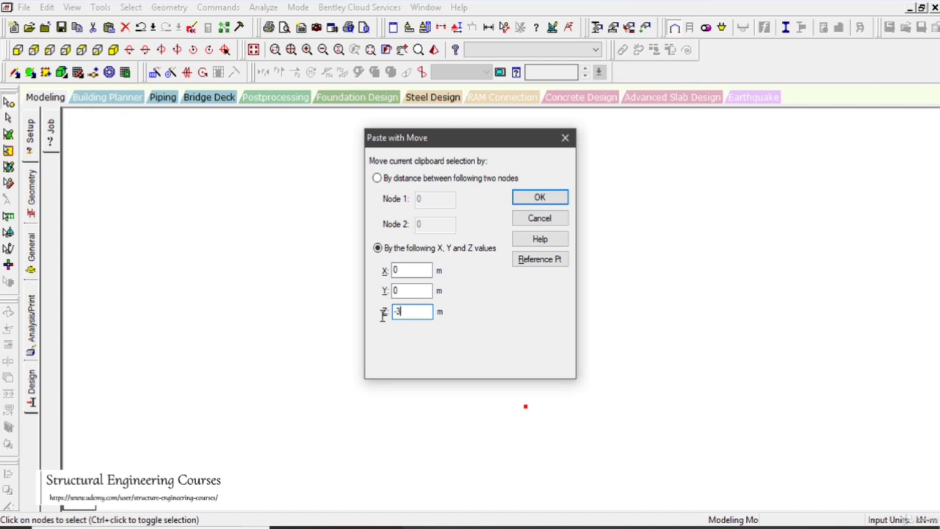
key("Return")
middle_click_drag(459, 315, 359, 243)
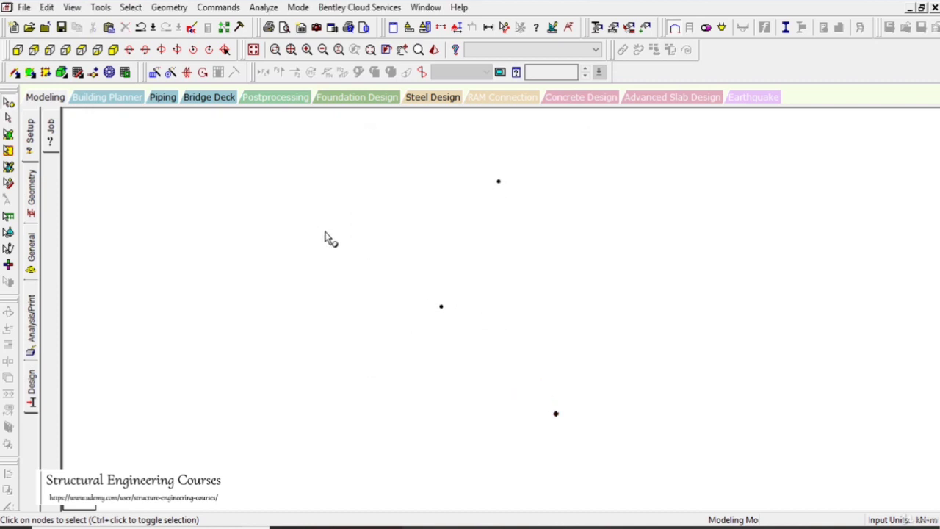
Step: Add two inclined beams connecting the top node to each of the two lower nodes
left_click(17, 49)
left_click(49, 49)
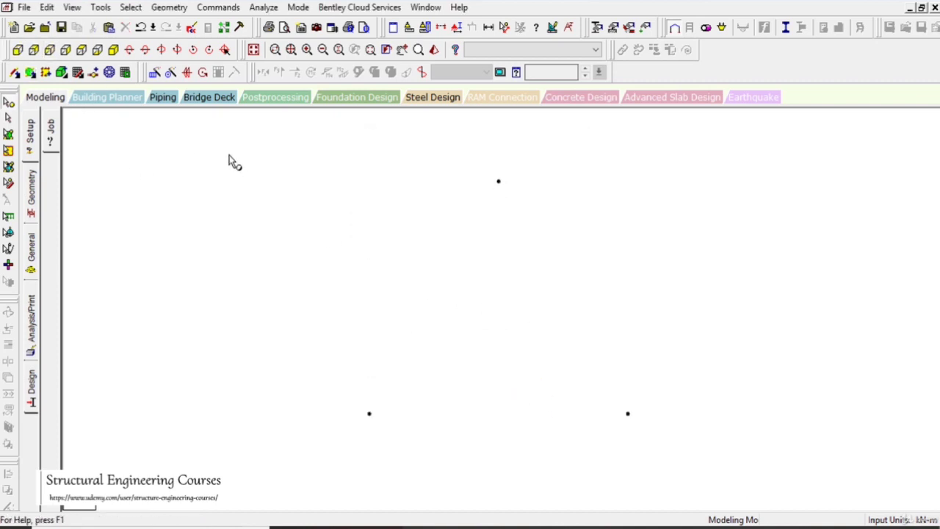
left_click(15, 72)
left_click_drag(377, 406, 621, 407)
left_click(112, 49)
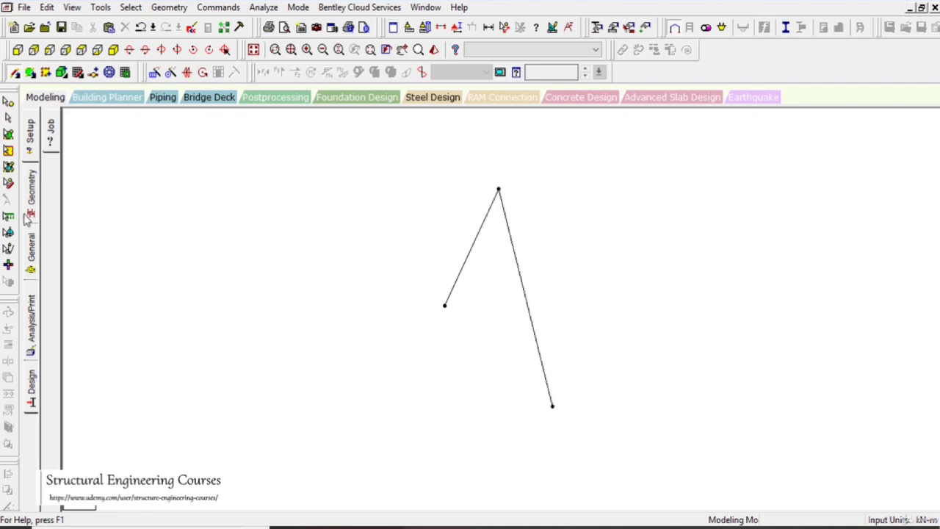
Step: Create a pinned support and assign it to the top node of the lifting frame
left_click(34, 245)
left_click(52, 242)
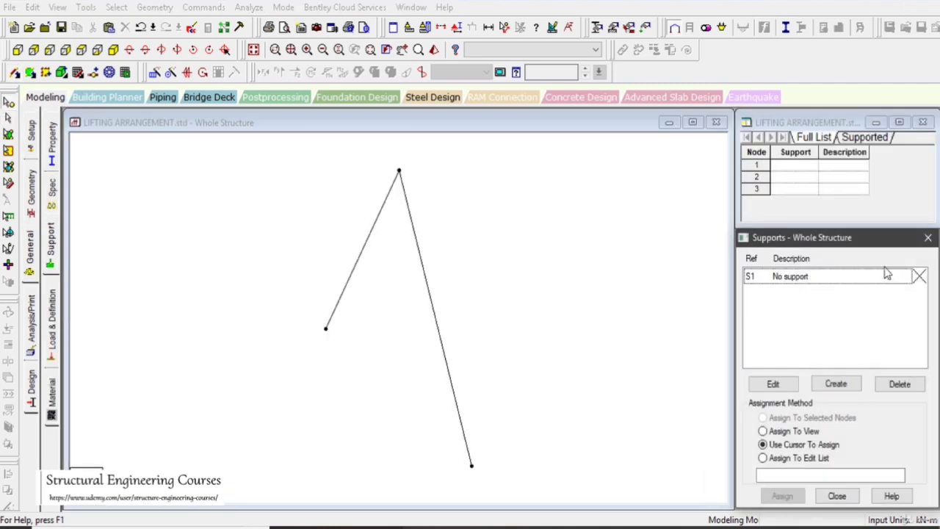
left_click(835, 384)
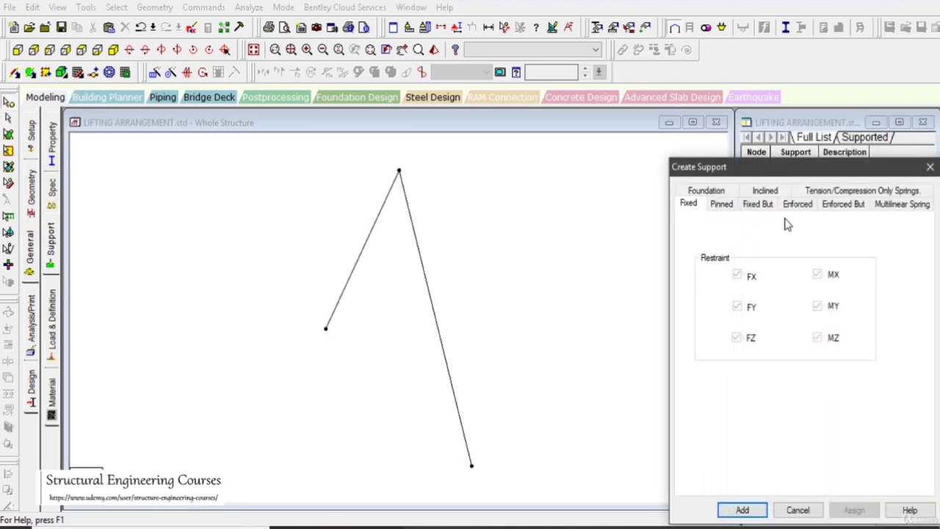
left_click(720, 206)
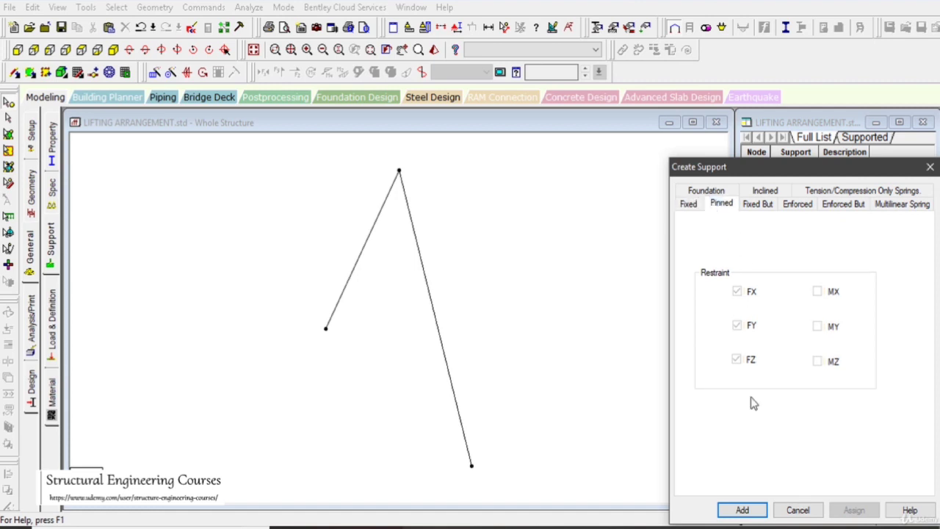
left_click(748, 509)
left_click(808, 291)
left_click(762, 417)
left_click(781, 496)
left_click(780, 408)
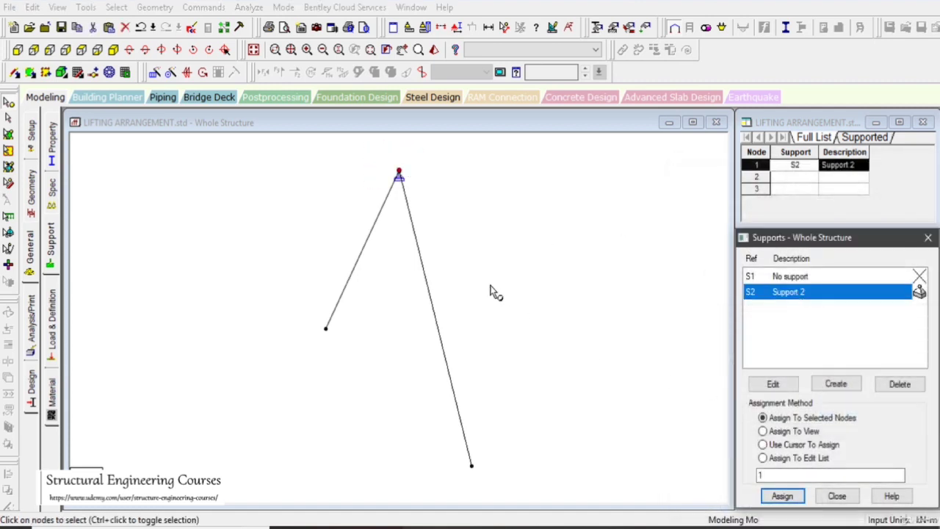
Step: Add a beam between the two lower nodes to close the triangle
left_click(14, 74)
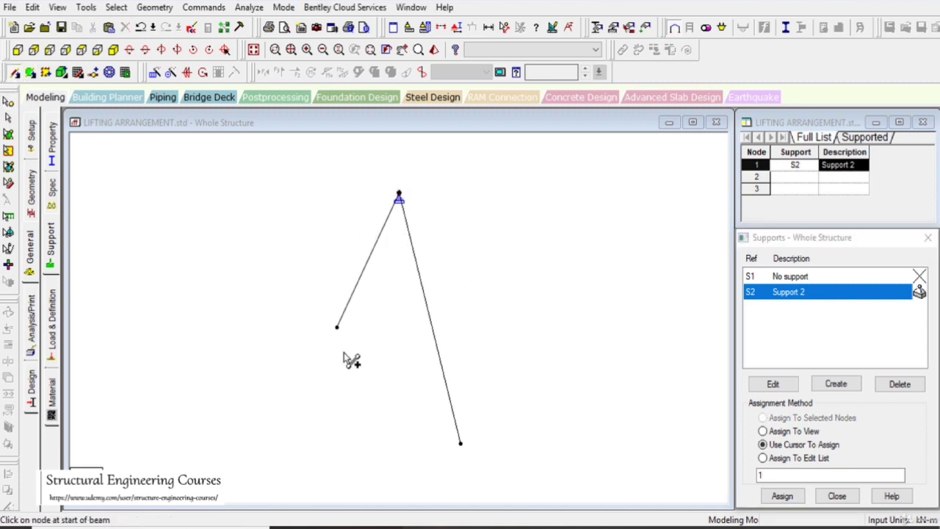
left_click_drag(337, 328, 460, 444)
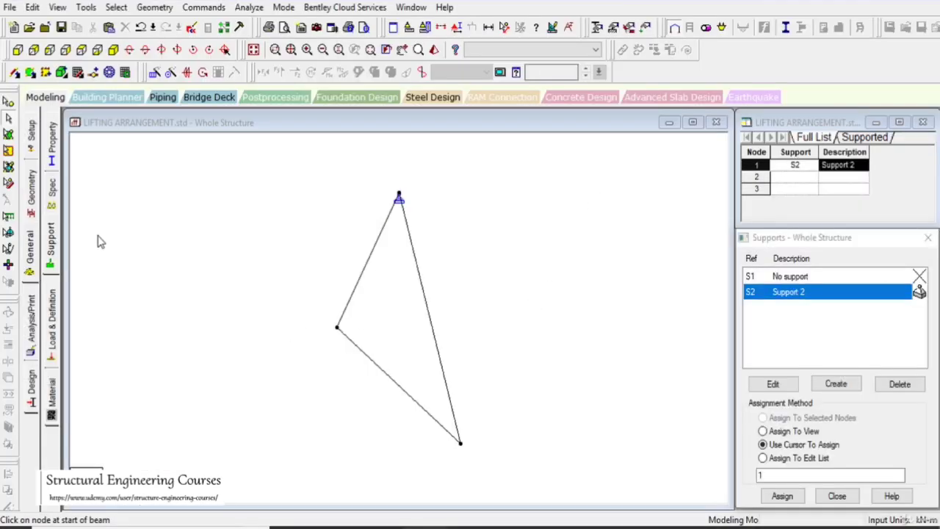
Step: Add the British steel pipe section PIP1935.0, with 193.70 mm outside diameter and 5.00 mm wall, to the model's properties
left_click(53, 140)
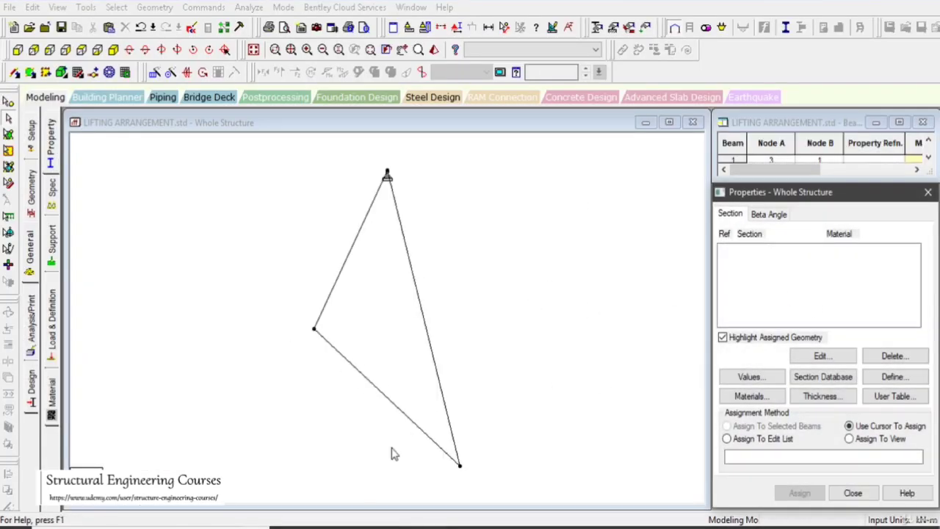
left_click(821, 376)
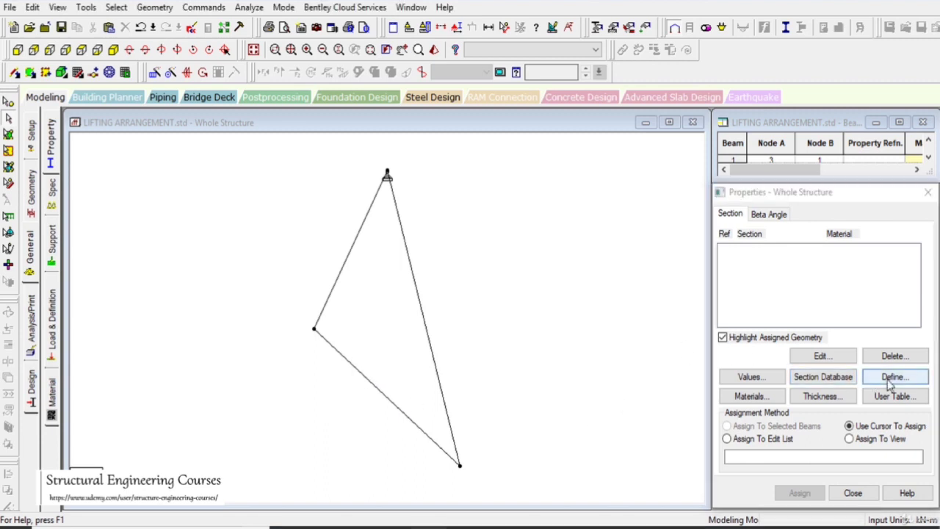
left_click(832, 377)
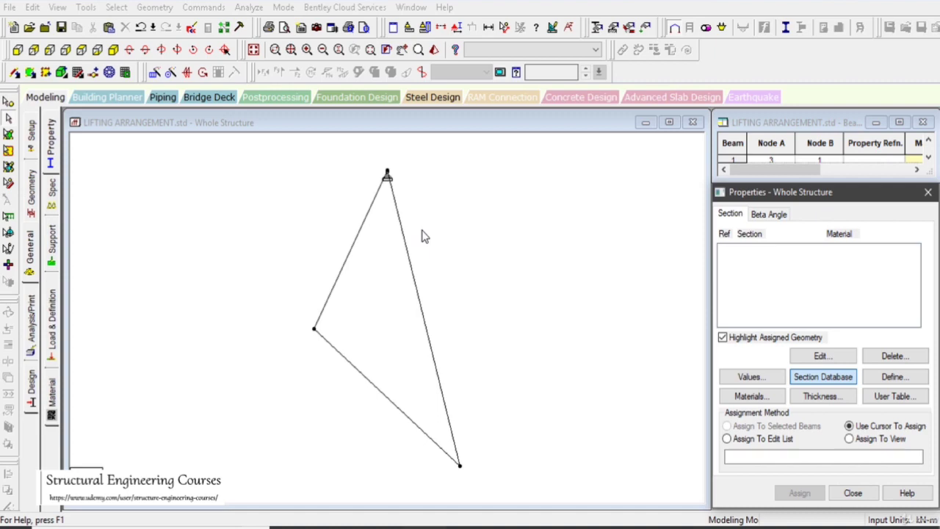
scroll(305, 308, "down", 2)
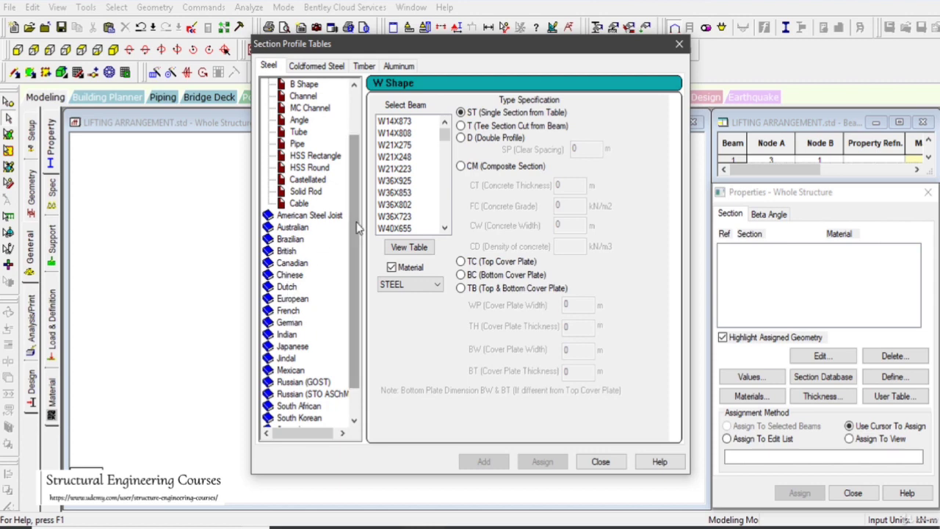
scroll(301, 268, "down", 1)
left_click(288, 227)
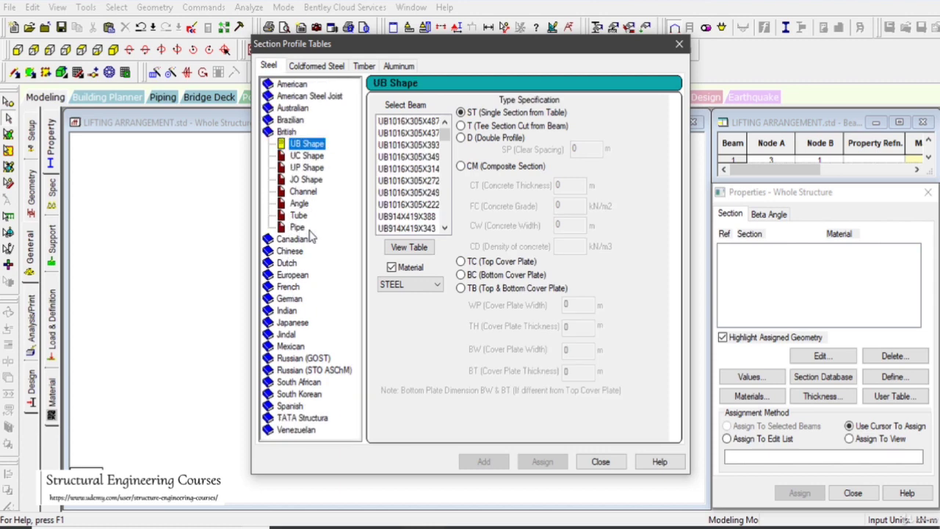
left_click(297, 228)
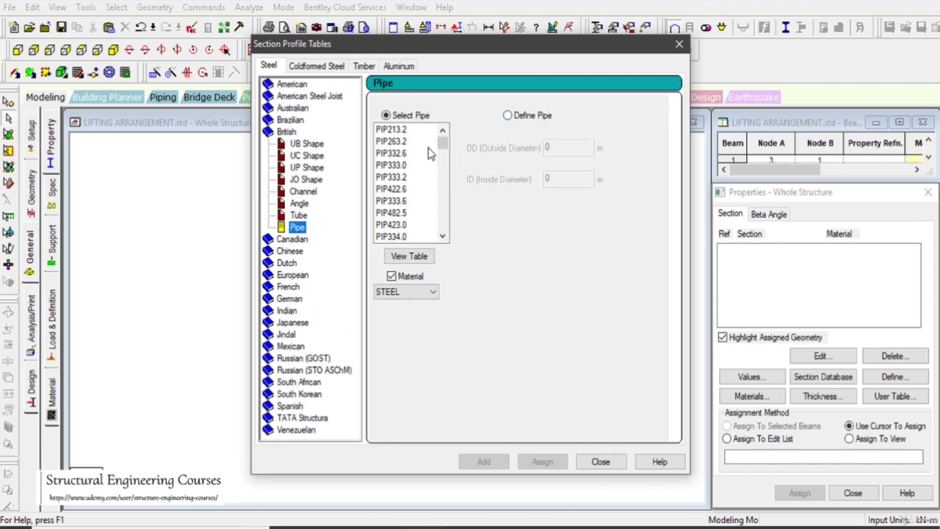
left_click_drag(442, 144, 443, 178)
left_click(409, 256)
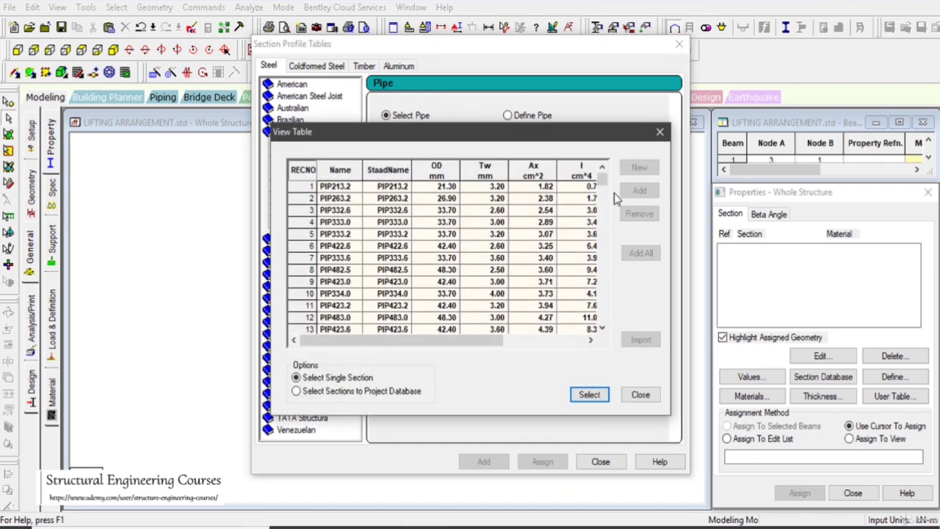
left_click_drag(602, 179, 600, 228)
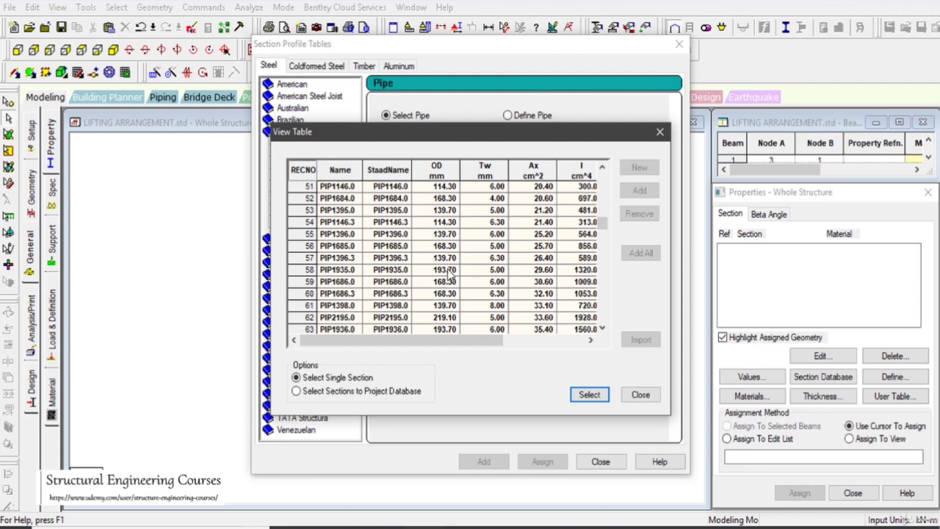
left_click(309, 270)
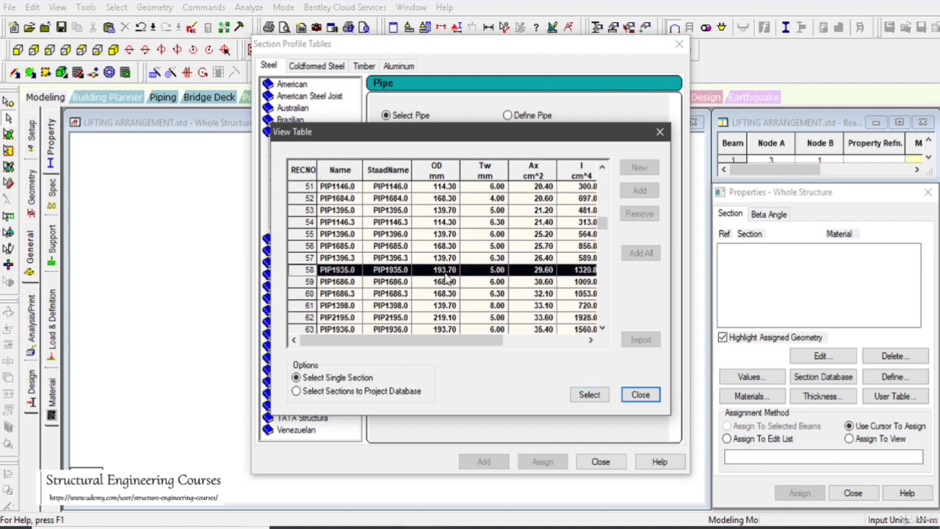
left_click(588, 395)
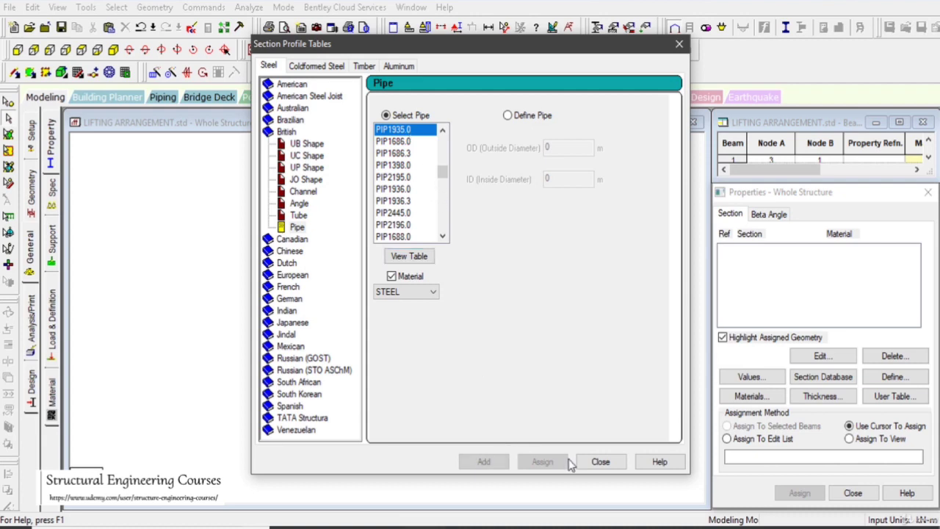
left_click(484, 461)
left_click(600, 461)
Step: Assign the PIP1935.0 pipe section to the beam between the two lower nodes
left_click(372, 389)
left_click(797, 492)
left_click(844, 384)
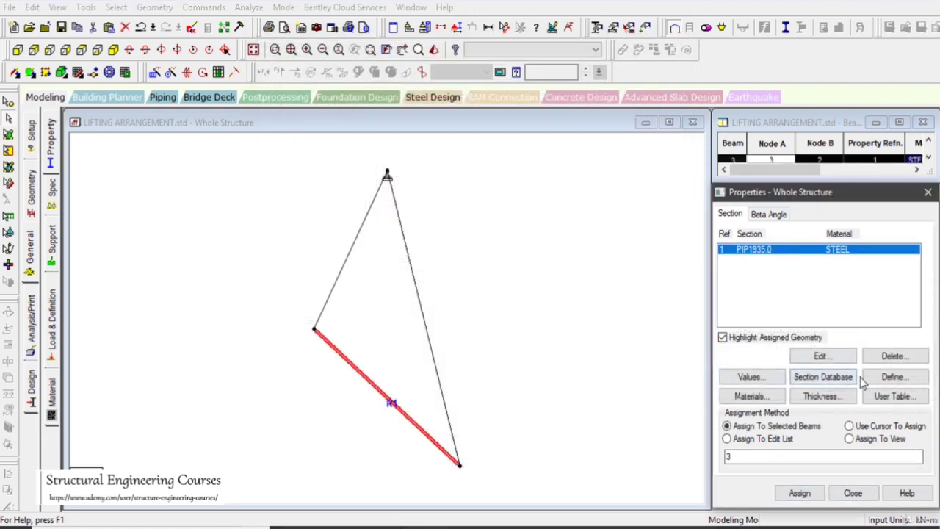
Step: Define a circular section with a diameter of 0.03 m and STEEL as its material
left_click(893, 376)
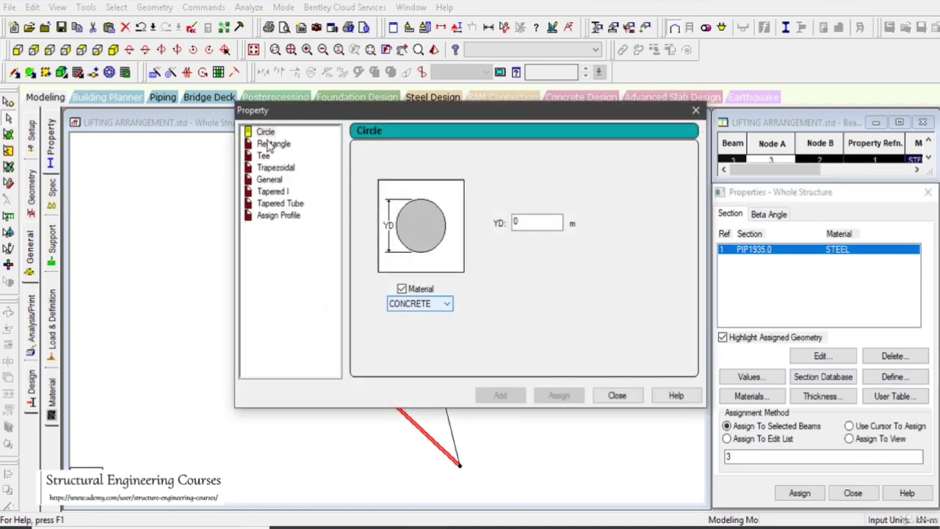
left_click(540, 226)
type(".03")
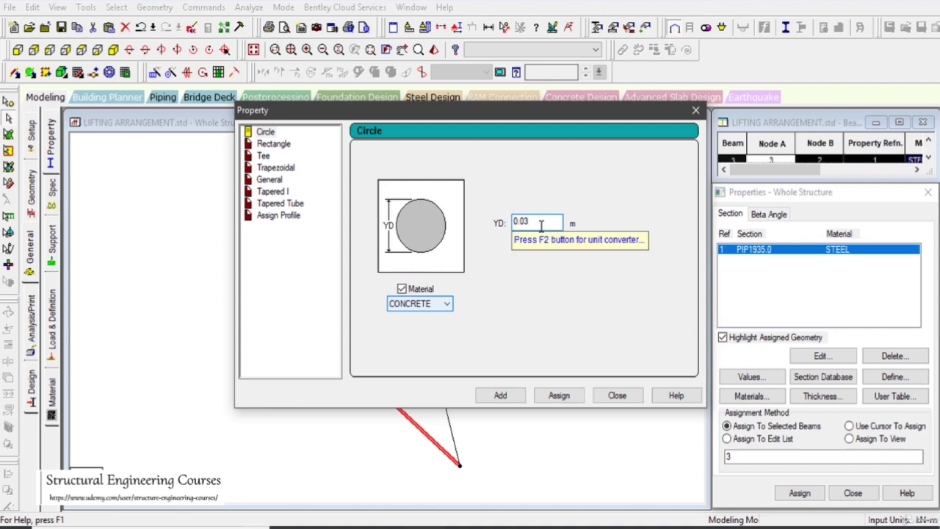
left_click(446, 303)
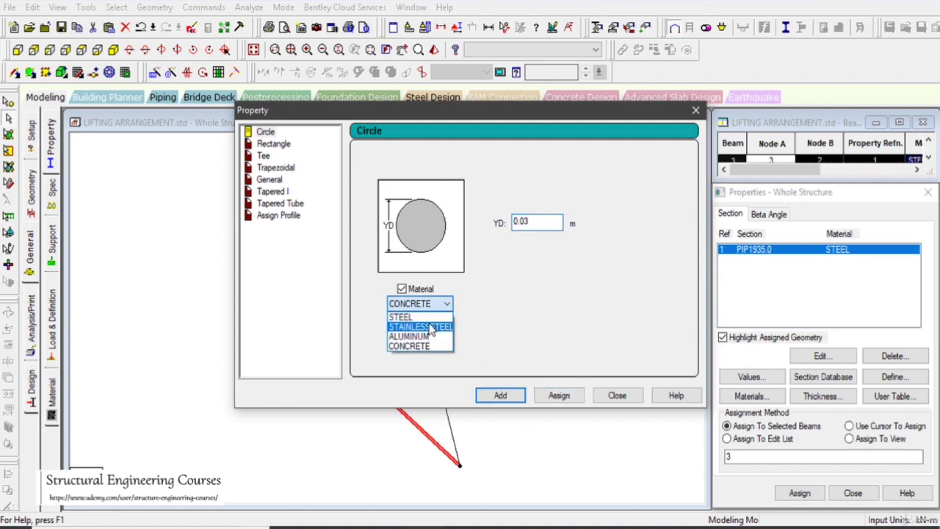
left_click(429, 317)
left_click(500, 395)
left_click(617, 395)
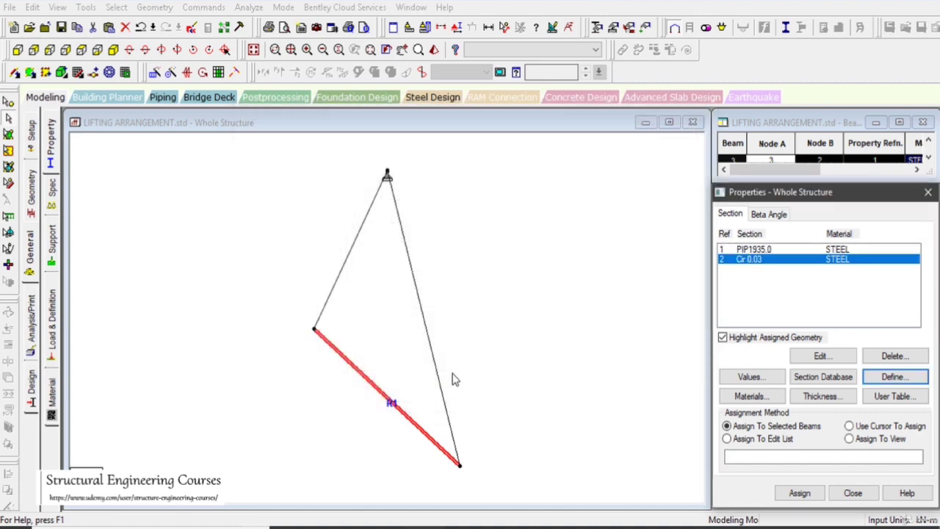
Step: Assign the 0.03 m circular steel section to both inclined beams meeting at the top node
left_click(435, 360)
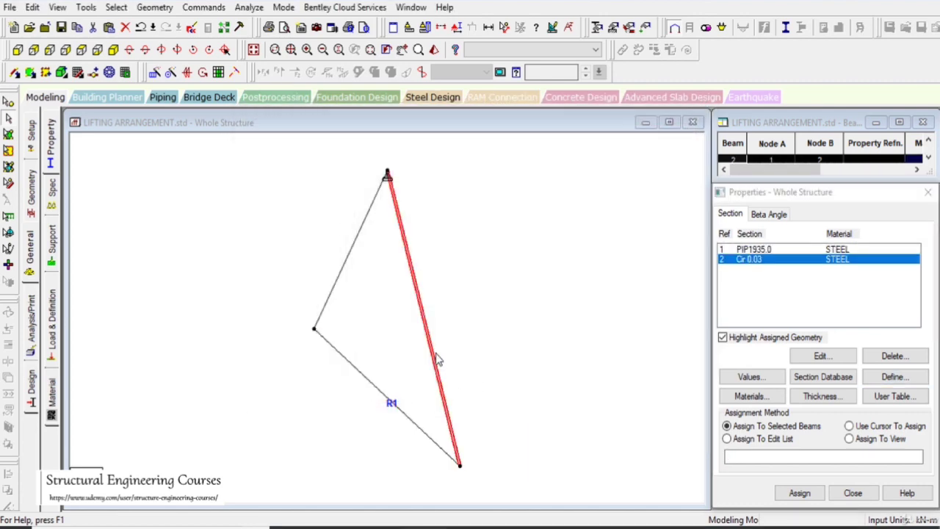
left_click(345, 262, "ctrl")
left_click(799, 493)
left_click(783, 386)
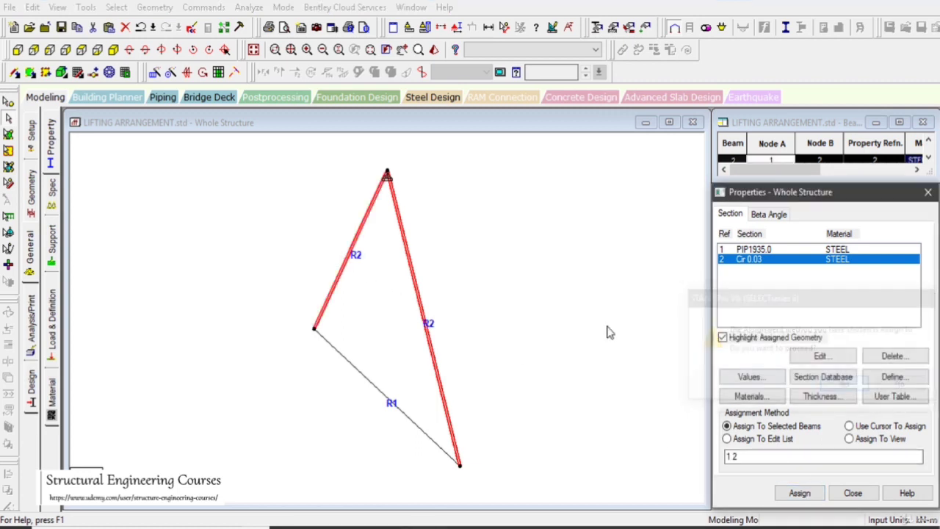
Step: Render the lifting arrangement in 3D and examine the pipe and the two slings from another angle
left_click(434, 50)
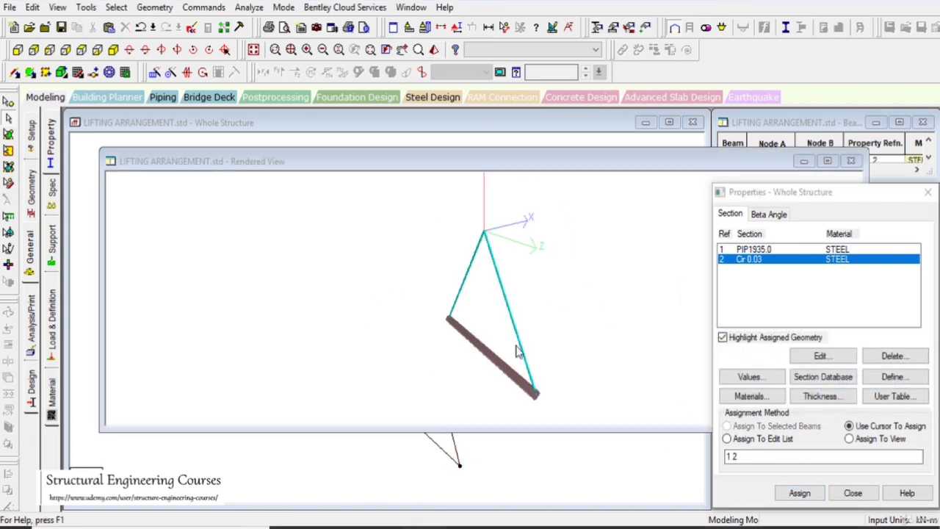
left_click_drag(569, 288, 514, 237)
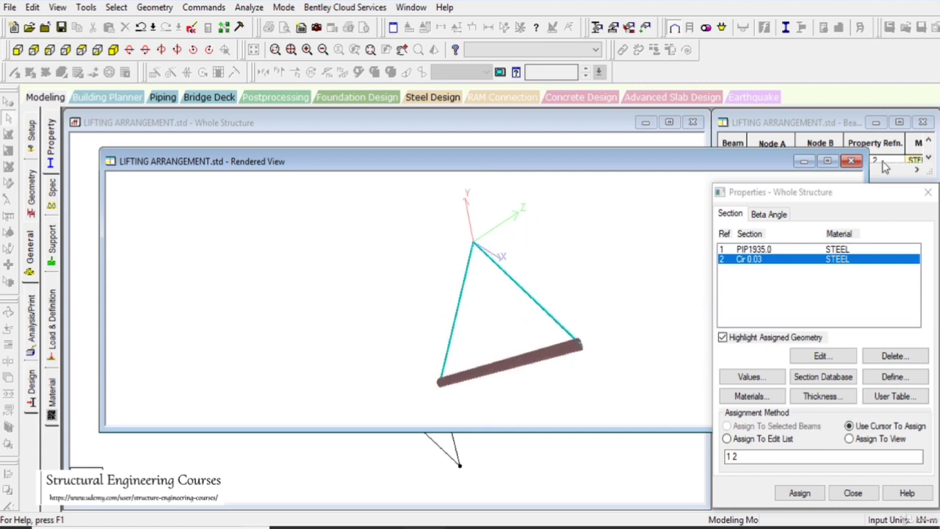
Step: Close the rendered view and copy the node at the spreader pipe's near end with an offset of X 4 m and Y -4 m
left_click(851, 161)
key("Up")
key("Up")
key("Up")
key("Up")
key("Up")
key("Up")
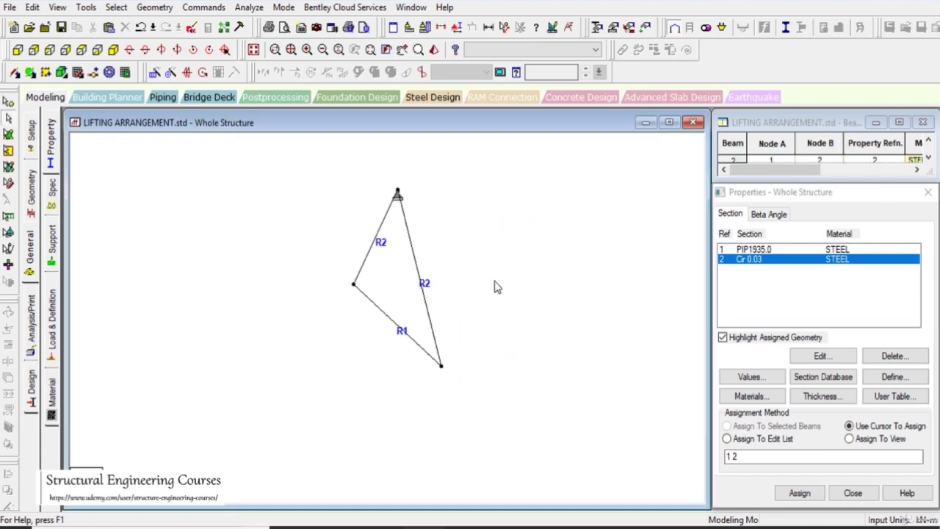
key("Up")
key("Up")
key("Up")
key("Up")
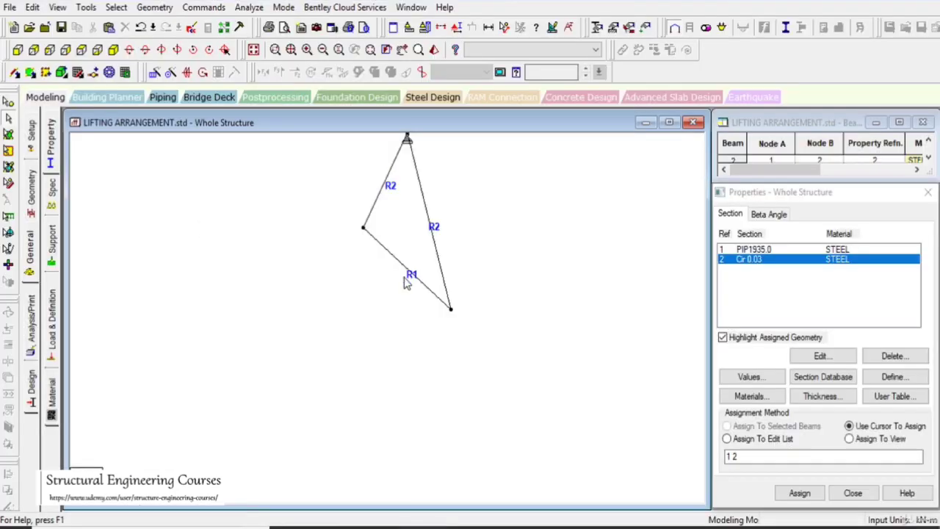
left_click(10, 100)
left_click_drag(431, 301, 497, 351)
key("ctrl+v")
key("Tab")
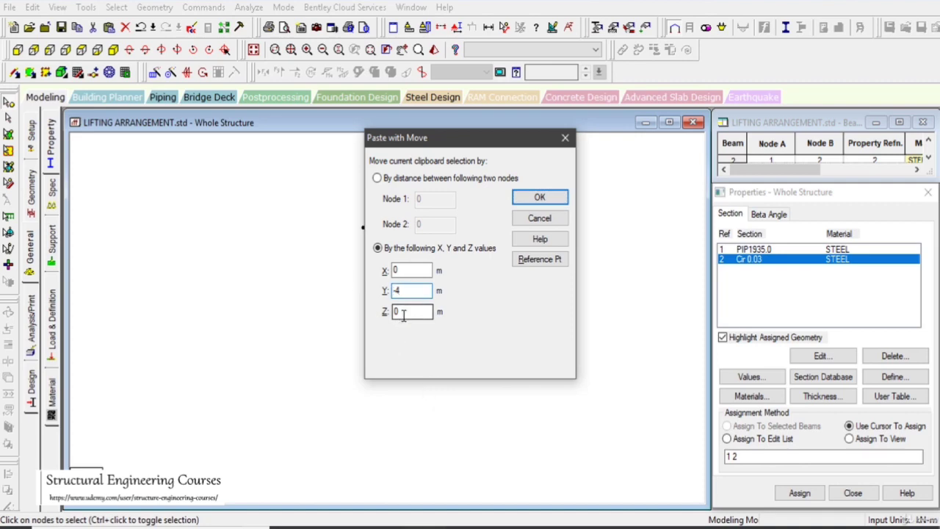
double_click(403, 272)
type("4")
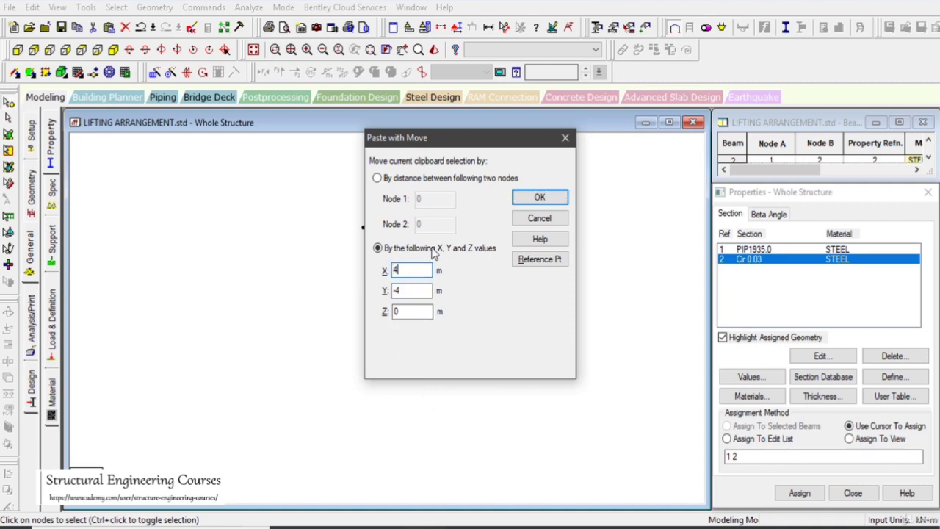
left_click(536, 200)
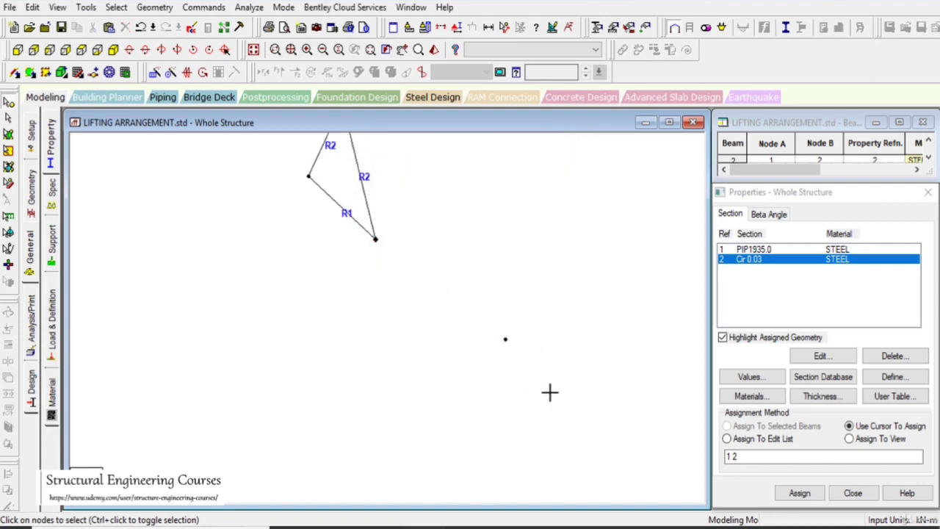
Step: Paste a second copy of the spreader's end node at the mirrored offset in the negative X direction, on the same lower level
key("ctrl+v")
double_click(403, 270)
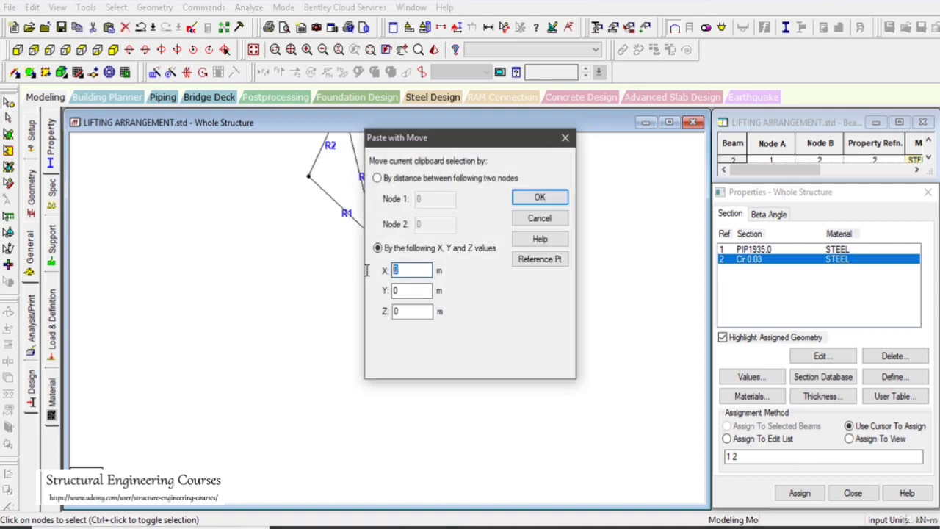
key("Return")
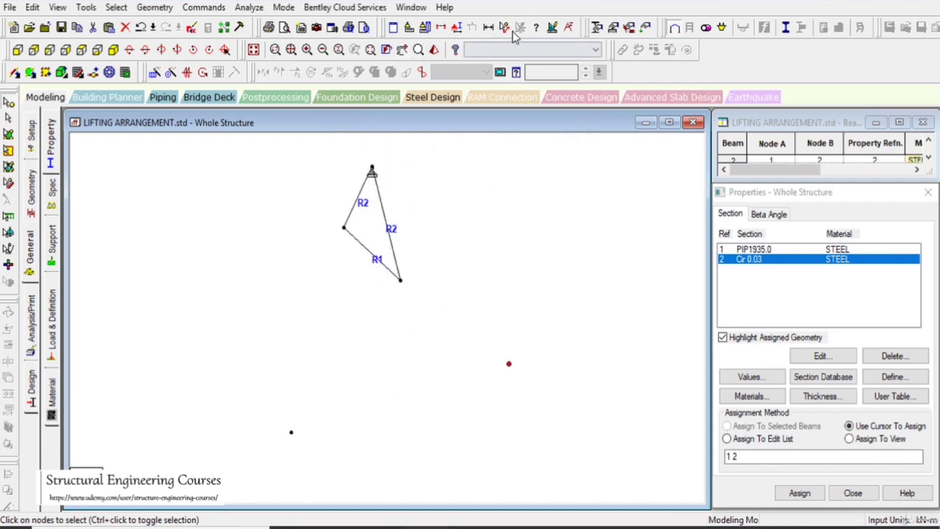
Step: Measure the distances from the spreader's near end node to each of the two new lower nodes
left_click(505, 27)
left_click(401, 281)
left_click(292, 433)
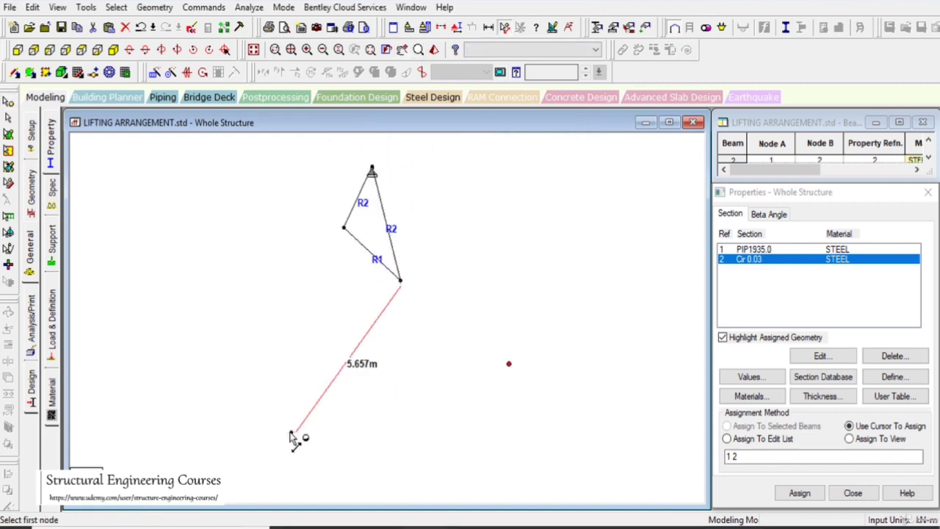
left_click(401, 281)
left_click(508, 365)
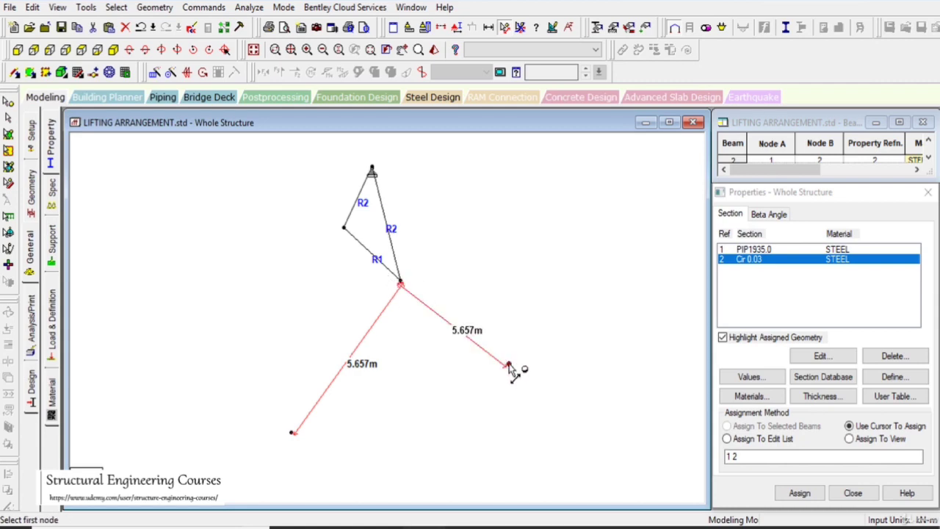
Step: Draw inclined beams from the spreader's near end node to both lower nodes and clear the dimension marks
left_click(14, 73)
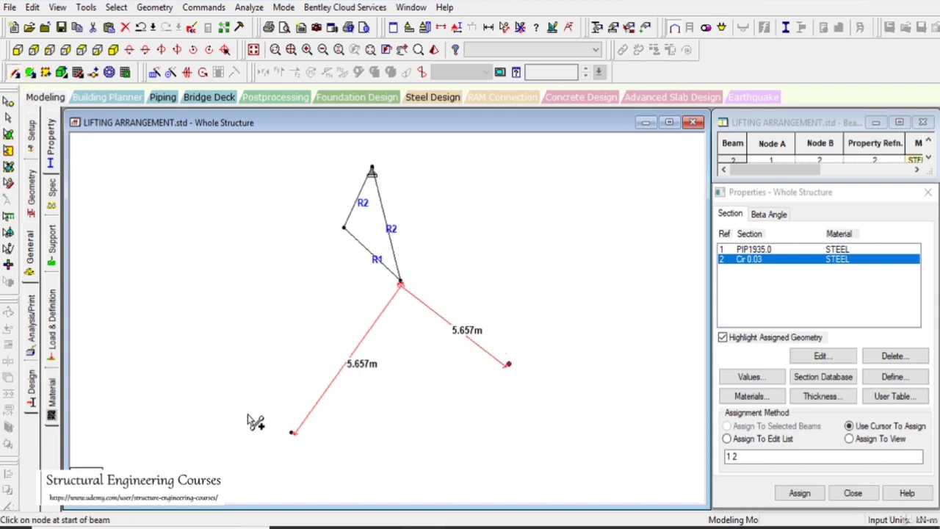
left_click_drag(293, 434, 510, 366)
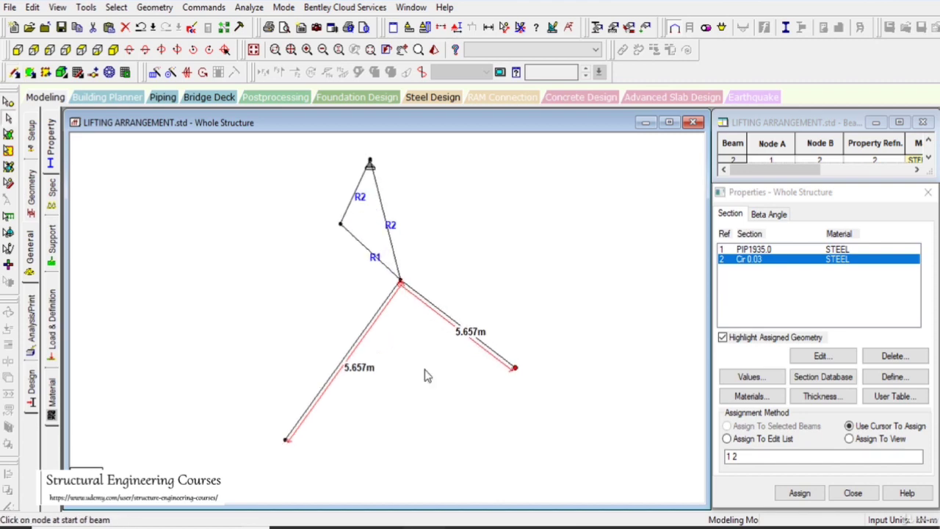
left_click(521, 30)
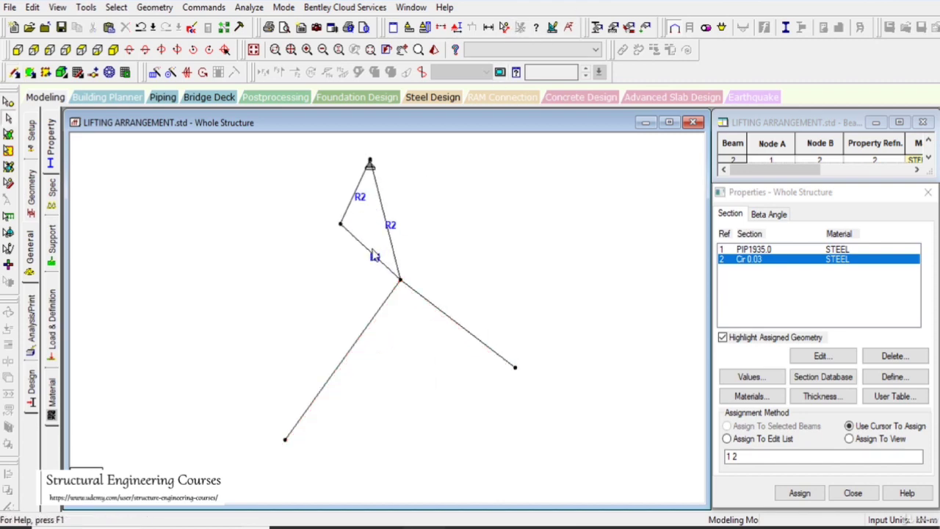
Step: Check the spreader beam's geometry and copy the two new inclined beams along negative Z to the spreader's other end
double_click(373, 254)
left_click(611, 429)
left_click_drag(627, 449, 286, 328)
left_click(451, 329)
key("ctrl+x")
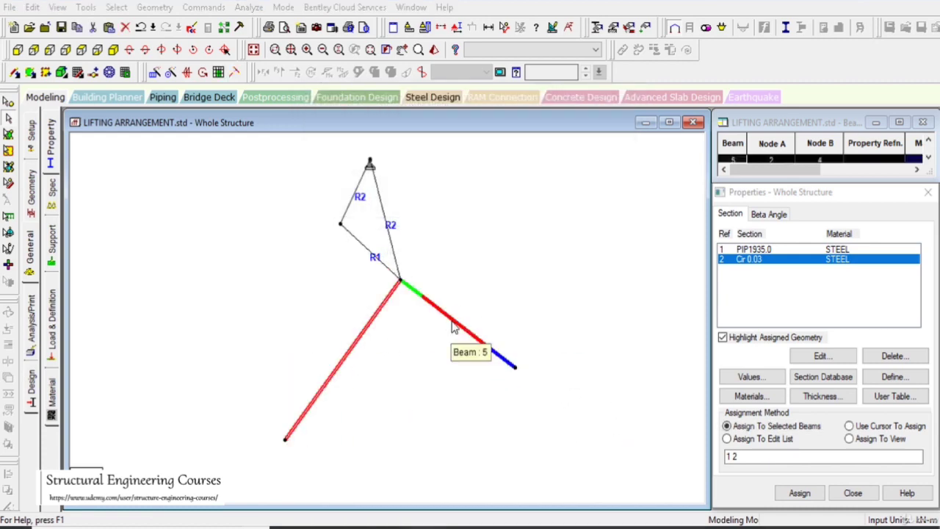
key("ctrl+v")
key("Tab")
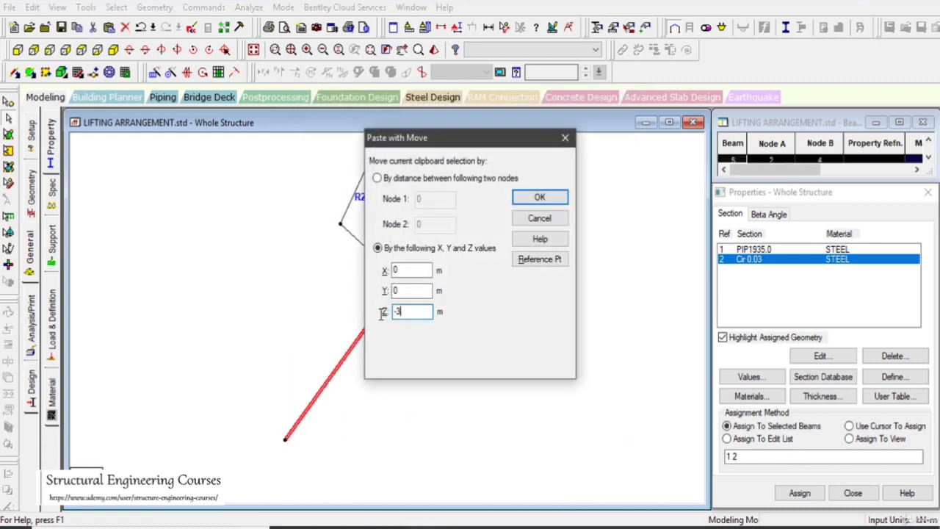
key("Return")
left_click(569, 294)
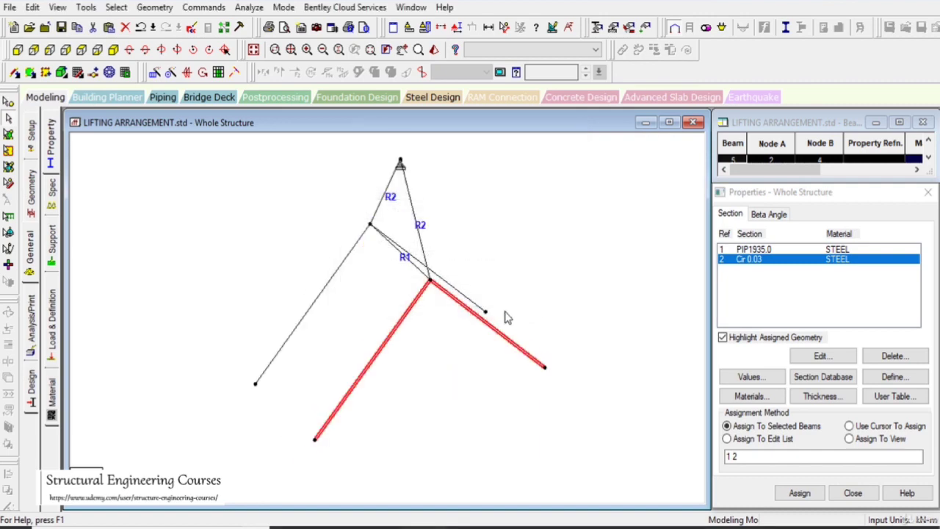
Step: Connect the four lower nodes with beams to form a rectangular base frame
left_click(484, 286)
left_click(14, 73)
left_click_drag(263, 379, 538, 362)
mouse_move(263, 382)
left_mouse_down()
mouse_move(321, 434)
mouse_move(497, 399)
mouse_move(542, 375)
mouse_move(538, 364)
left_mouse_up()
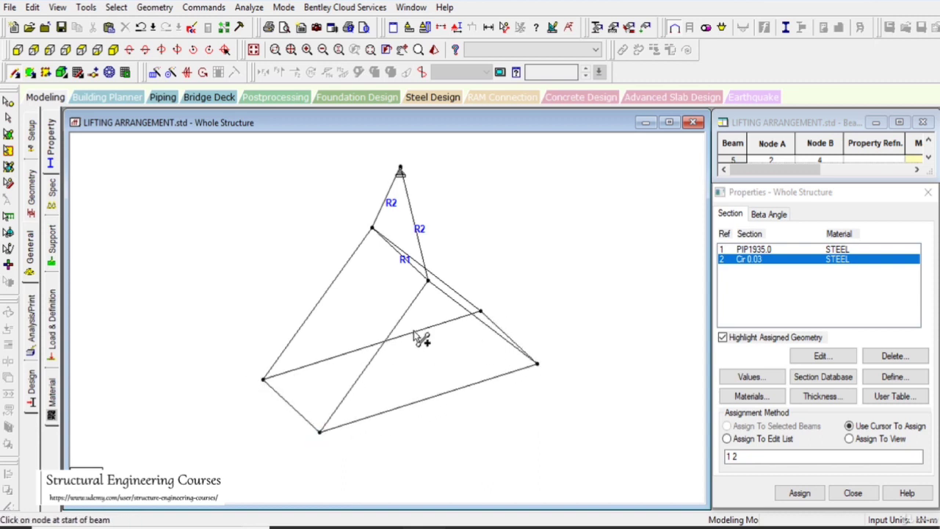
Step: Assign the Cir 0.03 section to the four inclined beams between the spreader and the base frame
left_click(324, 294)
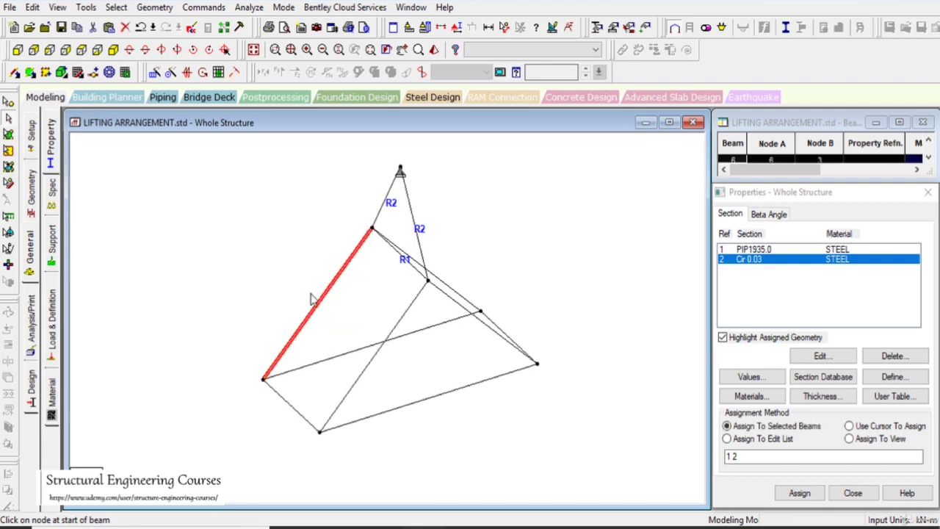
left_click(738, 260)
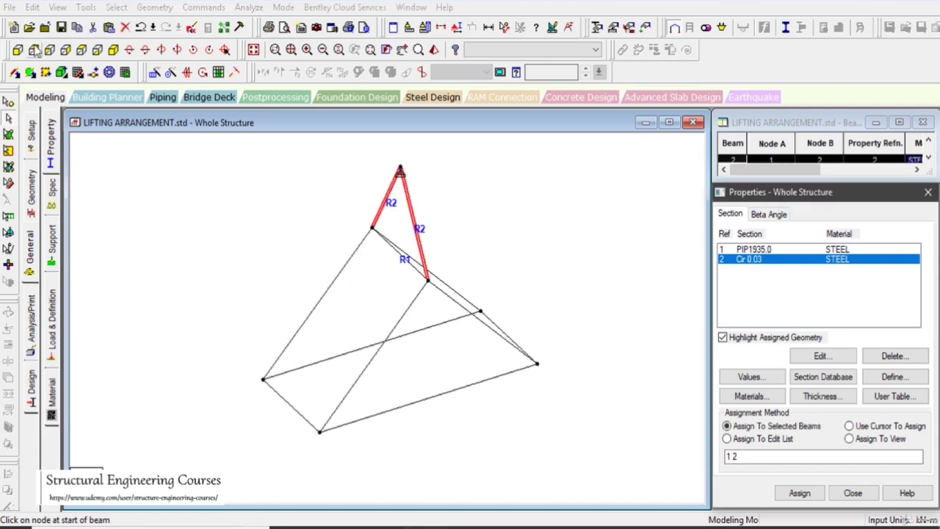
left_click(34, 50)
left_click_drag(276, 317, 547, 371)
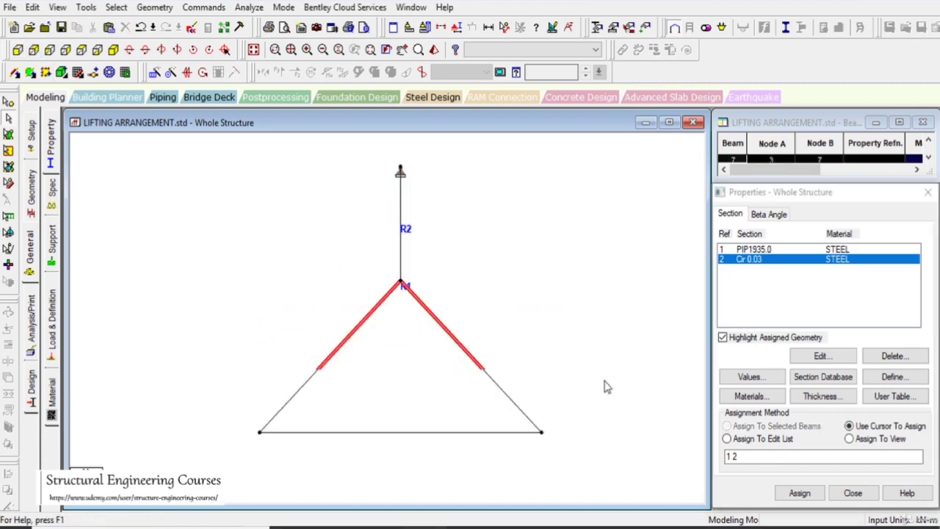
left_click(799, 493)
left_click(847, 386)
left_click(408, 319)
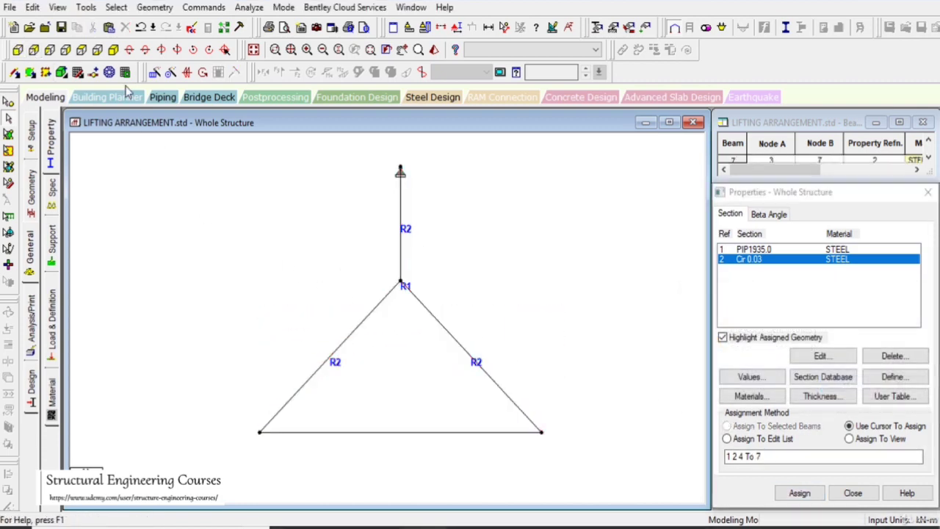
Step: Copy the two base frame nodes at the negative X end 2 m outward in the negative X direction
left_click(113, 49)
key("Up")
key("Up")
key("Up")
key("Up")
key("Up")
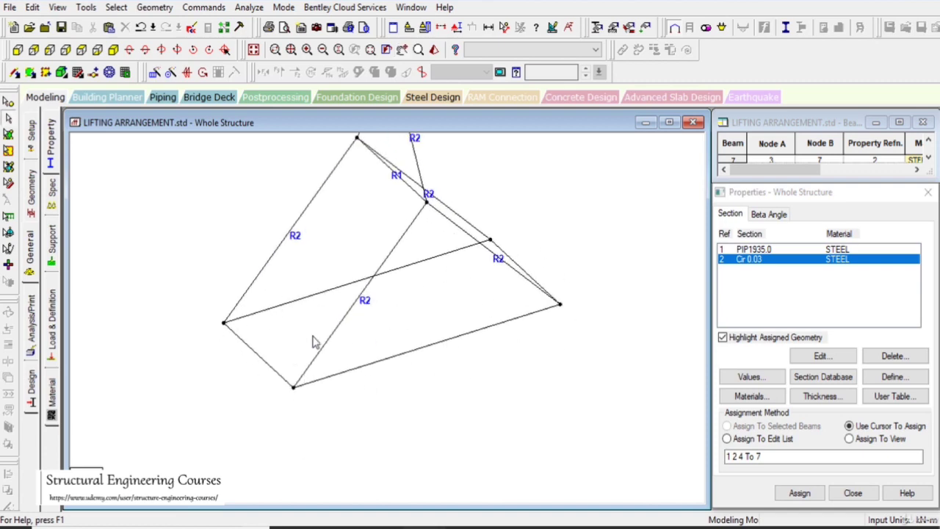
left_click(10, 101)
left_click_drag(191, 308, 250, 344)
left_click_drag(270, 379, 312, 405)
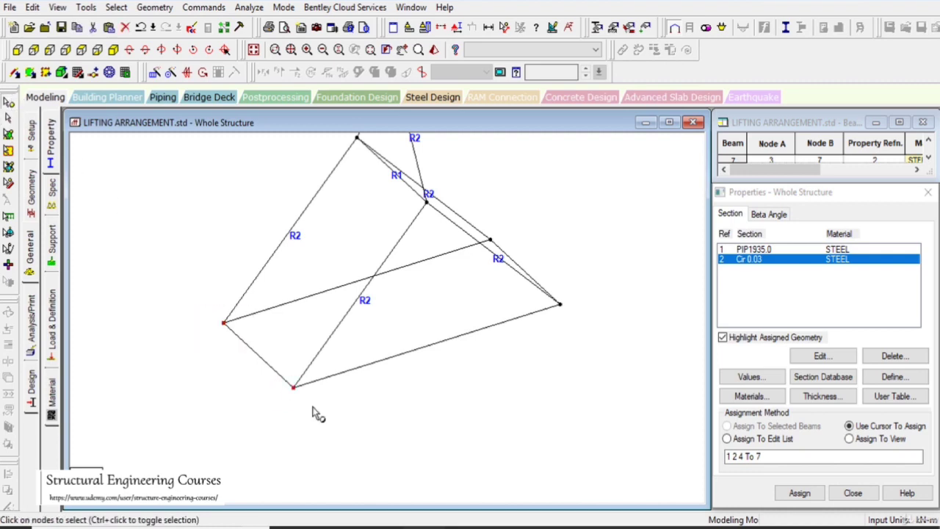
key("ctrl+v")
key("shift+Tab")
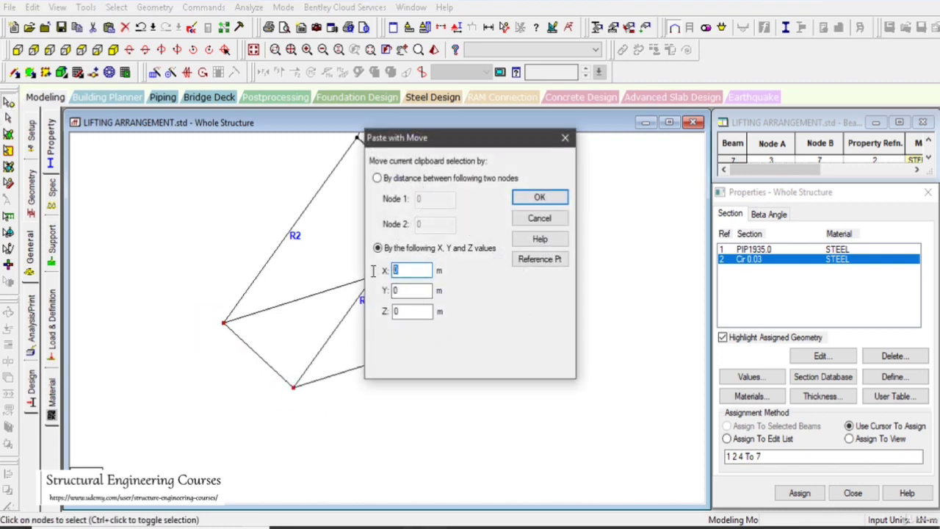
left_click(540, 198)
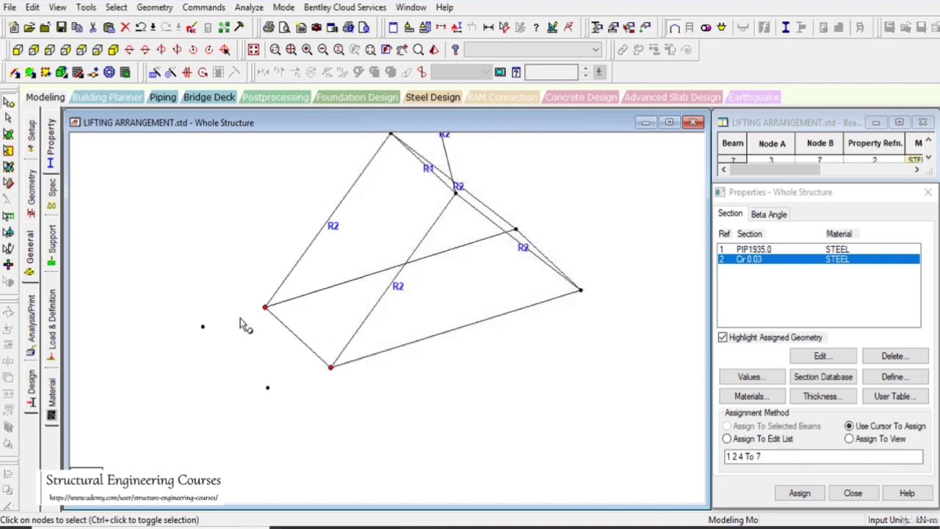
Step: Draw beams joining the two new outer nodes to each other and to the negative X end of the base frame
left_click(14, 72)
mouse_move(202, 326)
left_mouse_down()
mouse_move(264, 307)
mouse_move(268, 387)
mouse_move(325, 378)
mouse_move(330, 367)
left_mouse_up()
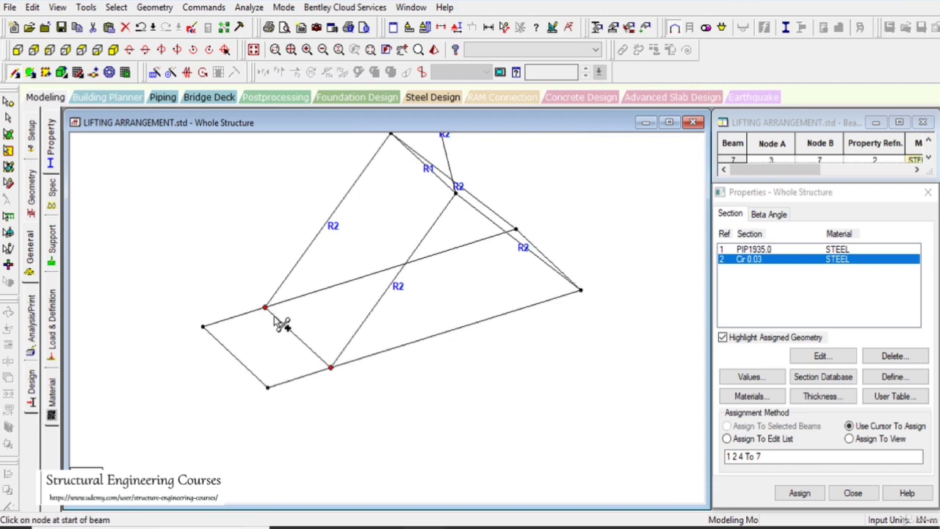
left_click(9, 102)
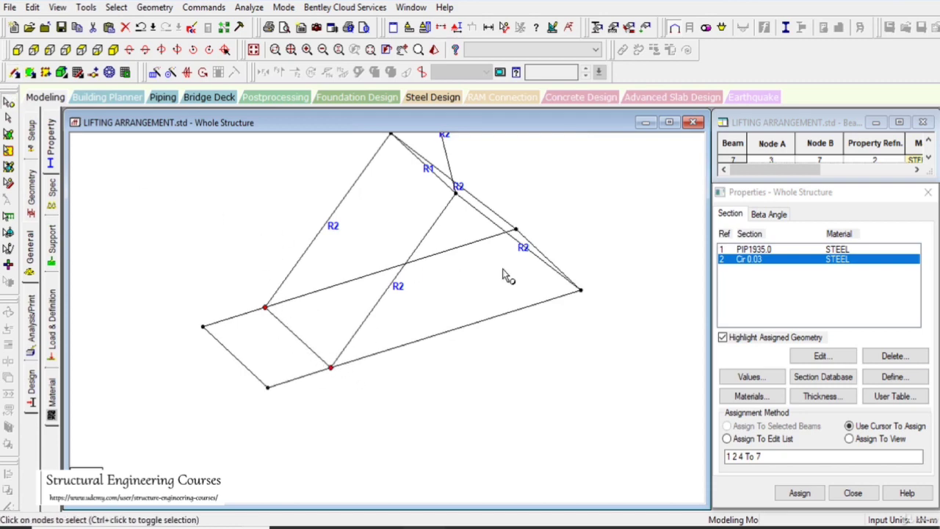
Step: Check the length and node coordinates of one short extension beam at the base frame's negative X end
middle_click_drag(504, 275, 451, 330)
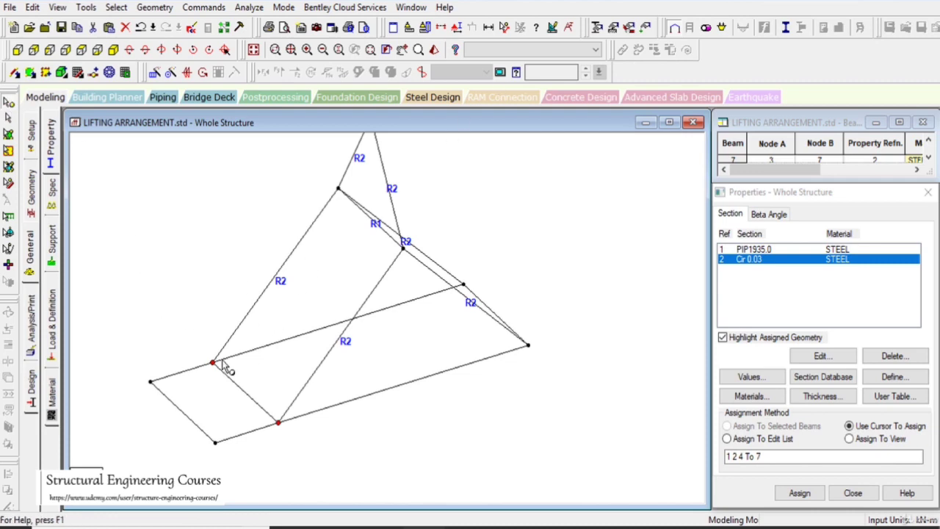
double_click(191, 376)
left_click(671, 429)
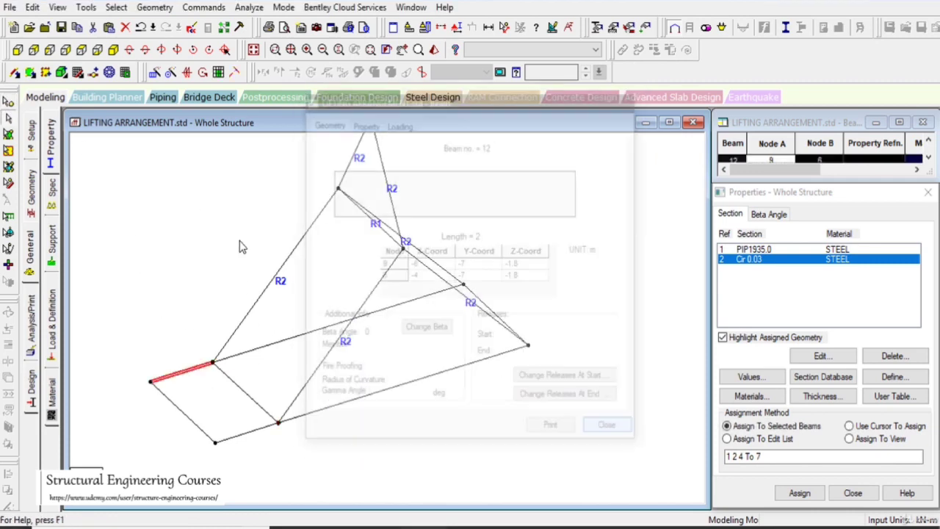
Step: Copy the cross beam at the base frame's positive X end outward in the X direction
left_click(498, 310)
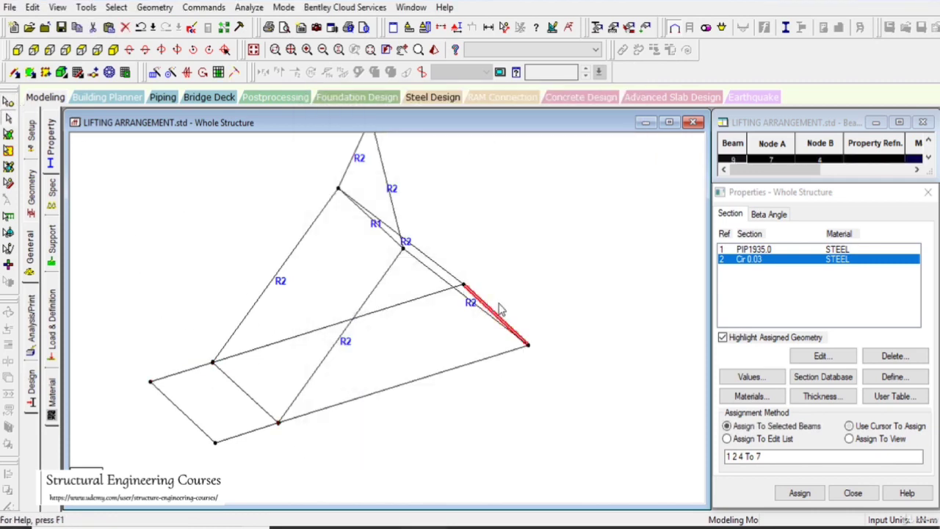
key("ctrl+c")
key("ctrl+v")
double_click(395, 271)
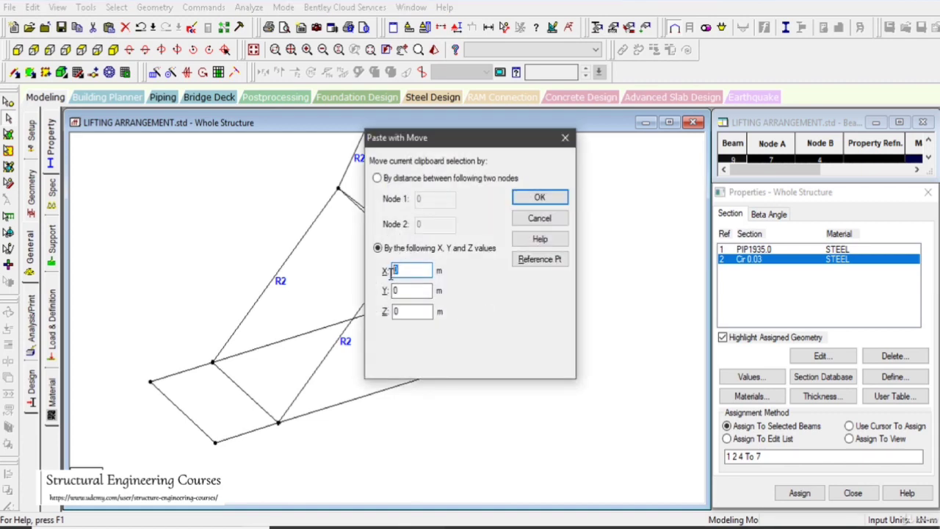
key("Return")
left_click(562, 295)
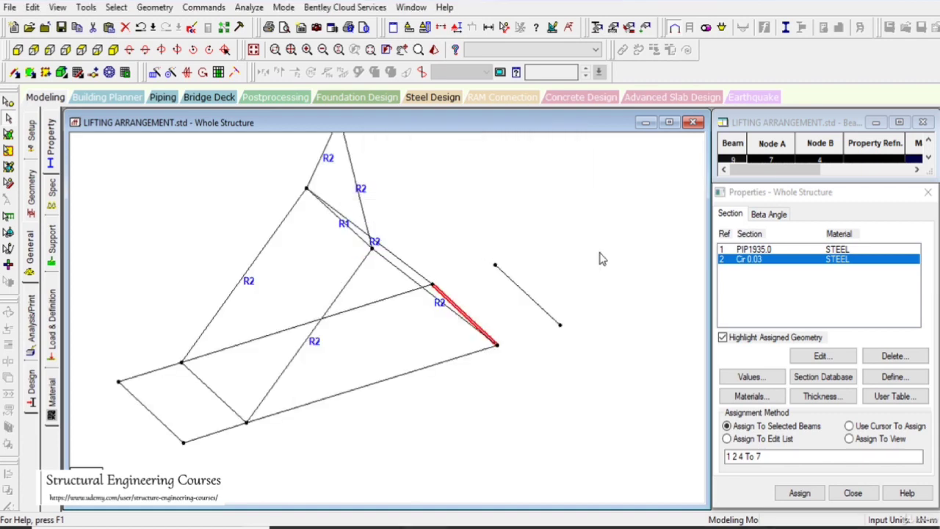
Step: Draw two beams joining the copied cross beam's end nodes to the positive X end of the base frame
left_click(602, 256)
left_click(14, 72)
mouse_move(433, 286)
left_mouse_down()
mouse_move(504, 269)
mouse_move(495, 265)
left_mouse_up()
left_click_drag(498, 344, 561, 324)
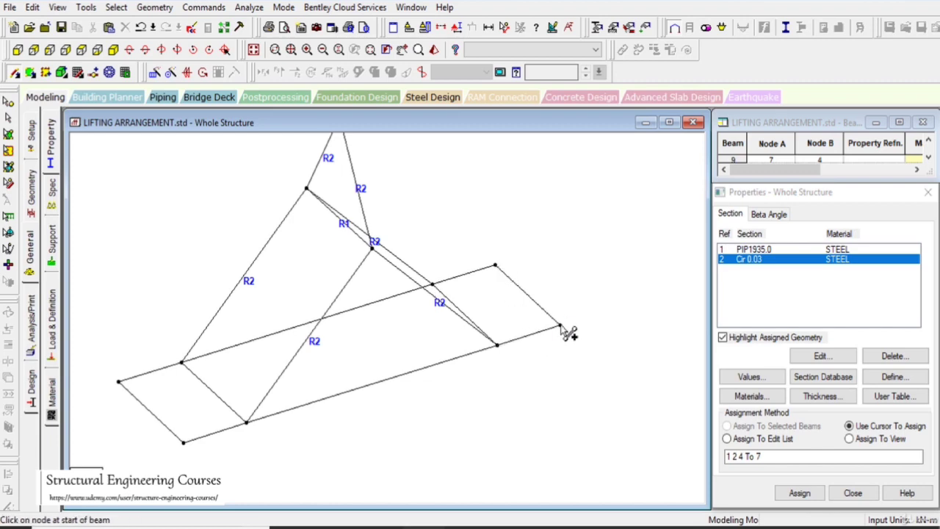
Step: Render the complete lifting arrangement in 3D and rotate it to examine the slings, spreader and base frame
scroll(559, 323, "down", 2)
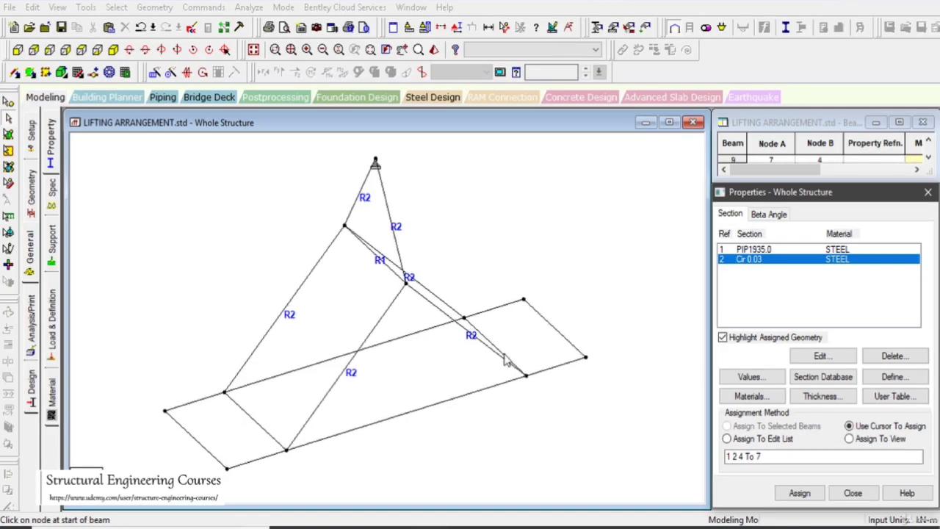
scroll(504, 359, "down", 1)
left_click(394, 126)
left_click(434, 50)
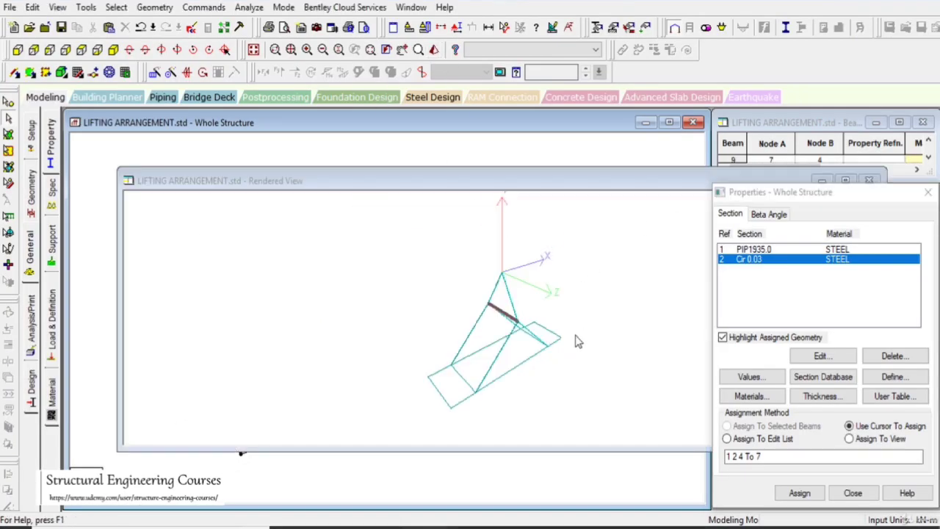
left_click_drag(504, 304, 446, 326)
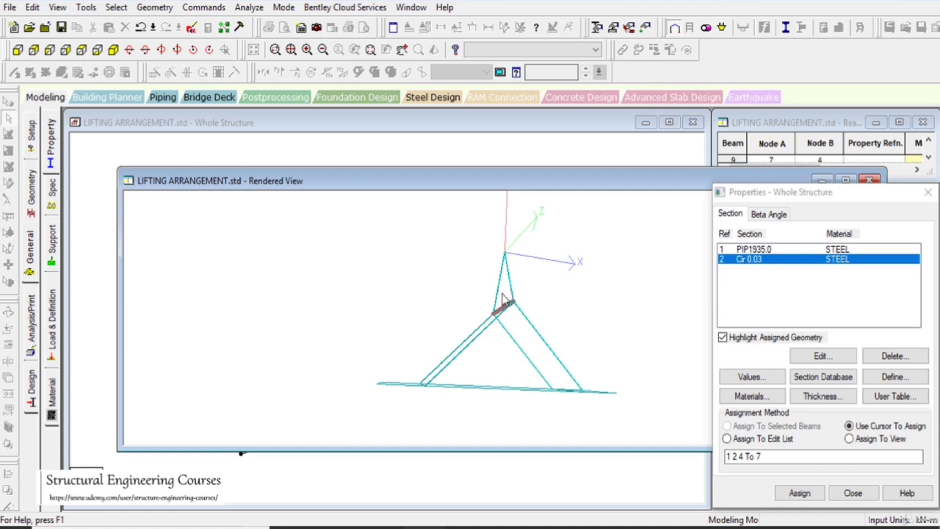
Step: Rotate the rendered lifting arrangement to examine its base frame, and close the rendered view
left_click_drag(536, 301, 591, 326)
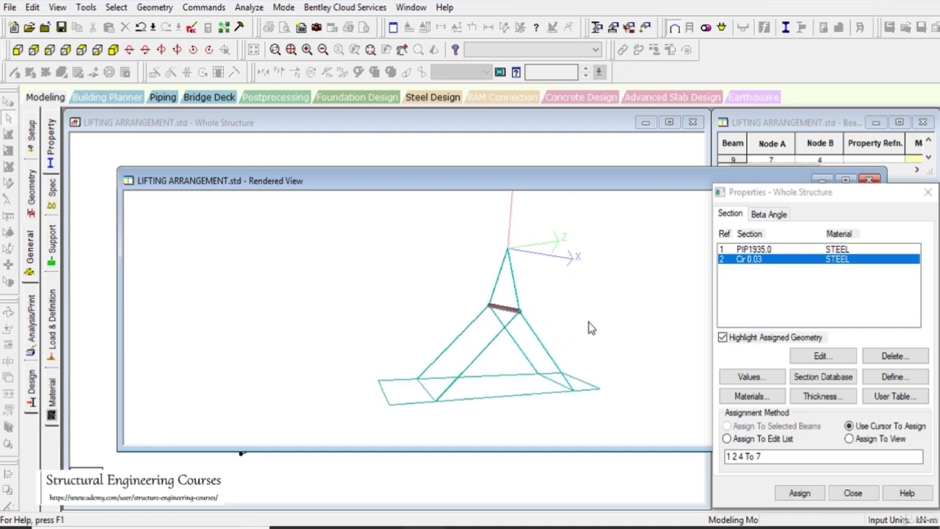
left_click(869, 181)
left_click_drag(538, 221, 568, 280)
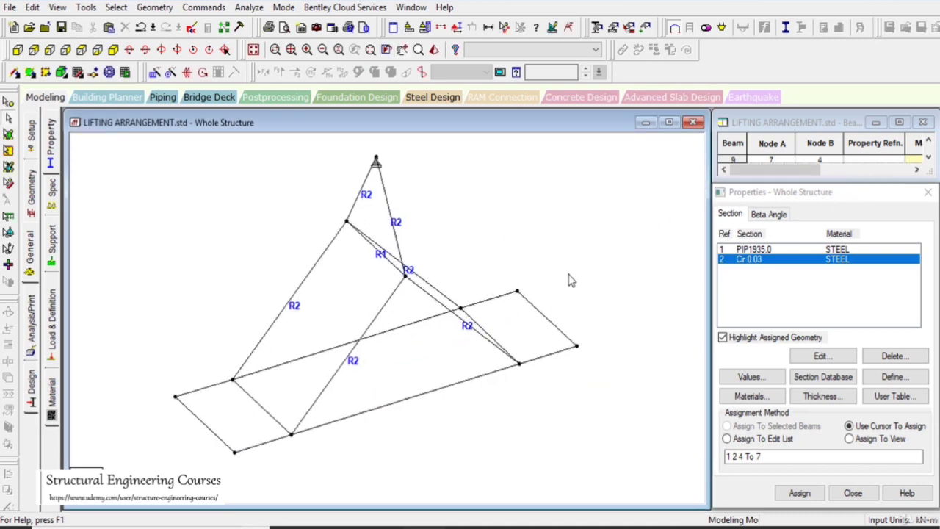
Step: Insert a midpoint node into each of the four cross beams of the base frame
middle_click_drag(620, 283, 624, 289)
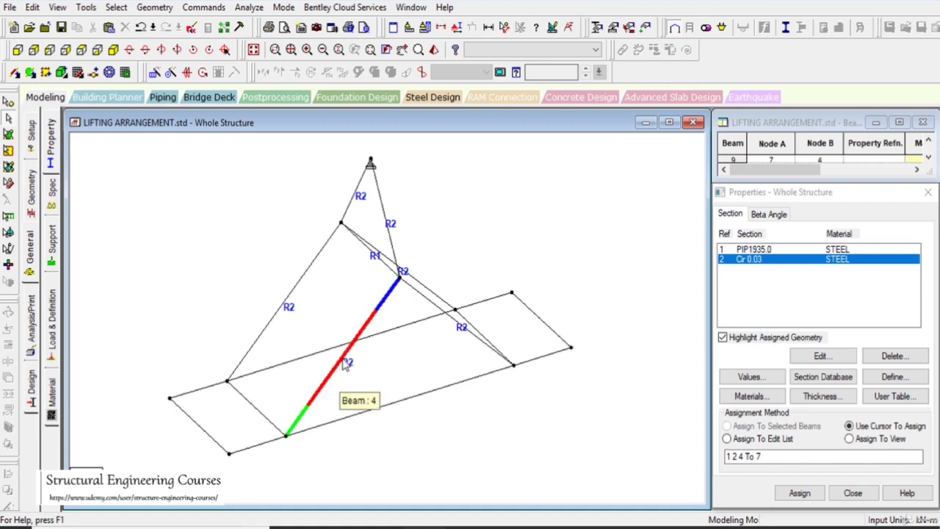
scroll(543, 359, "up", 3)
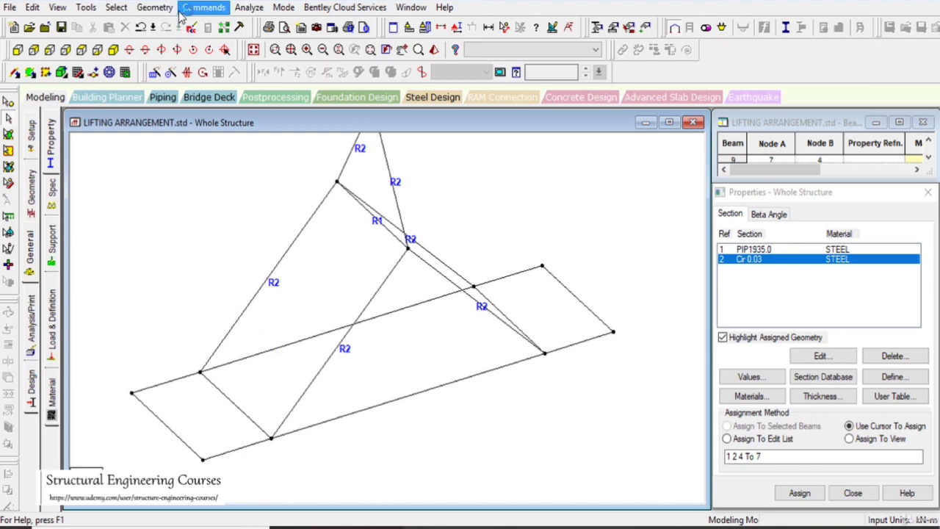
left_click(170, 438)
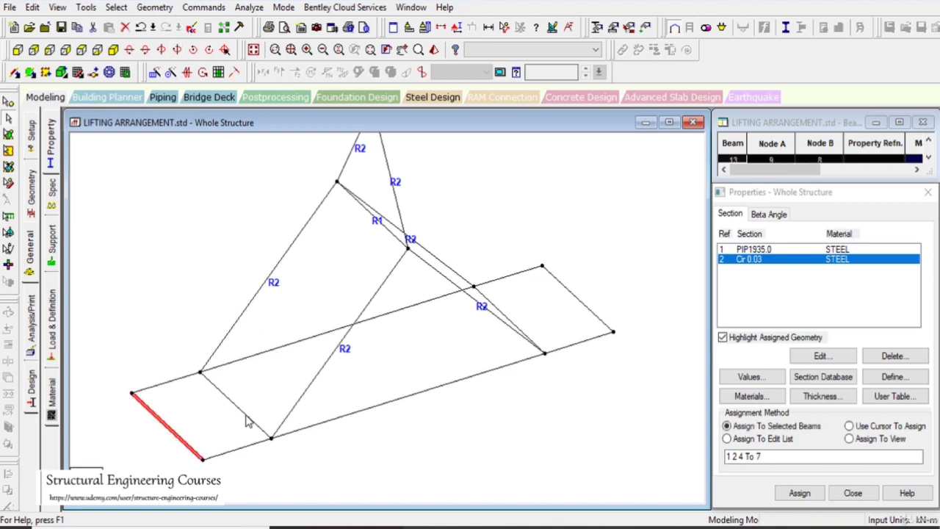
left_click(250, 420, "ctrl")
left_click(507, 318, "ctrl")
left_click(580, 304, "ctrl")
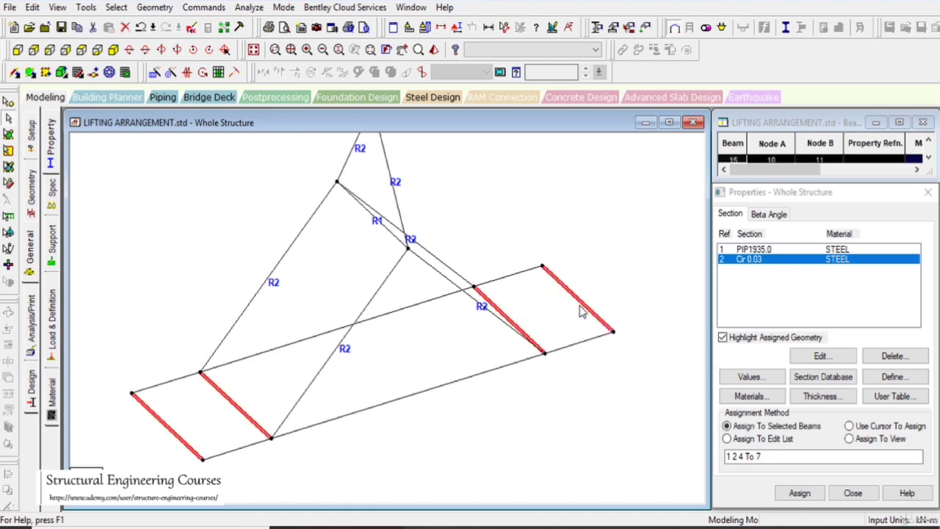
right_click(581, 305)
left_click(620, 269)
left_click(418, 281)
left_click(538, 282)
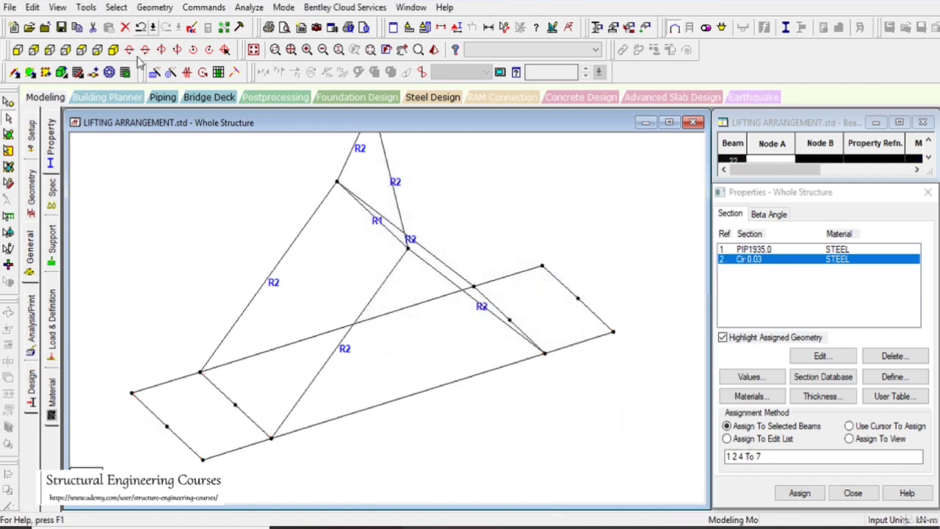
Step: Draw a central longitudinal beam through the midpoint nodes from one outer cross beam to the other
left_click(14, 72)
left_click_drag(169, 426, 578, 299)
left_click(8, 133)
Step: Insert three equally spaced nodes into the 8 m edge beam of the base frame
left_click(367, 411)
right_click(367, 411)
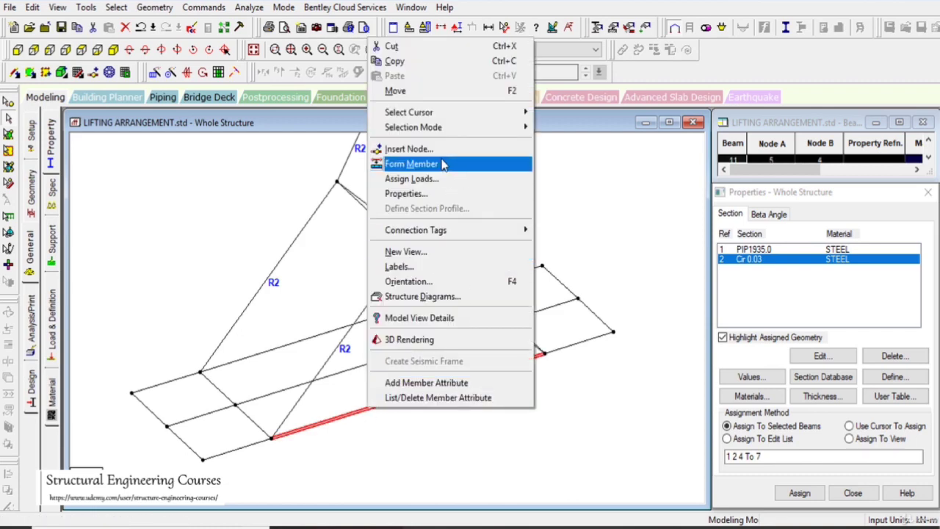
left_click(422, 150)
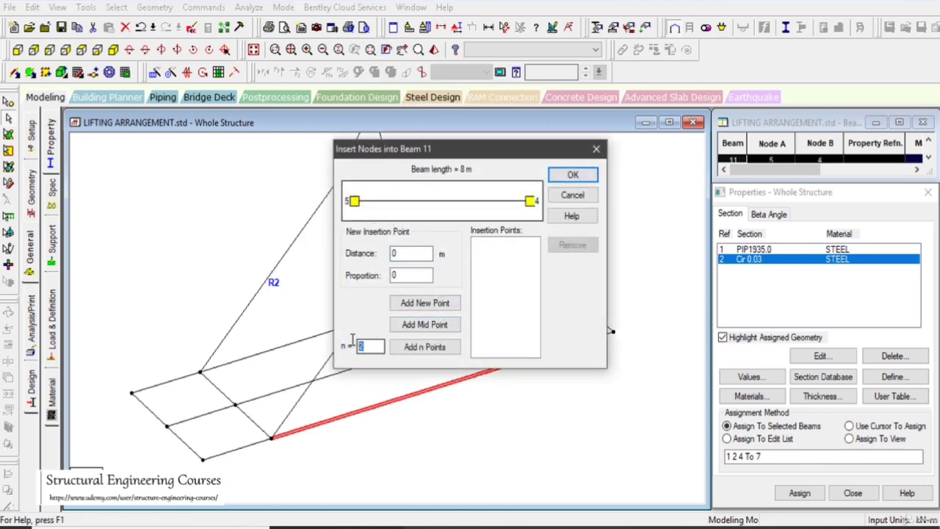
left_click(424, 347)
left_click(572, 177)
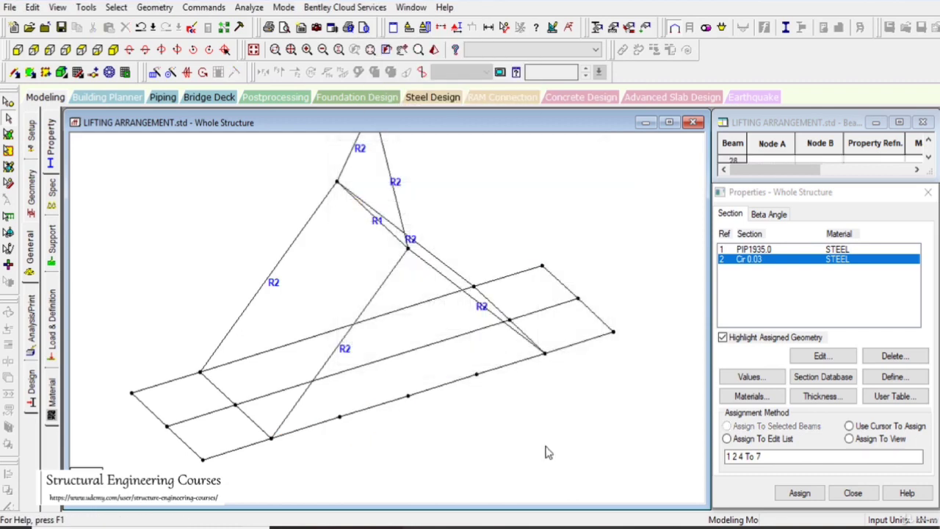
Step: Add a cross beam by perpendicular intersection from the first inserted edge node through the central beam to the opposite edge beam
left_click(204, 7)
mouse_move(231, 76)
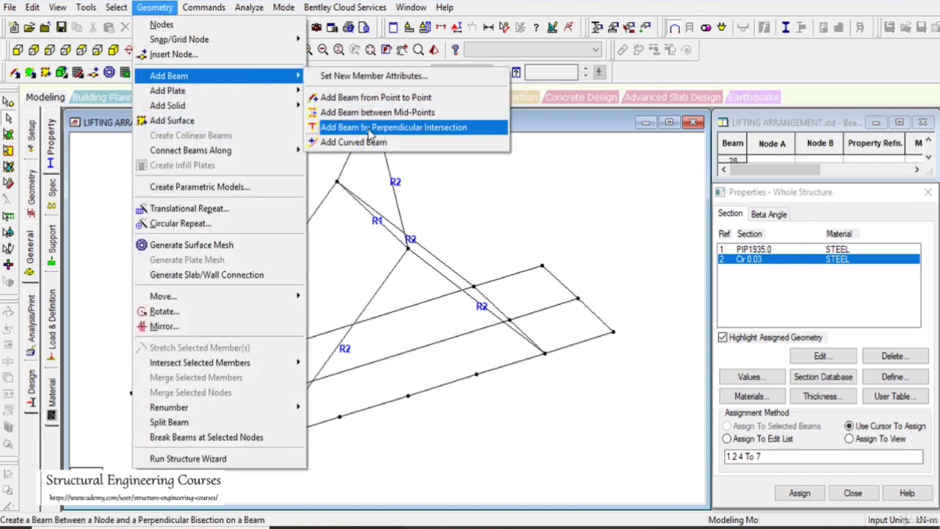
left_click(397, 126)
left_click(339, 417)
left_click(306, 383)
left_click(304, 383)
left_click(281, 345)
Step: Add cross beams by perpendicular intersection from the other two inserted edge nodes through the central beam to the opposite edge
left_click(408, 397)
left_click(387, 358)
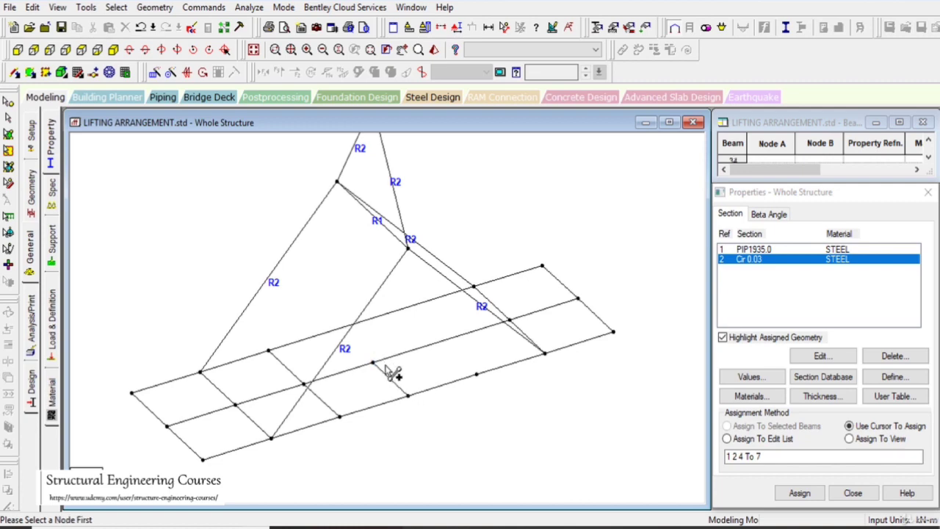
left_click(365, 358)
left_click(507, 291)
left_click(447, 341)
left_click(441, 341)
left_click(414, 307)
left_click(373, 362)
left_click(323, 335)
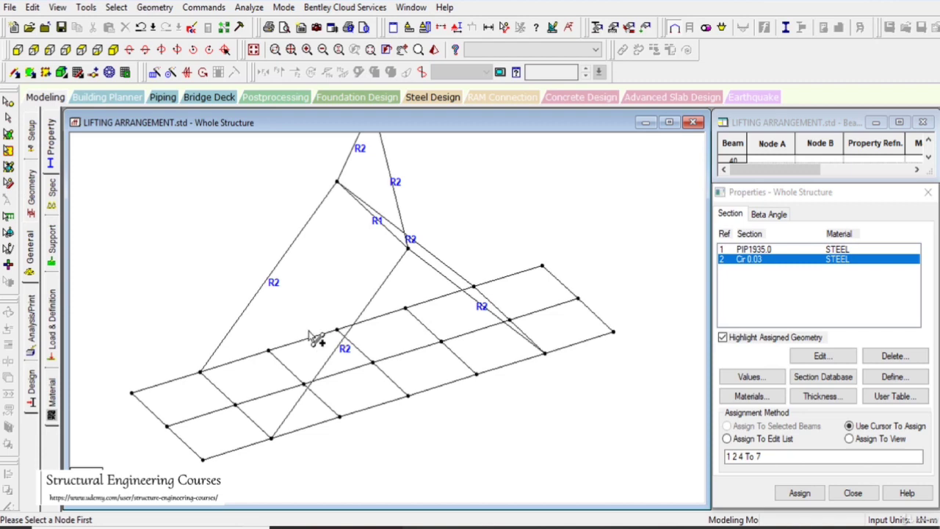
Step: Isolate the base frame grid so that only its beams are displayed in plan
left_click(18, 50)
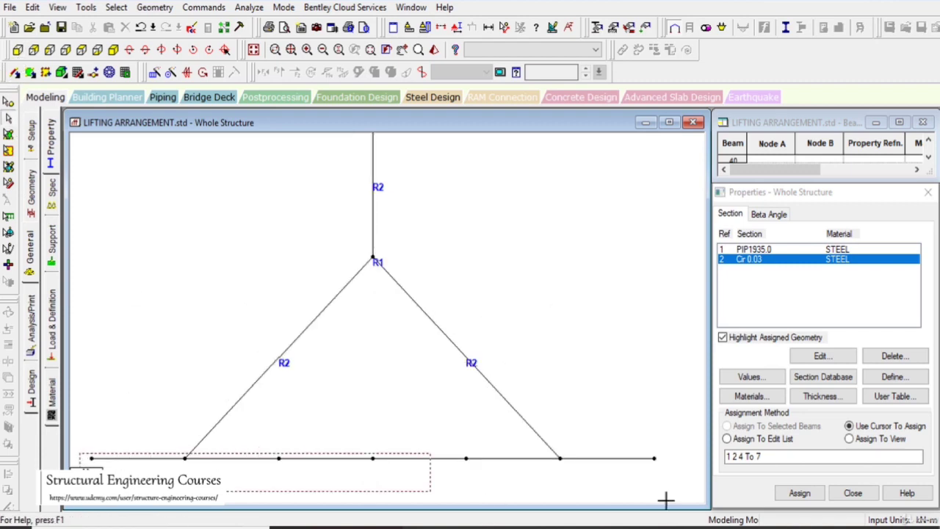
left_click_drag(494, 495, 664, 477)
left_click(57, 7)
left_click(81, 56)
left_click(81, 51)
left_click(414, 495)
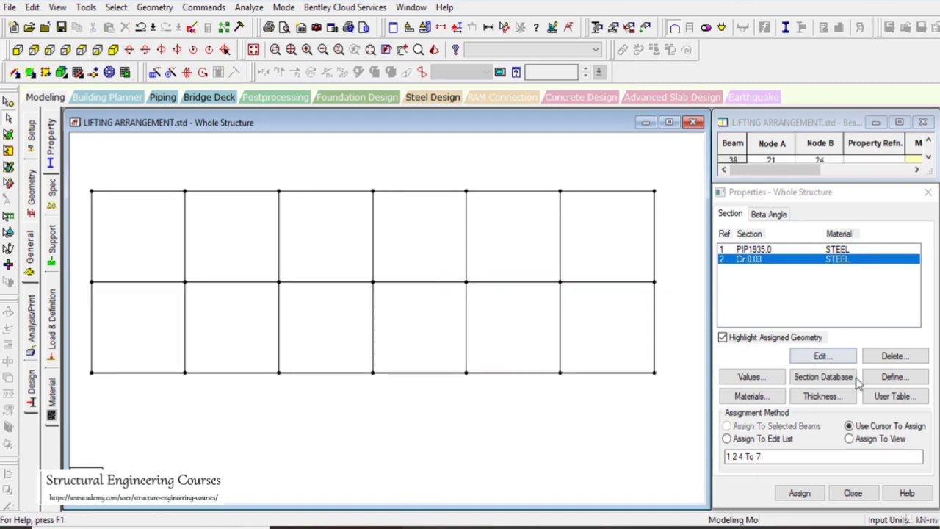
Step: Define two beam release specifications, one releasing MY and MZ at the start and one releasing MY and MZ at the end
left_click(51, 195)
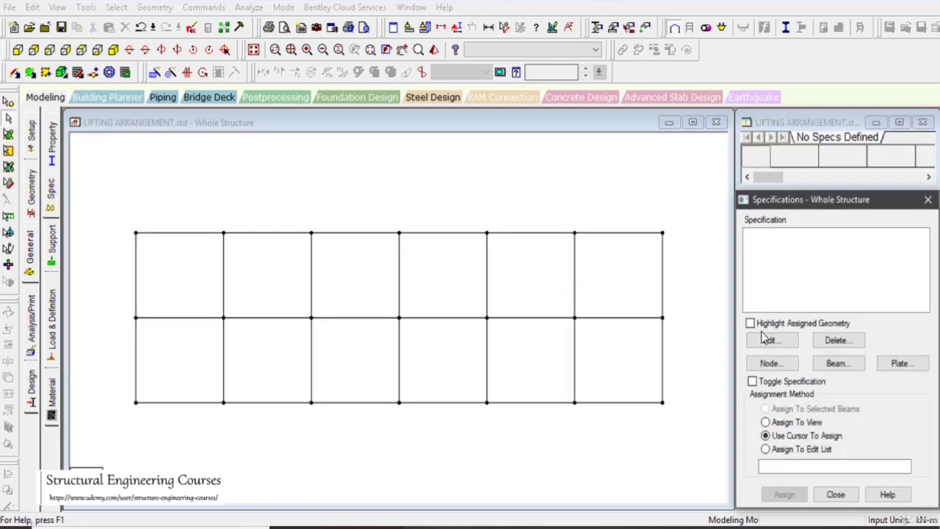
left_click(835, 361)
left_click(777, 426)
left_click(742, 482)
left_click(835, 360)
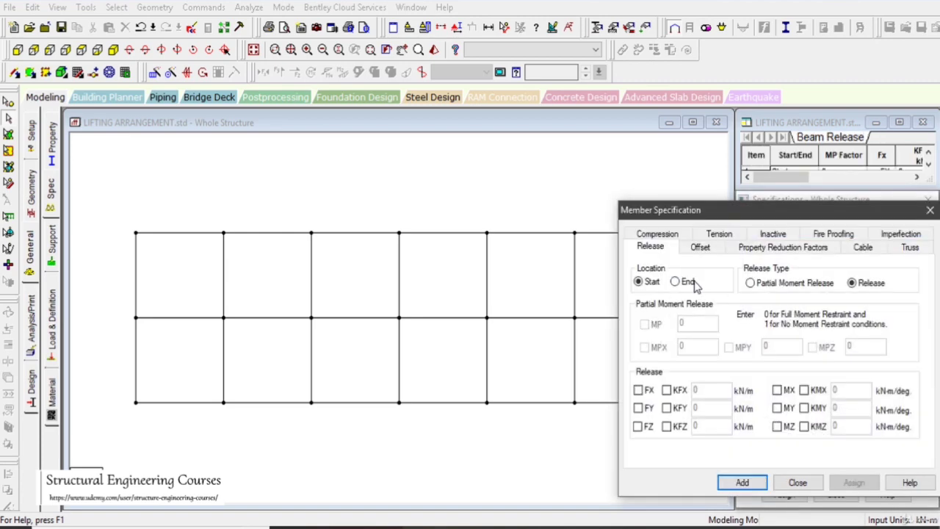
left_click(778, 408)
left_click(777, 426)
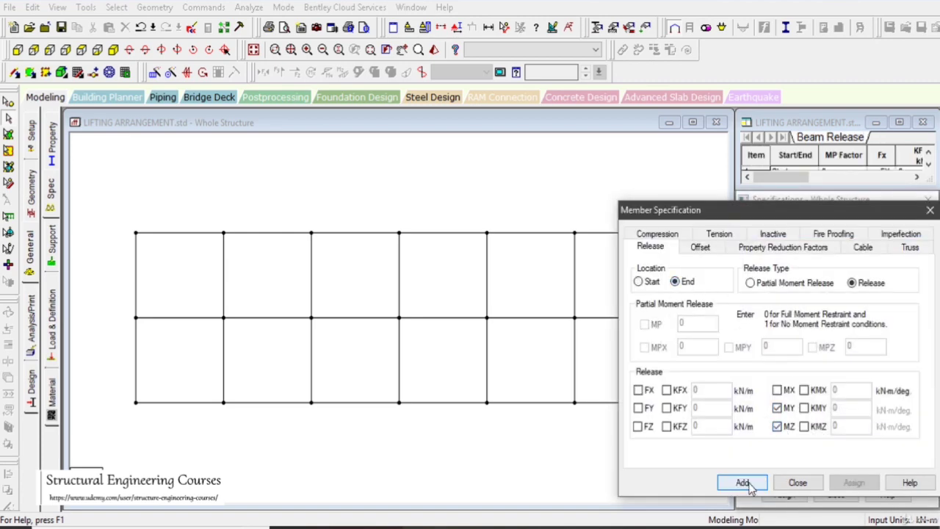
left_click(742, 482)
Step: Assign the END MY MZ and START MY MZ releases to all segments of the five inner cross beams
left_click_drag(169, 264, 620, 303)
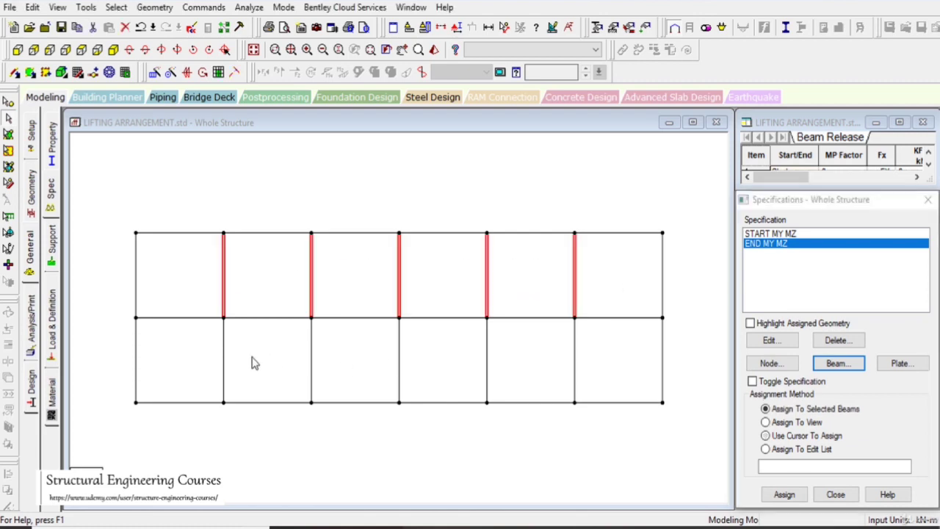
left_click_drag(204, 337, 624, 385)
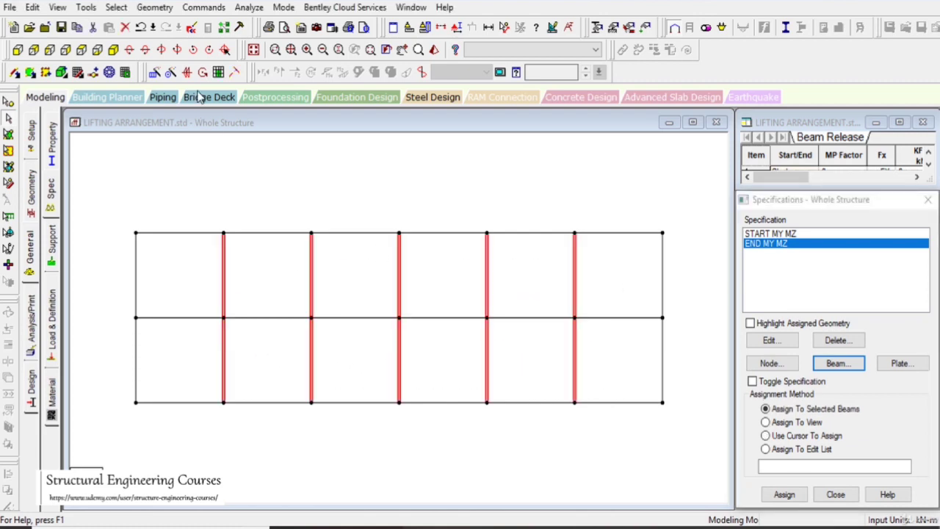
left_click(254, 49)
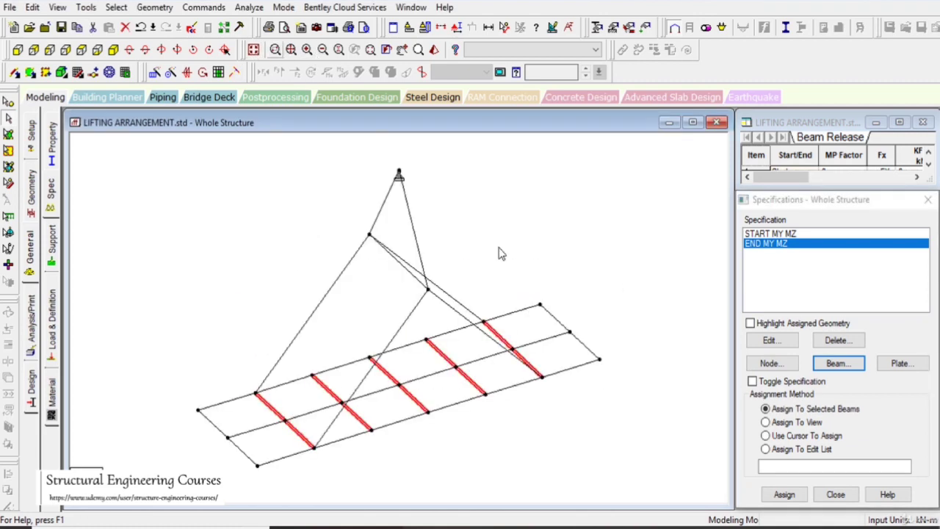
left_click(783, 494)
left_click(781, 388)
left_click(786, 235)
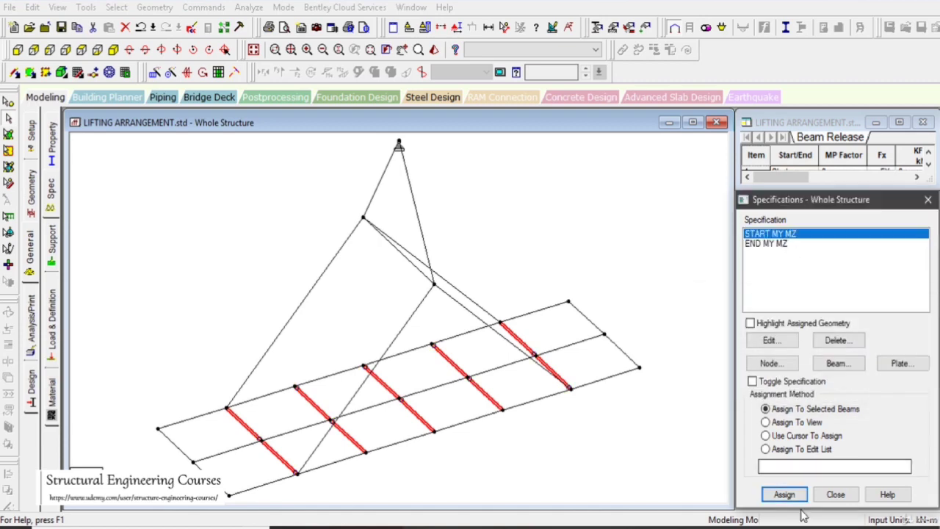
left_click(783, 495)
left_click(783, 389)
middle_click_drag(525, 372, 523, 340)
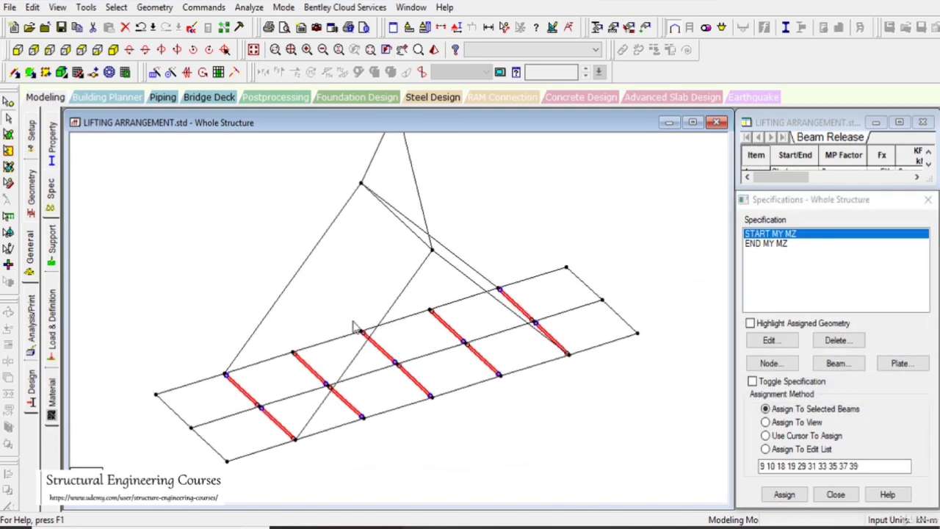
Step: Select all beams of the base frame from the front view and display only the selected beams
left_click(18, 50)
left_click_drag(103, 452, 687, 471)
left_click(57, 8)
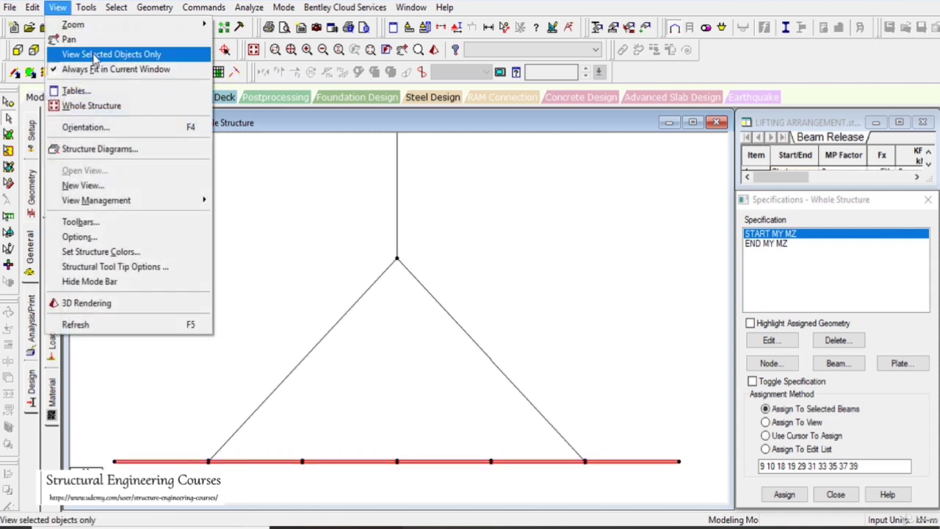
left_click(117, 54)
Step: Create a Floor type group named 1 and associate the selected base frame beams with it
key("ctrl+g")
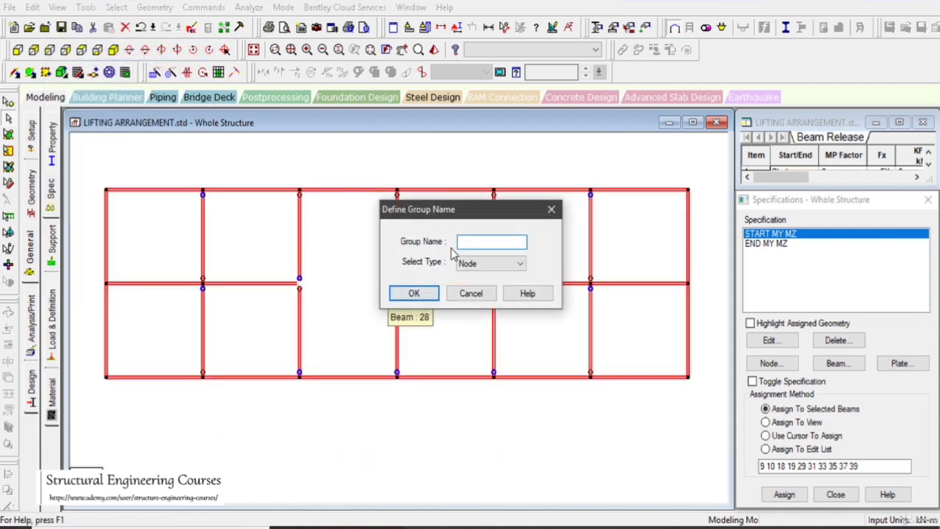
left_click(491, 265)
left_click(488, 309)
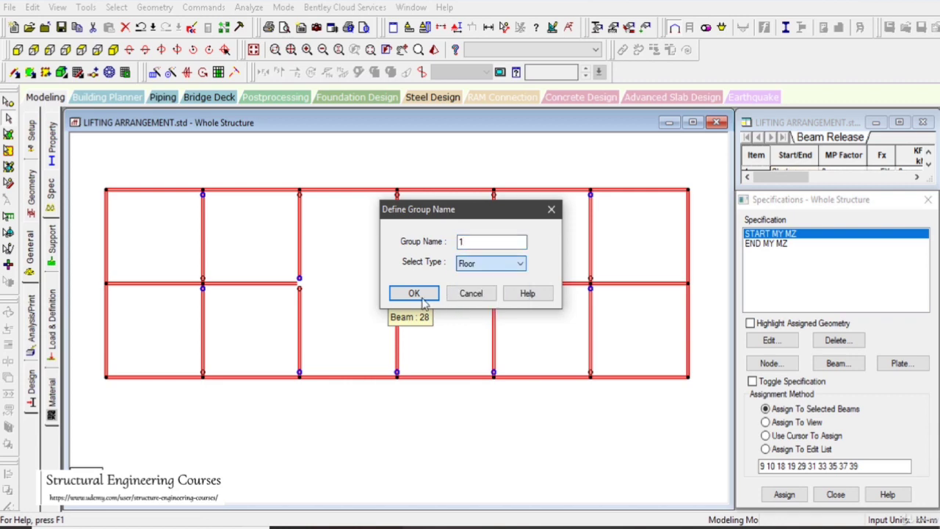
left_click(414, 293)
left_click(130, 380)
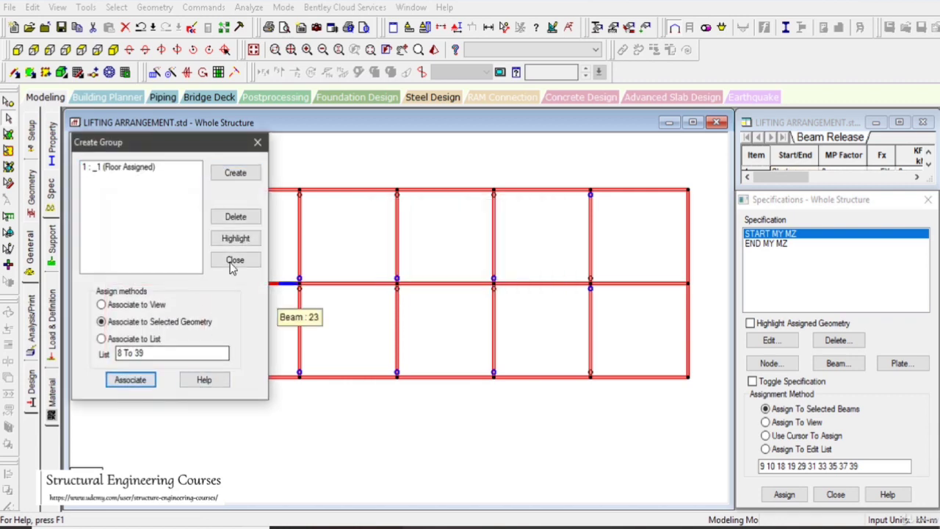
left_click(235, 260)
Step: Add a primary load case of loading type Dead titled DL
left_click(52, 319)
left_click(782, 147)
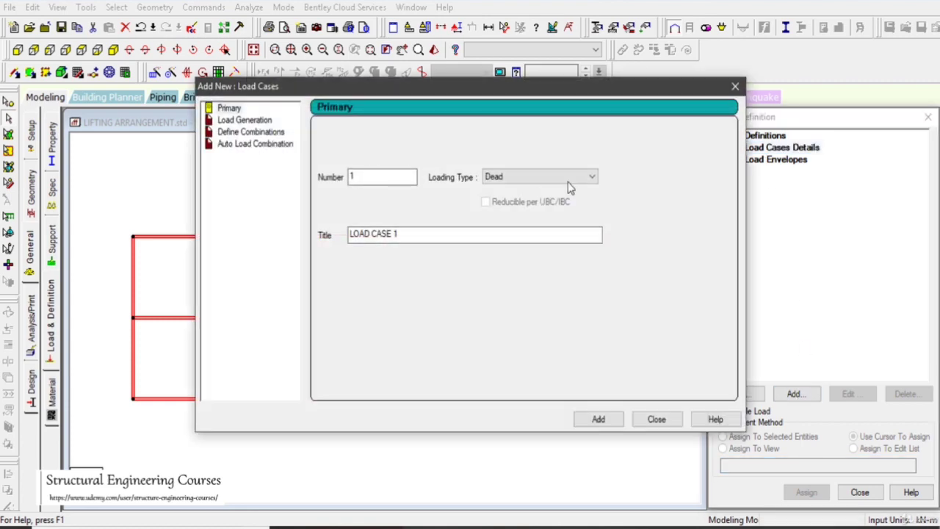
left_click(566, 184)
left_click(566, 185)
left_click_drag(418, 235, 353, 242)
type("DL")
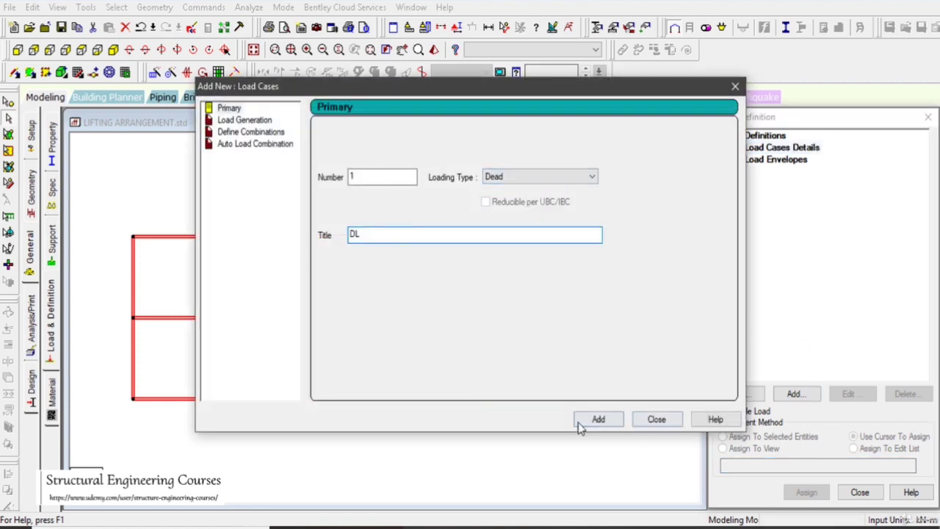
left_click(598, 419)
left_click(661, 478)
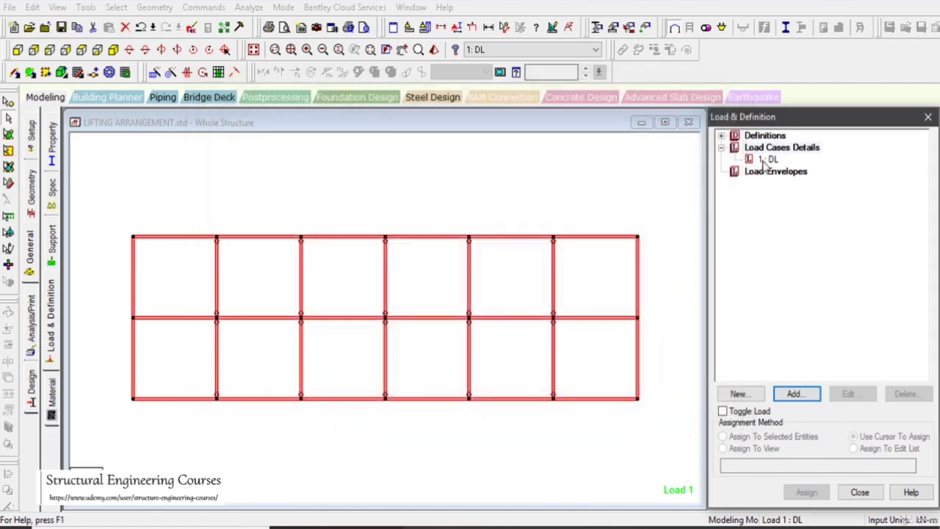
Step: Add a selfweight load in Y with factor -1 to load case DL and assign it to the whole structure
left_click(225, 49)
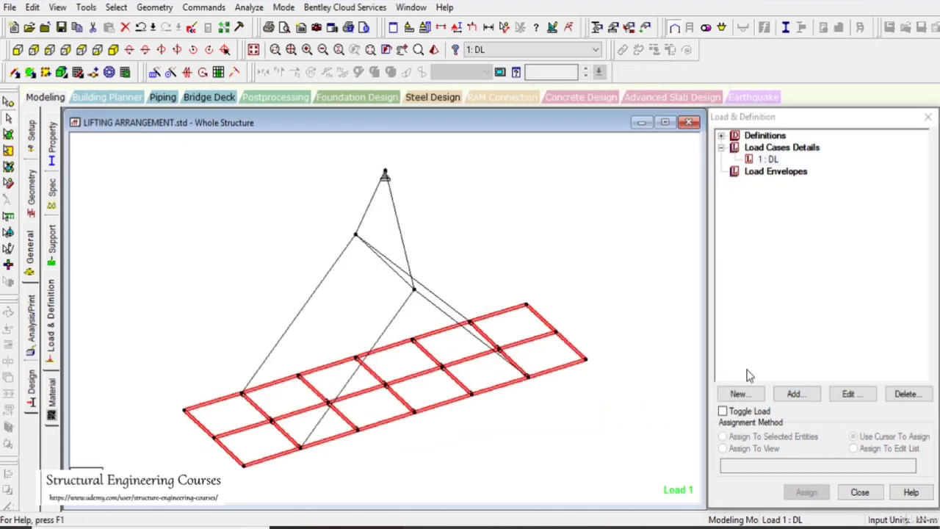
left_click(795, 395)
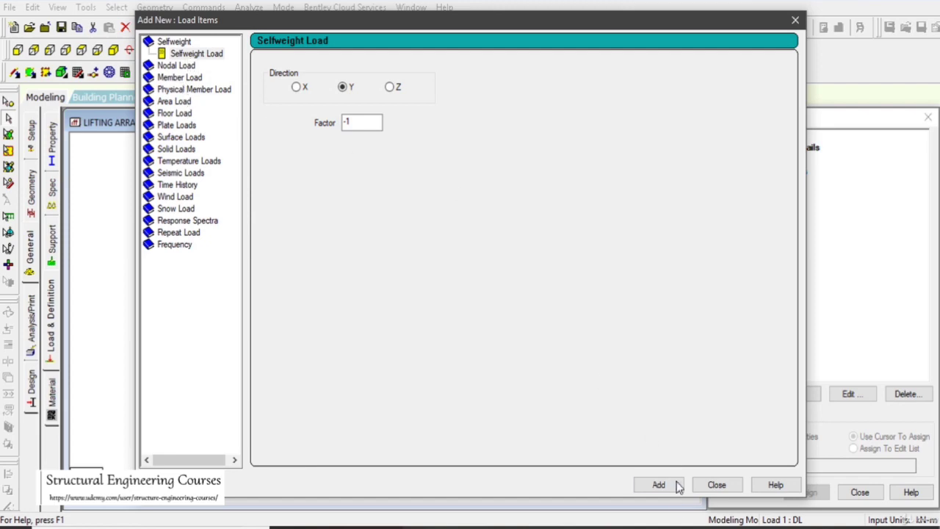
left_click(659, 486)
left_click(716, 485)
left_click(803, 171)
left_click(806, 492)
left_click(780, 344)
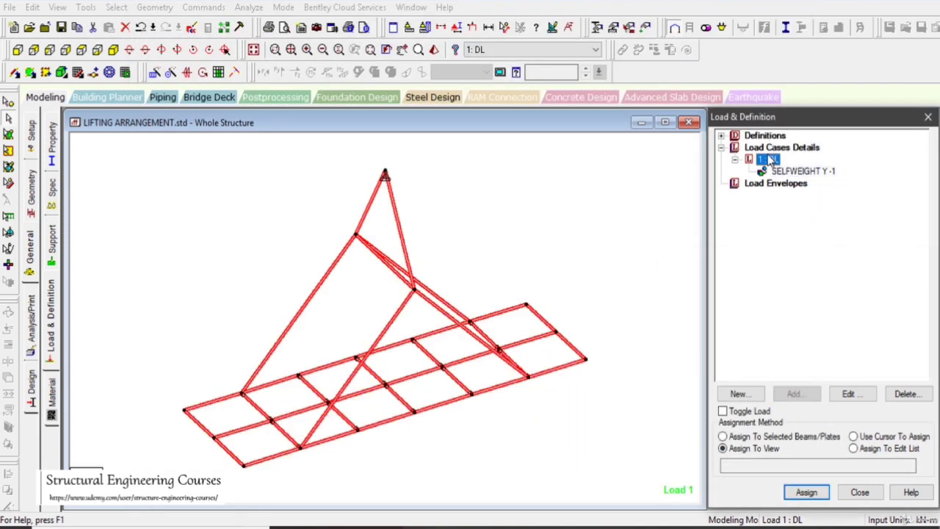
Step: Add a floor load of -5 kN/m2 in Global Y on member group 1 to load case DL
left_click(795, 393)
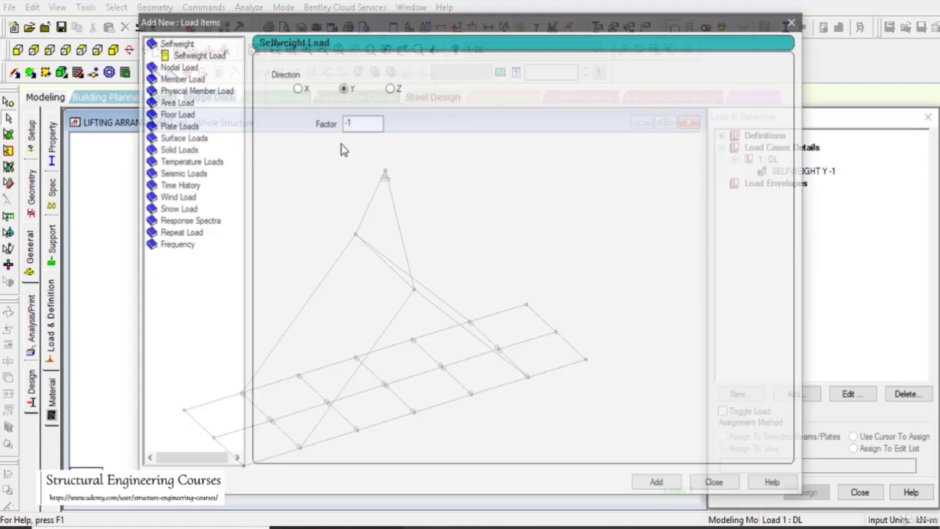
left_click(190, 114)
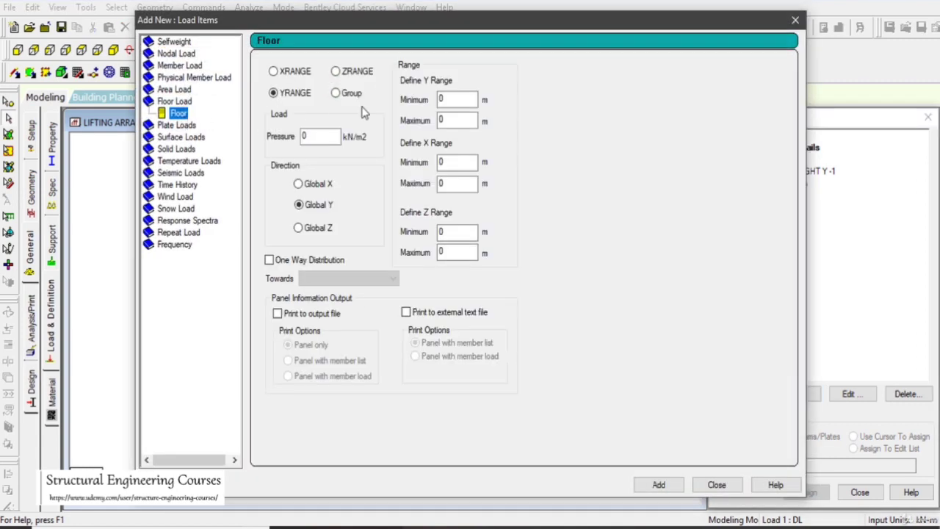
left_click(336, 94)
left_click_drag(327, 136, 296, 141)
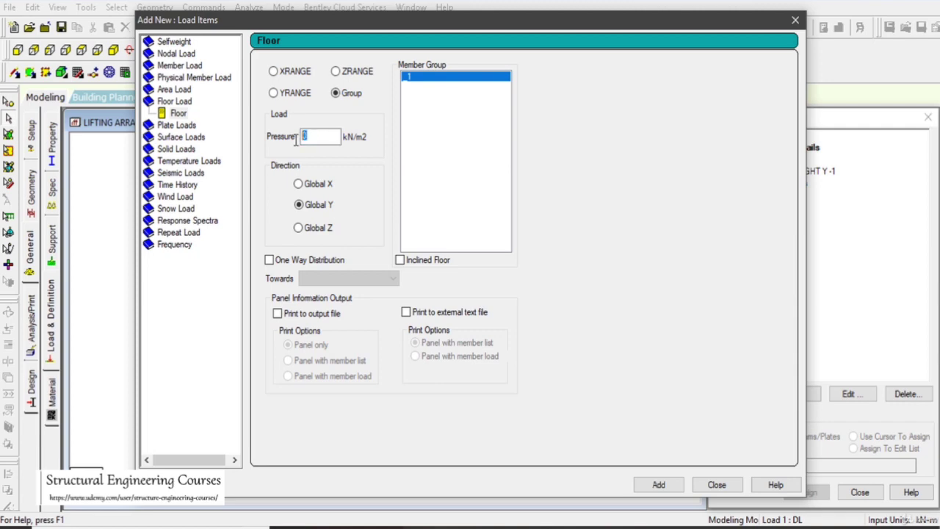
type("1")
type("-5")
left_click(659, 484)
left_click(716, 485)
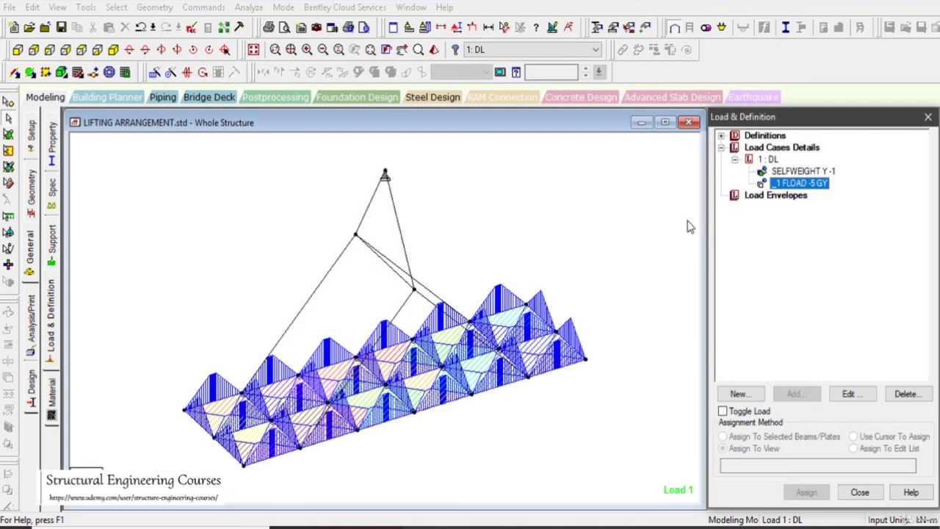
middle_click_drag(576, 279, 578, 255)
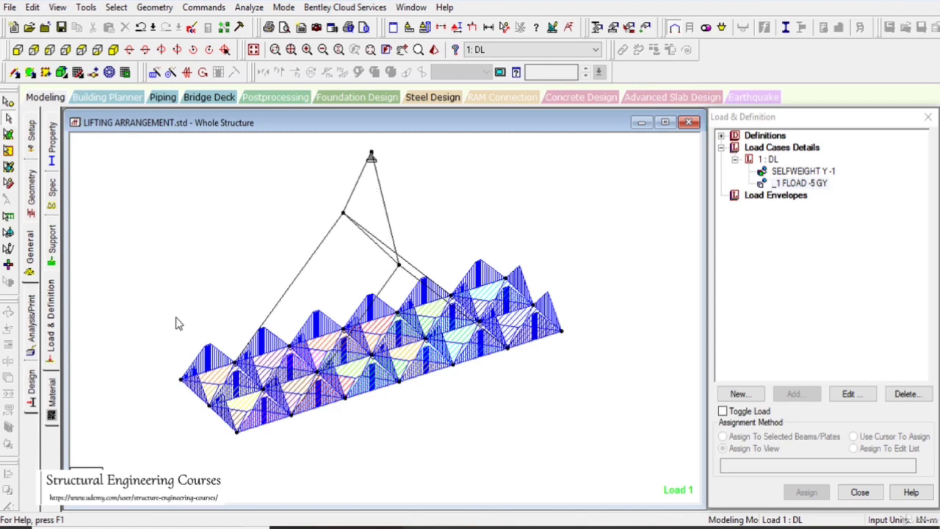
Step: Create a cable member specification with an initial tension of 100 kN
left_click(56, 245)
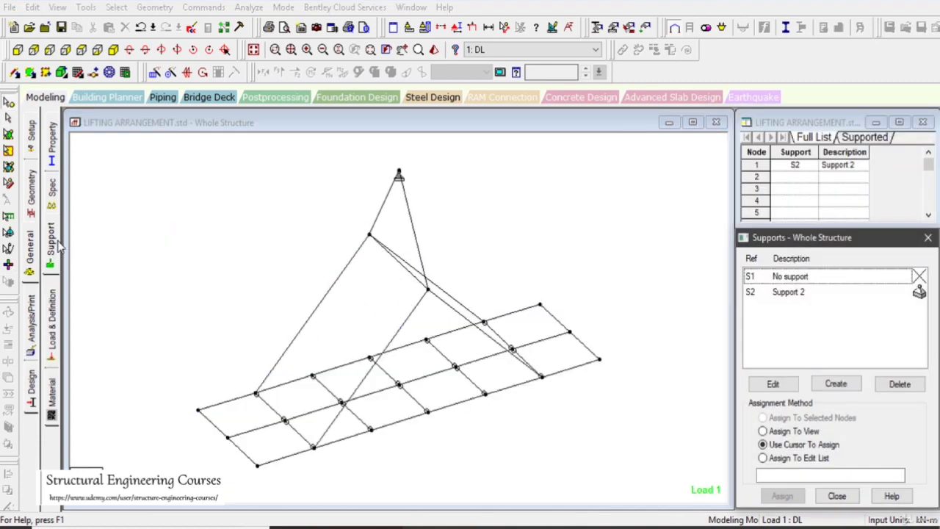
left_click(53, 186)
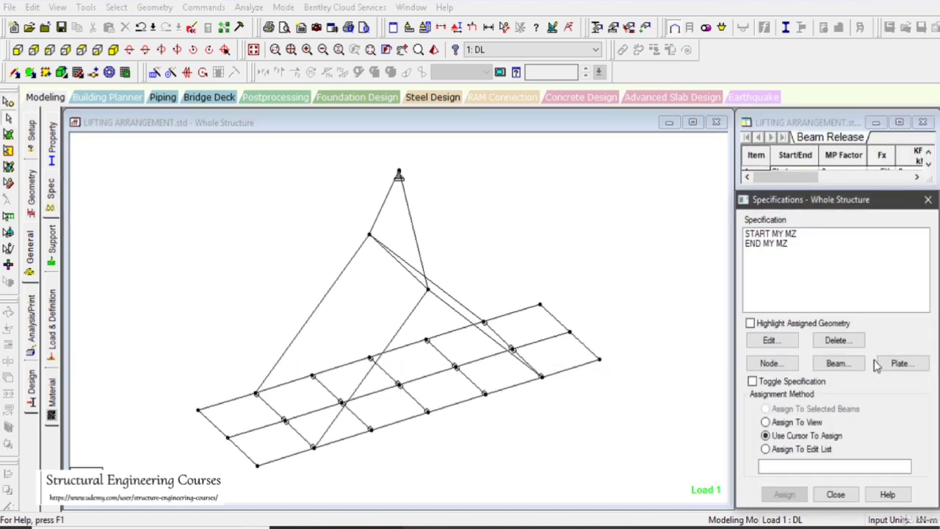
left_click(837, 363)
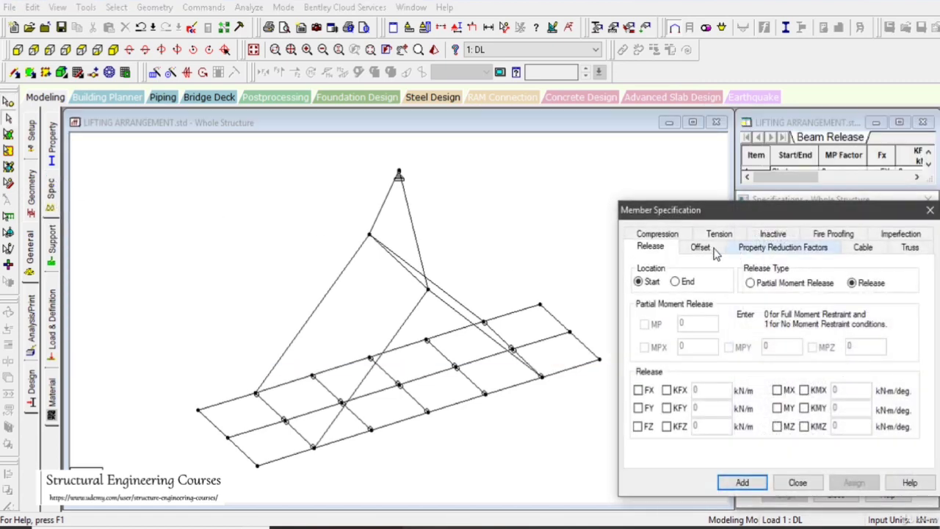
left_click(872, 249)
double_click(744, 273)
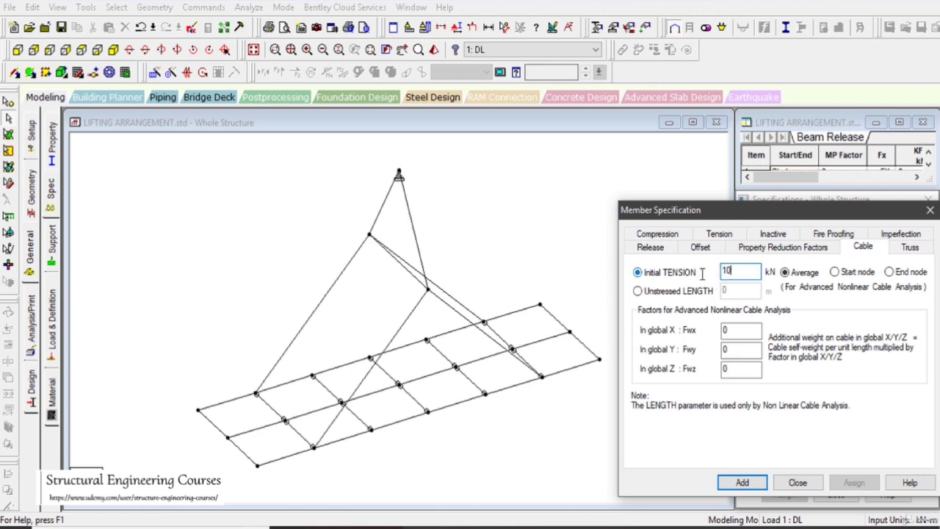
left_click(743, 482)
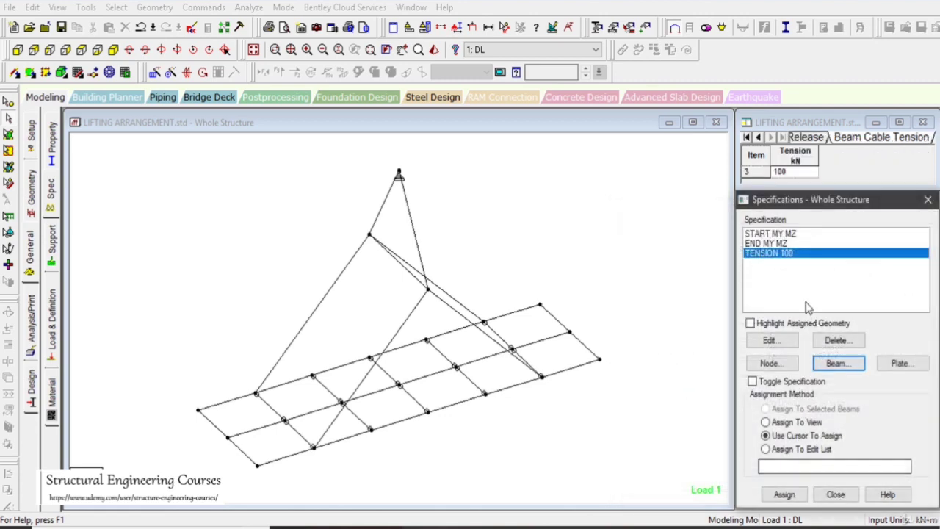
Step: Assign the TENSION 100 cable specification to the six sling members, leaving out the spreader and base frame
left_click(17, 49)
left_click_drag(370, 217, 441, 251)
left_click(113, 49)
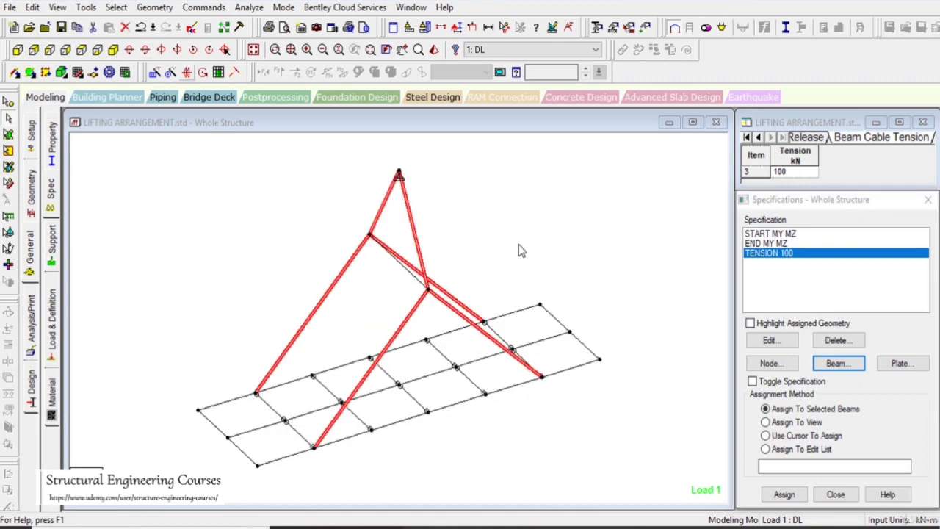
left_click(783, 495)
left_click(844, 387)
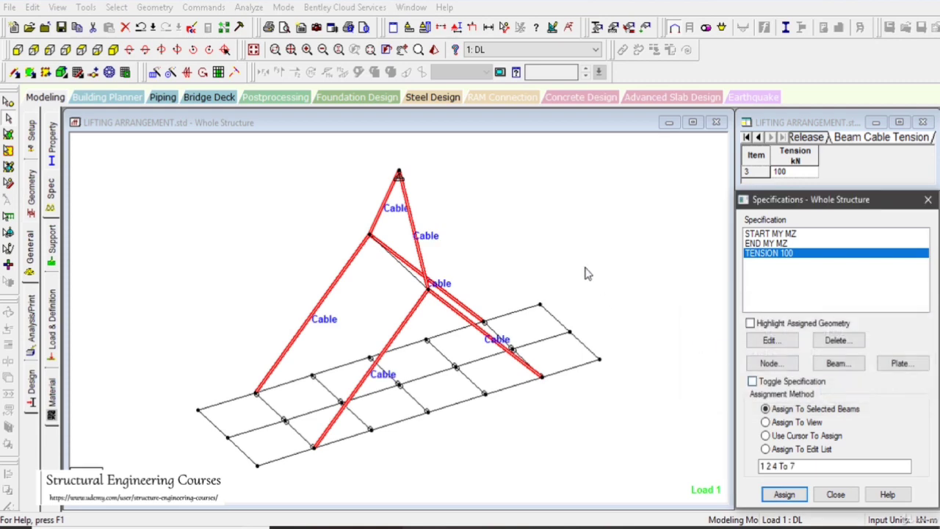
left_click(769, 243)
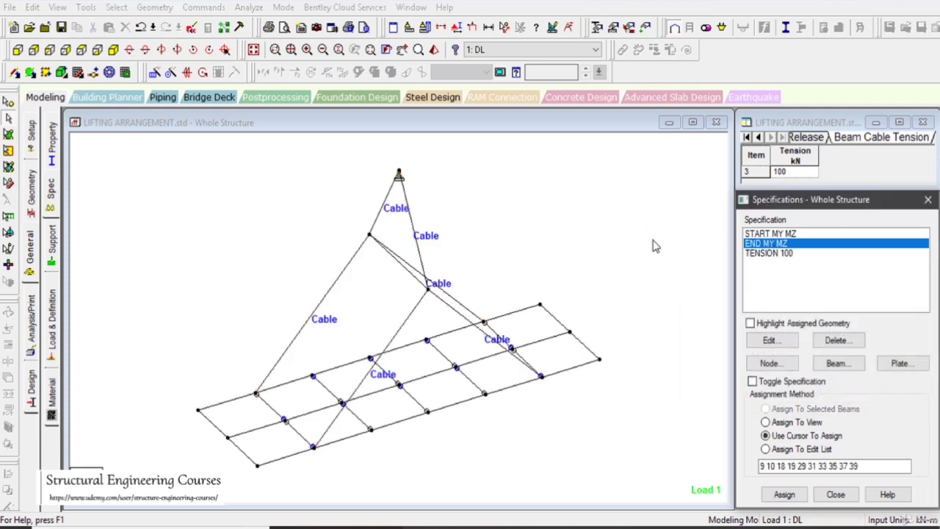
Step: Add the British section UB254X102X22 in steel to the section properties
left_click(51, 157)
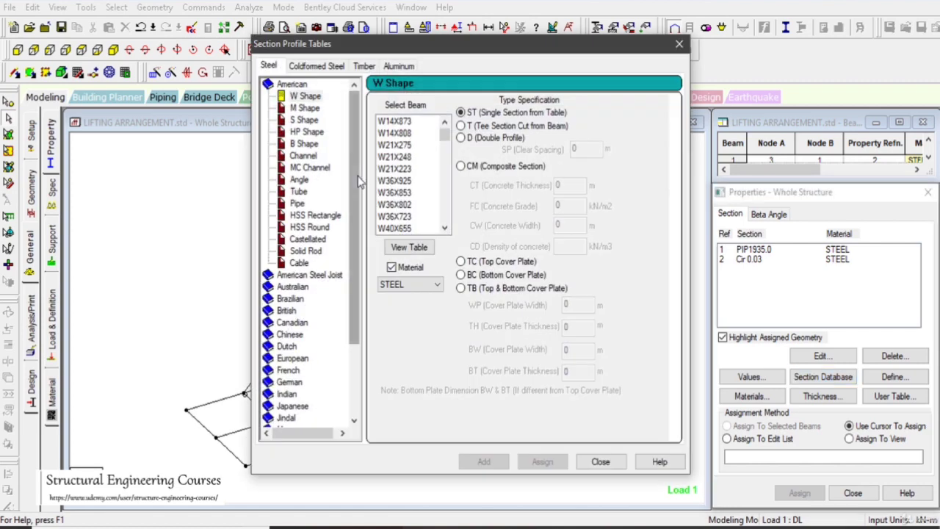
scroll(294, 261, "down", 3)
left_click(287, 215)
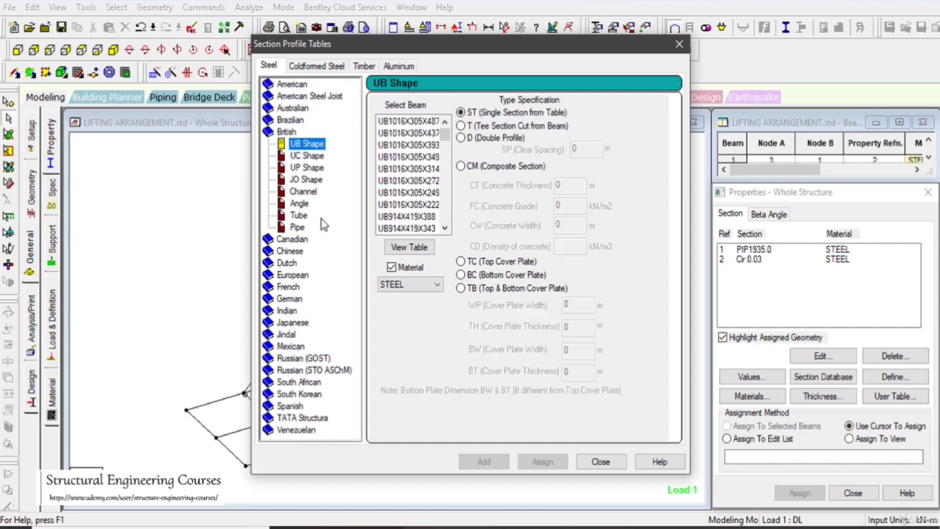
left_click_drag(445, 132, 445, 215)
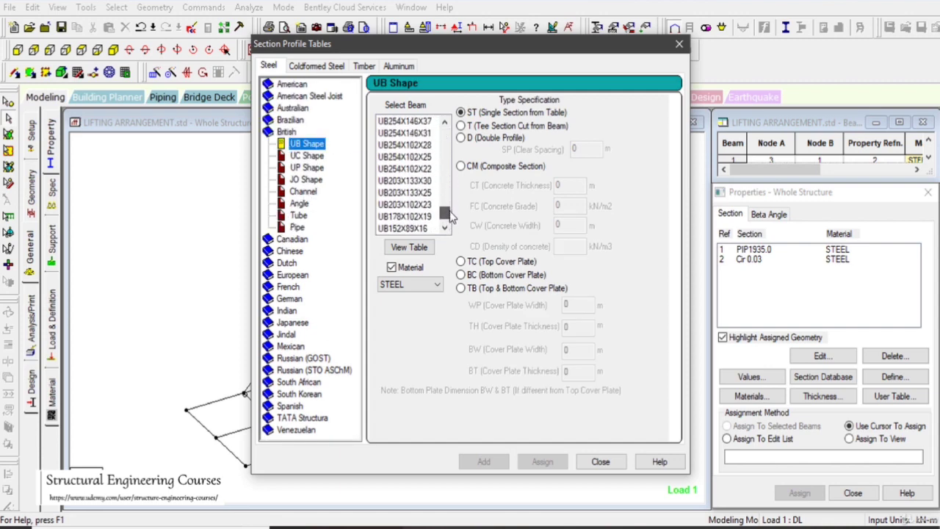
left_click(404, 168)
left_click(483, 461)
left_click(600, 461)
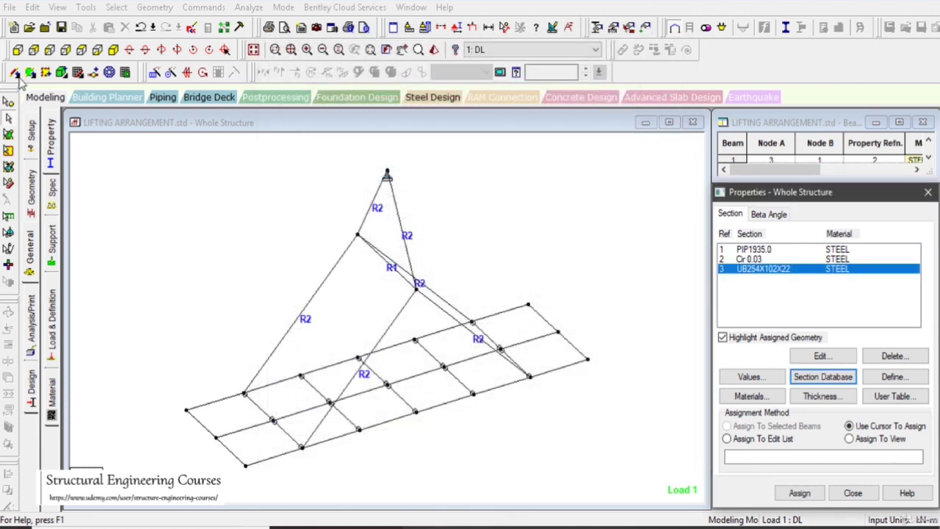
Step: Assign UB254X102X22 to all beams of the base frame, selecting them in the front view
left_click_drag(136, 456, 701, 504)
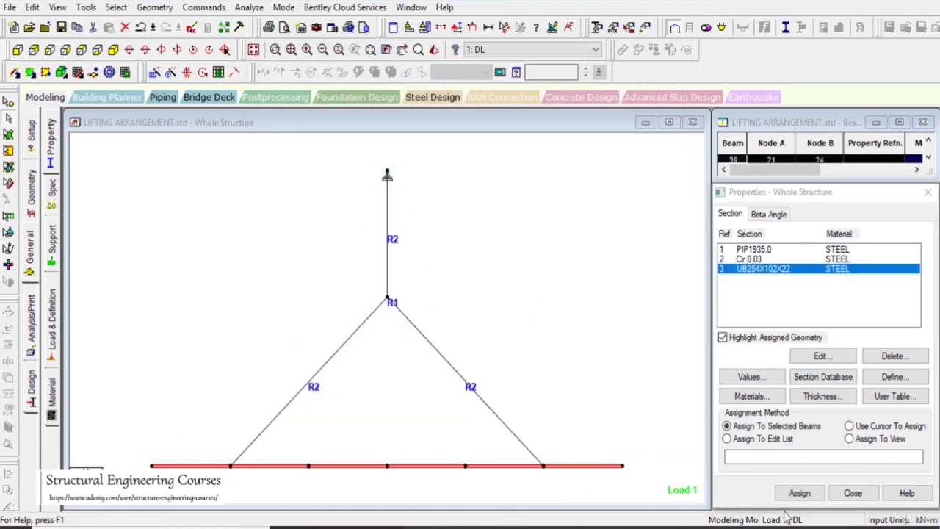
left_click(799, 492)
left_click(839, 387)
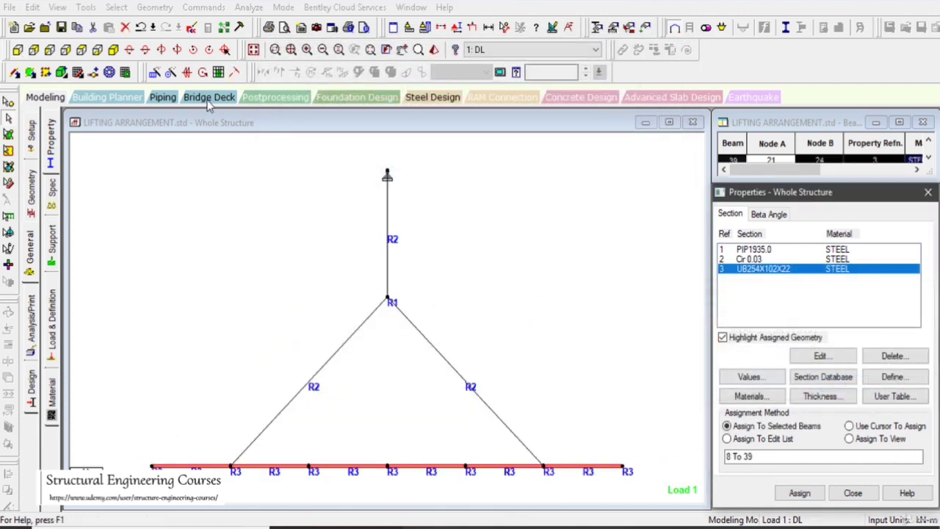
left_click(113, 49)
left_click(608, 246)
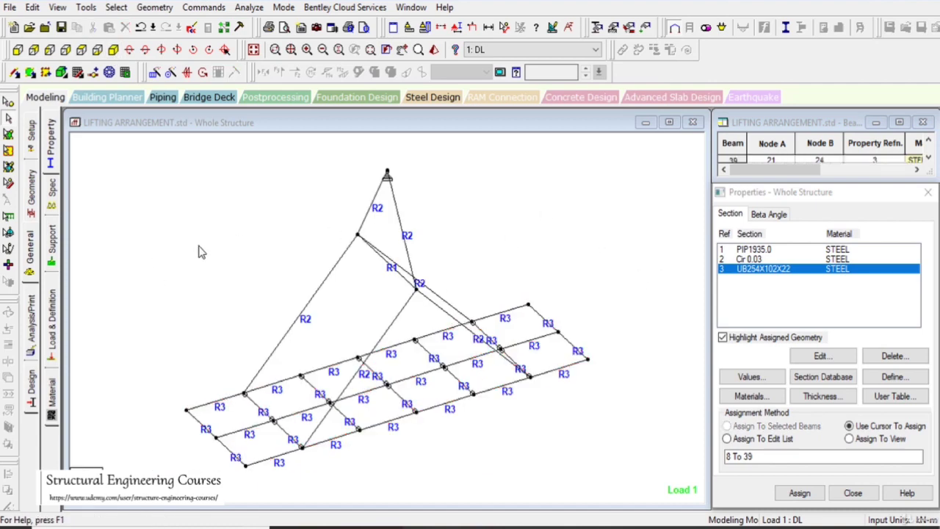
Step: Check the whole structure for entities with a missing property
left_click(114, 10)
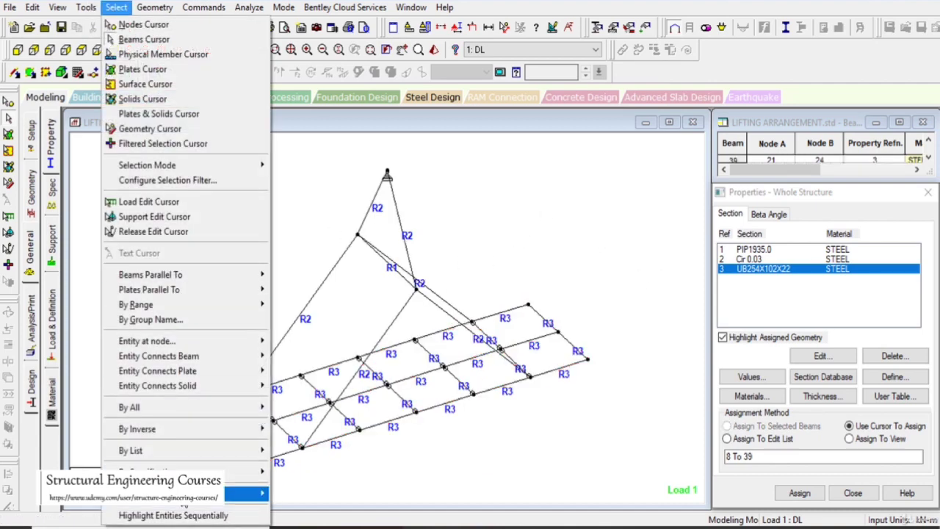
mouse_move(250, 494)
left_click(316, 434)
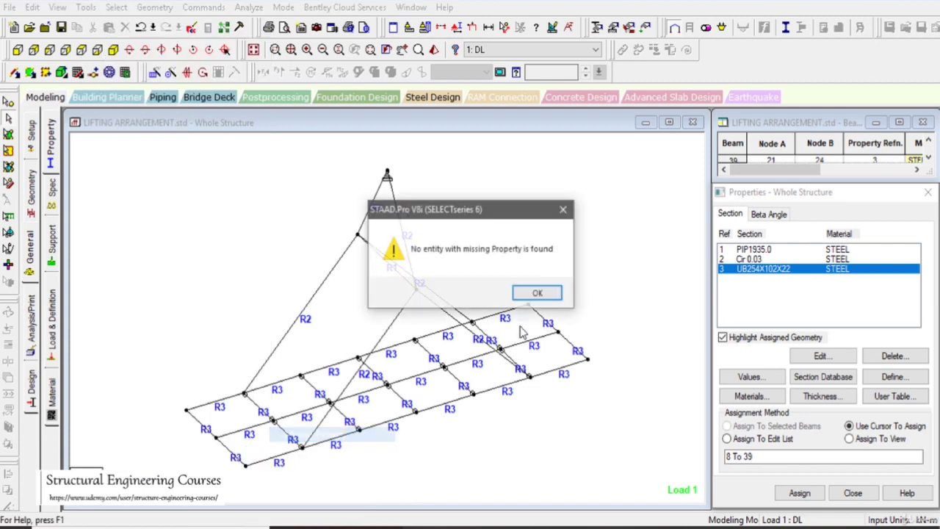
left_click(539, 292)
left_click(54, 197)
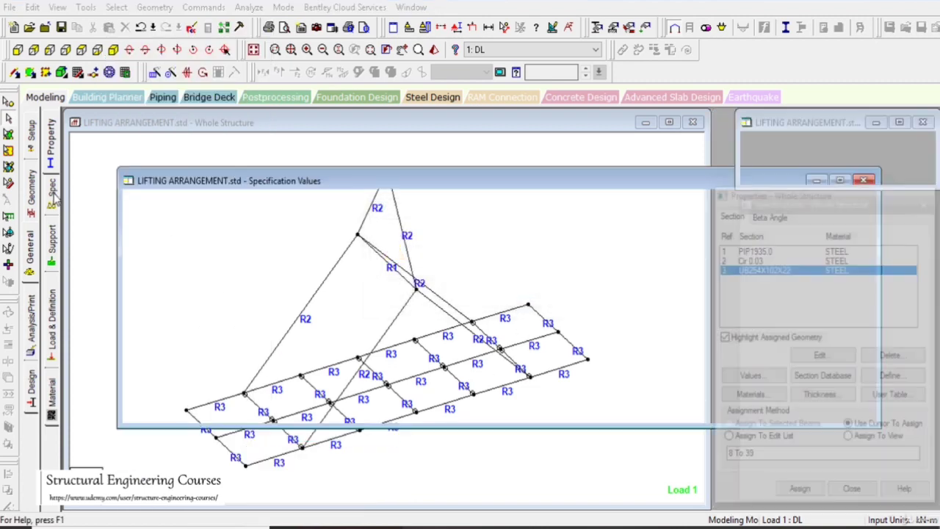
left_click(54, 253)
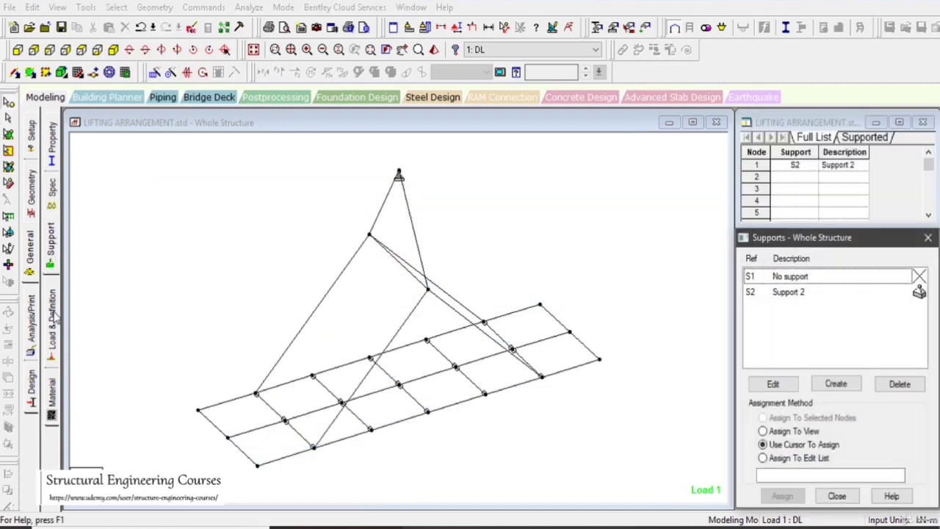
left_click(55, 317)
Step: Try to add an advanced cable analysis command with 150 steps, 150 equilibrium iterations and an equilibrium tolerance of 0.0005
left_click(32, 340)
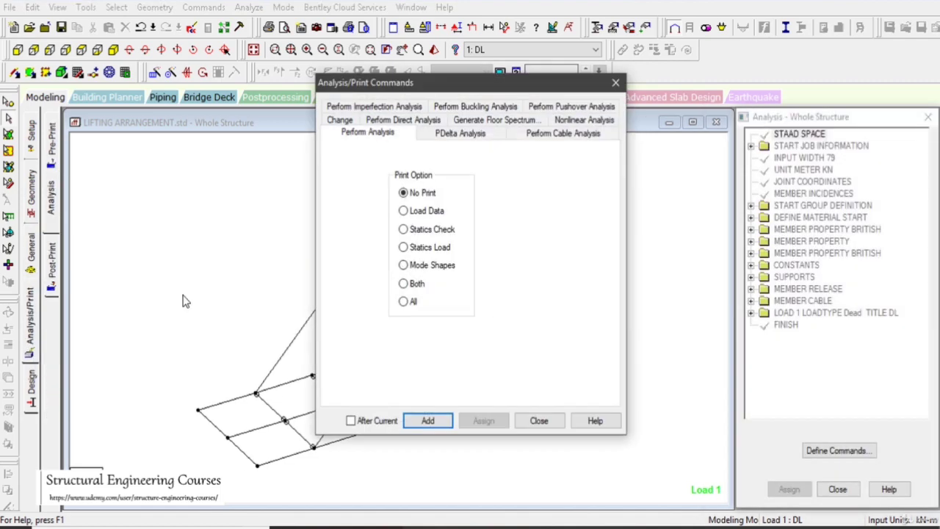
left_click(562, 133)
left_click(371, 182)
left_click(417, 244)
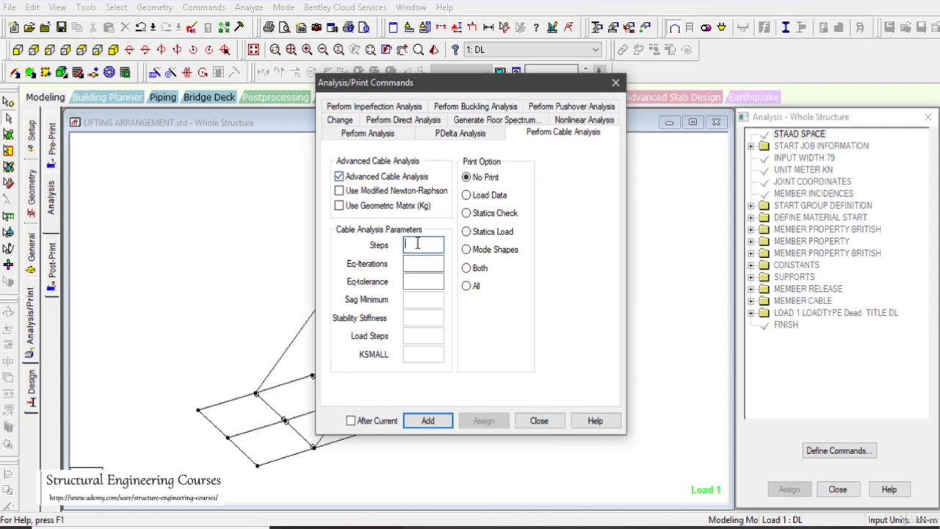
left_click(420, 263)
left_click(423, 281)
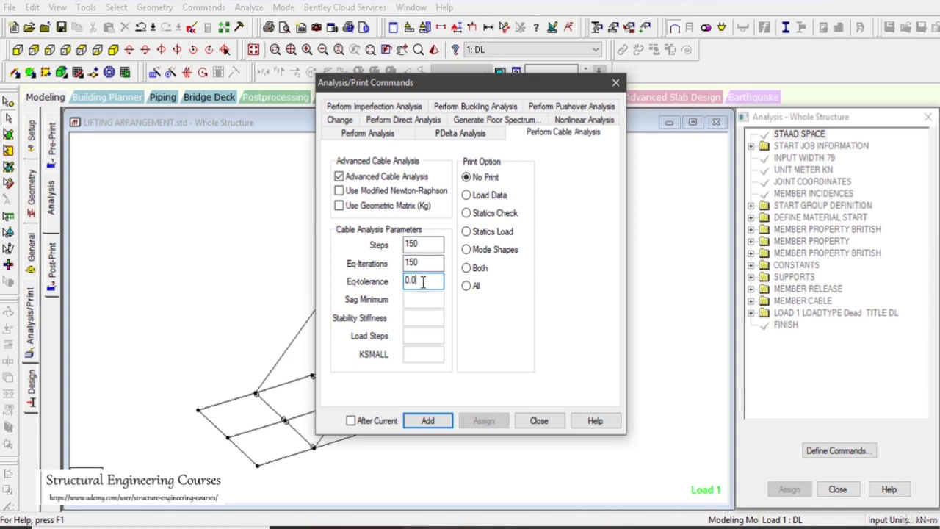
left_click(429, 421)
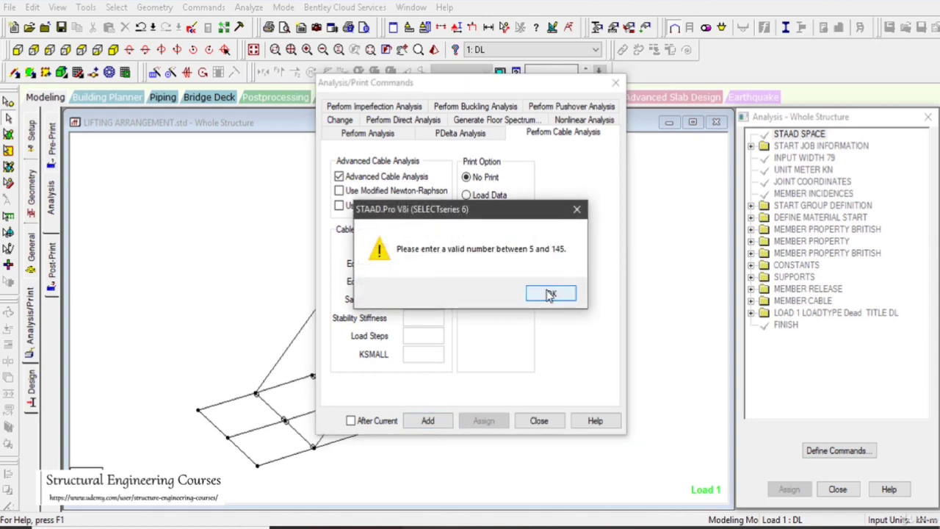
Step: Set the cable analysis steps to 145 and add the Perform Cable Analysis command
left_click(548, 294)
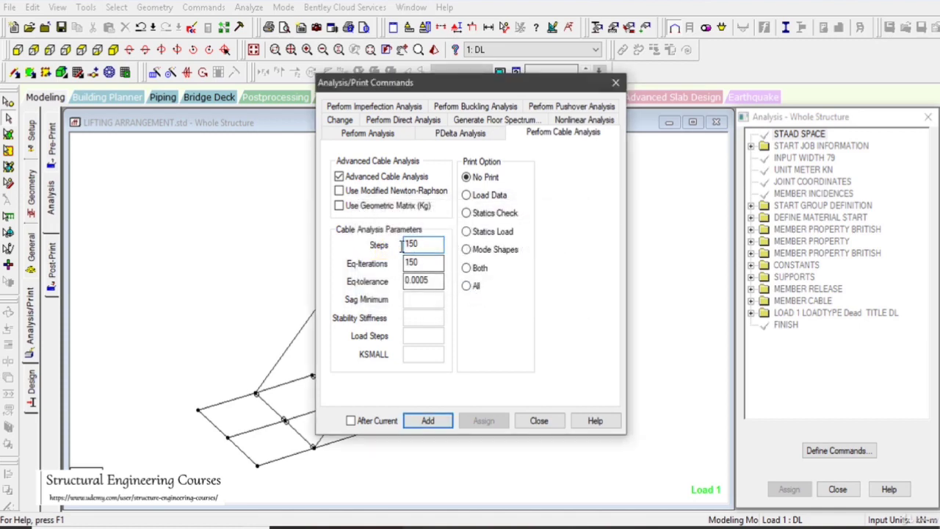
type("145")
left_click(428, 421)
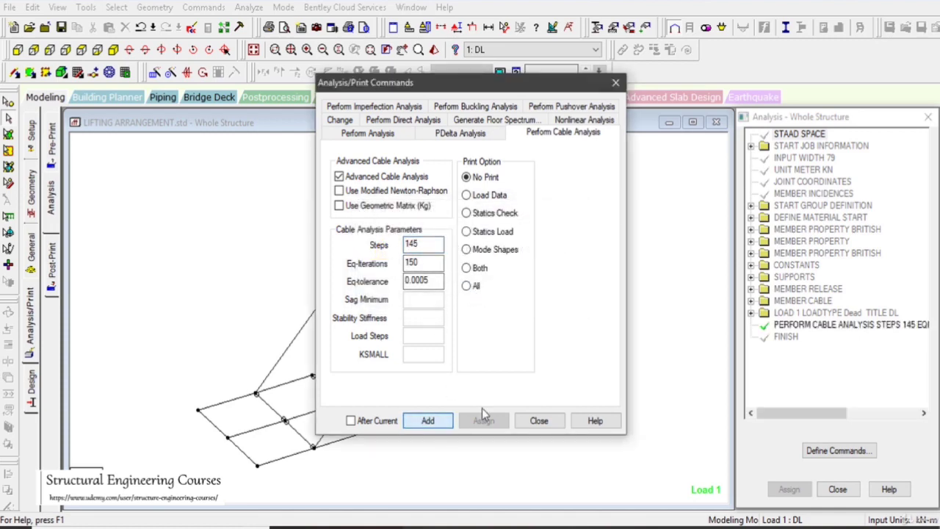
left_click(539, 421)
left_click(814, 327)
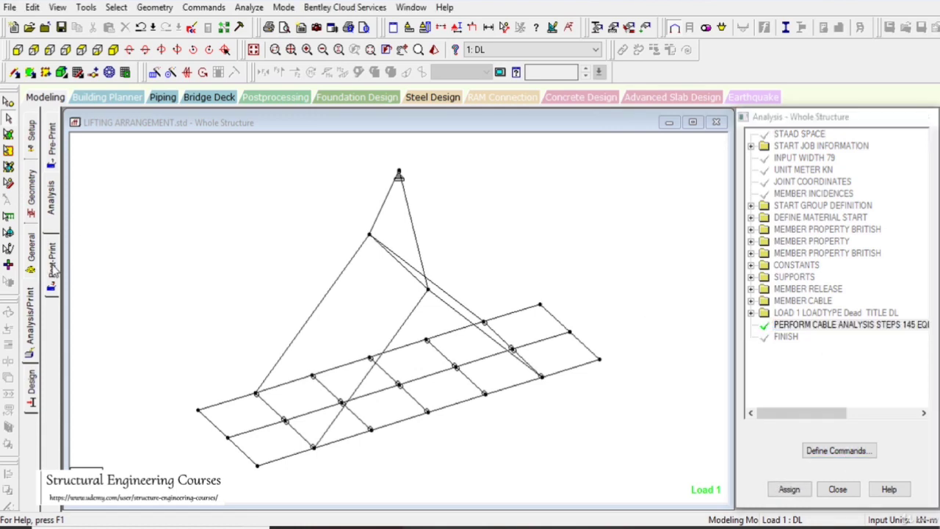
Step: Add a Cable Sag post-analysis print command following the Perform Cable Analysis command
left_click(52, 268)
scroll(923, 229, "down", 1)
left_click(845, 277)
left_click(837, 361)
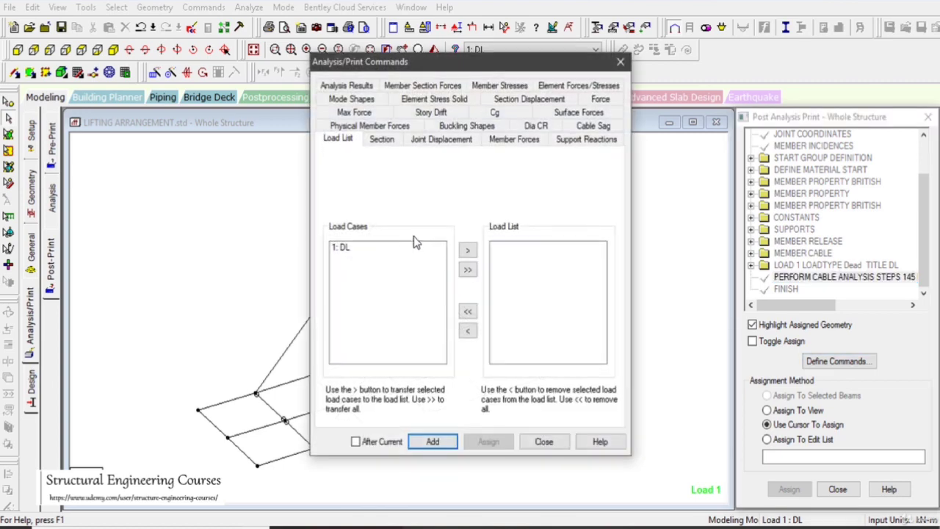
left_click(598, 126)
left_click(453, 439)
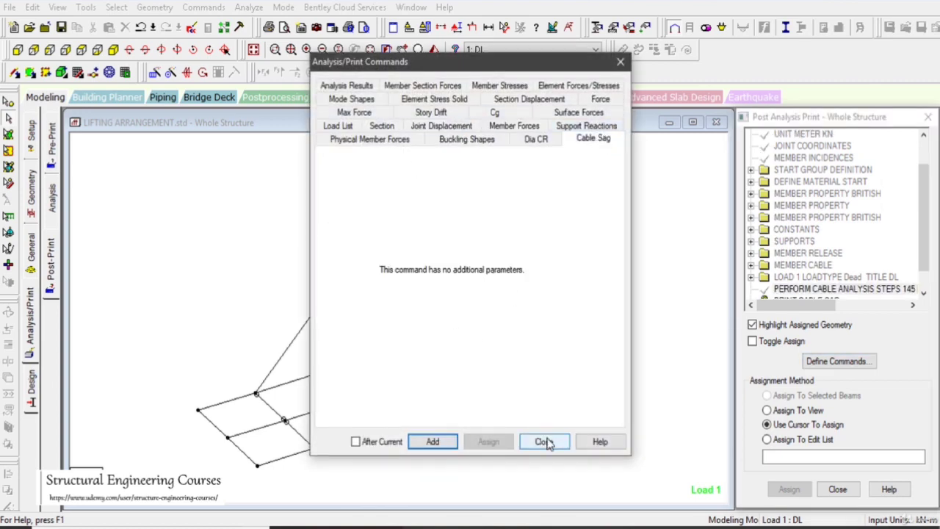
left_click(544, 441)
Step: Assign the Print Cable Sag command to the upper and lower cable slings, beams 1, 2 and 4 to 7
scroll(838, 279, "down", 1)
left_click(812, 280)
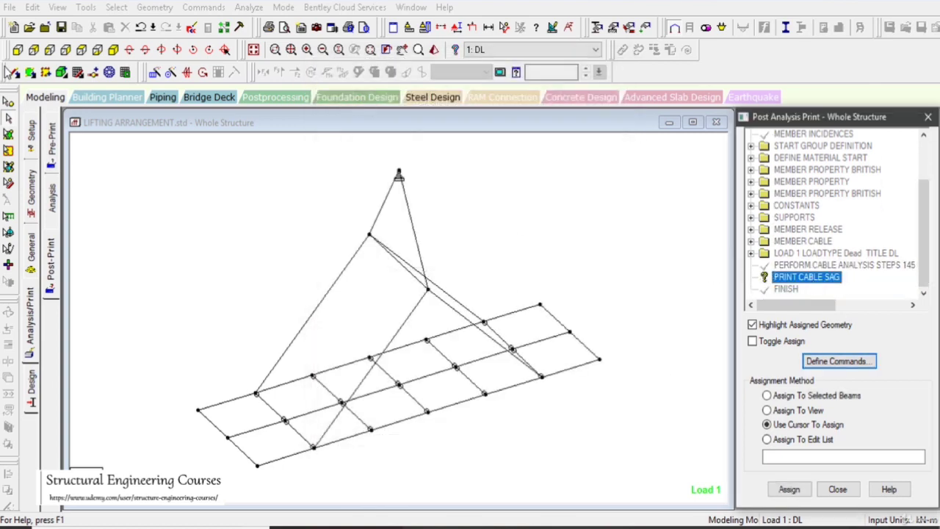
left_click(18, 49)
left_click(395, 213)
left_click_drag(268, 354, 681, 406)
left_click(789, 489)
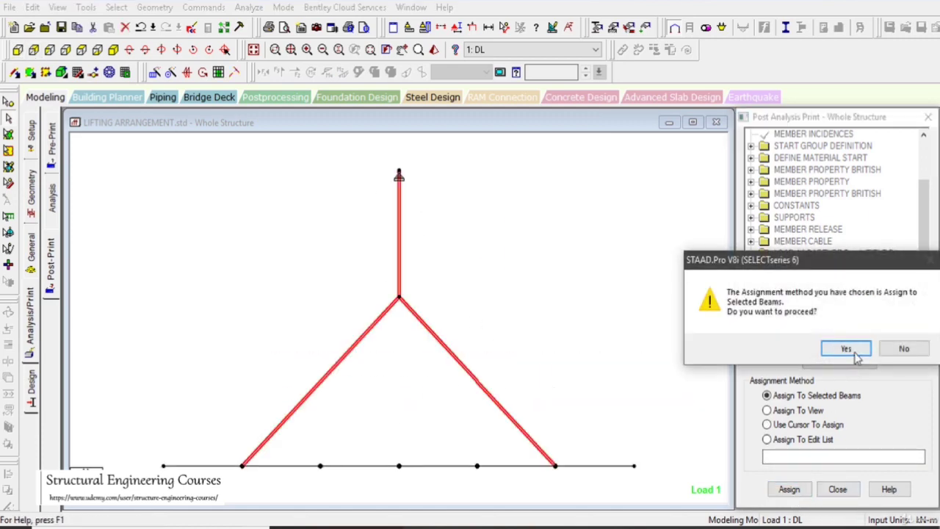
left_click(845, 346)
left_click(254, 49)
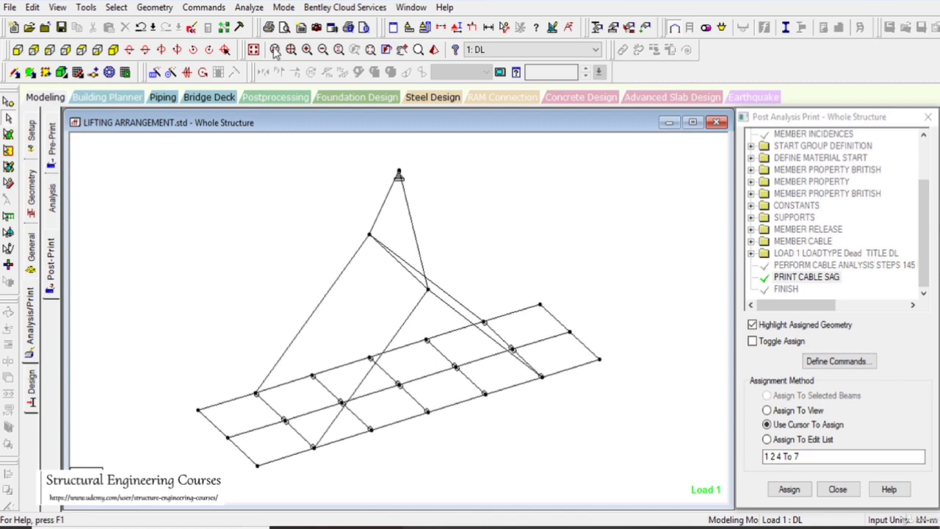
Step: Run the STAAD analysis of the lifting arrangement and open its output file
left_click(249, 7)
left_click(257, 27)
key("Return")
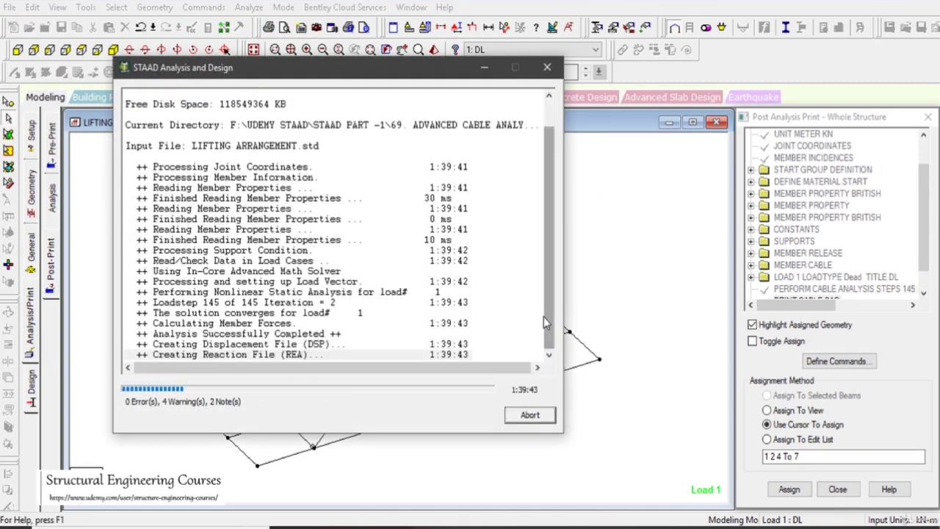
key("Return")
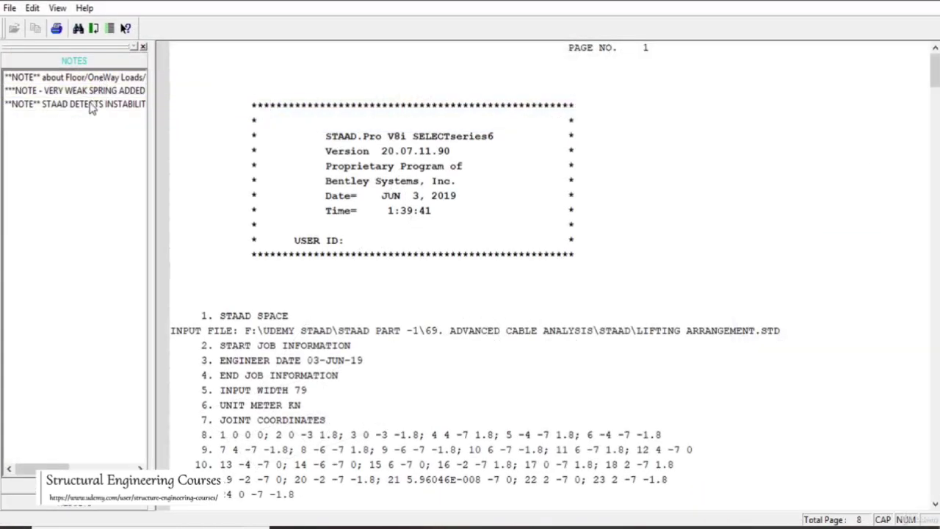
Step: Check the instability note and the member cable sag results in the analysis output, and return to the model
left_click(93, 105)
left_click(94, 494)
left_click(94, 510)
left_click(69, 112)
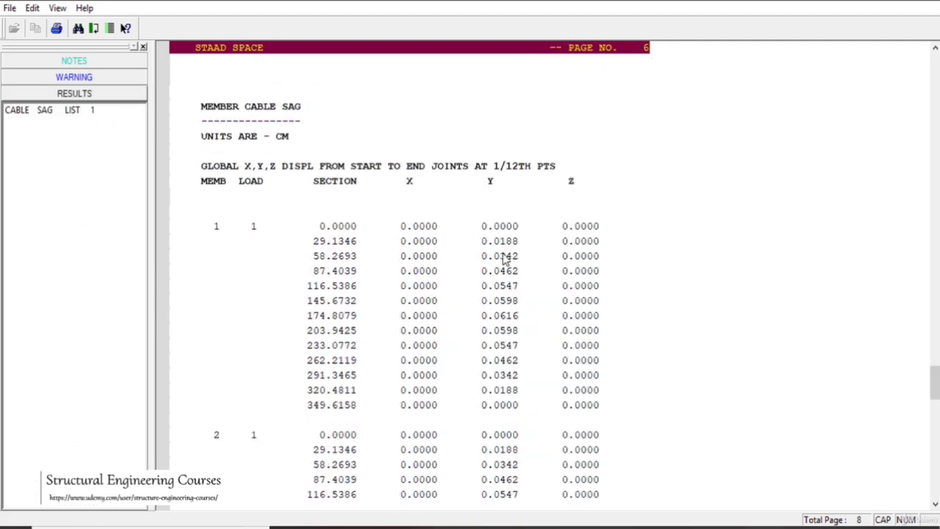
left_click(573, 257)
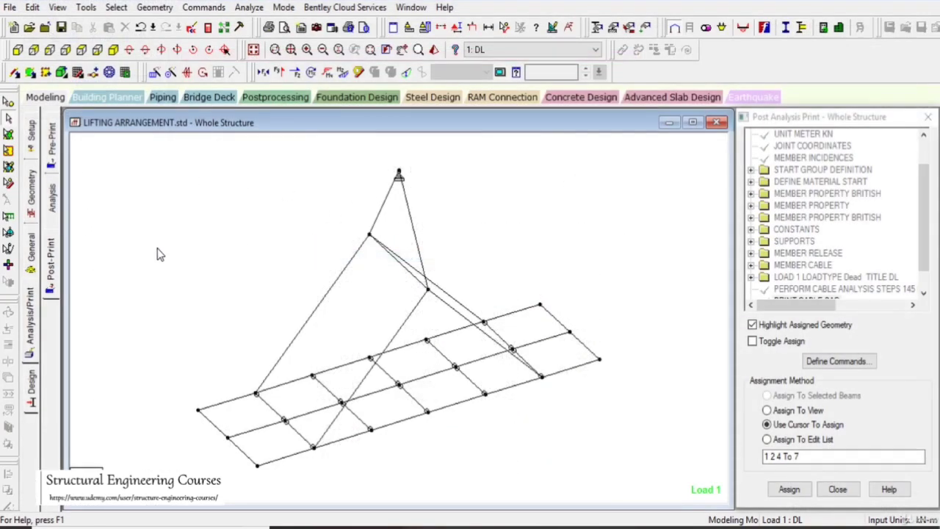
Step: Enter postprocessing with load case 1 DL and bring up the beam force graphs
left_click(277, 100)
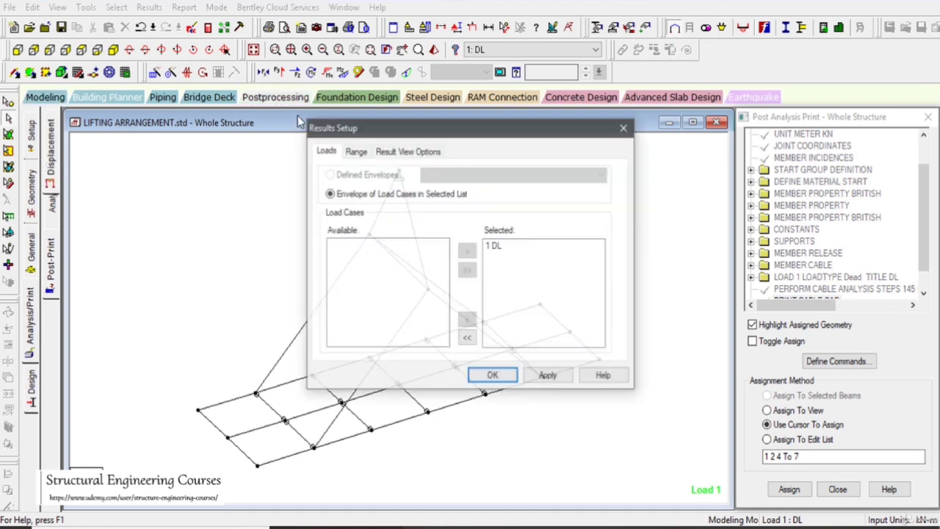
key("Return")
left_click(31, 193)
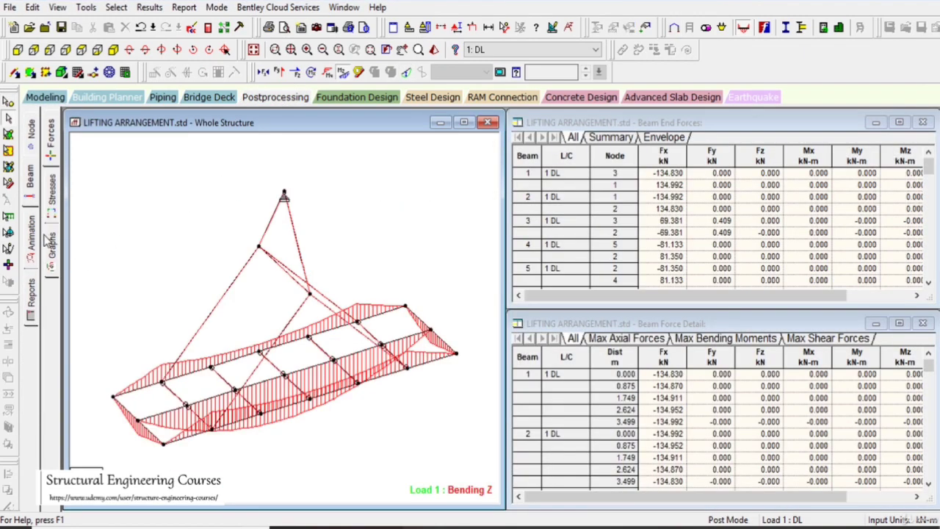
left_click(52, 250)
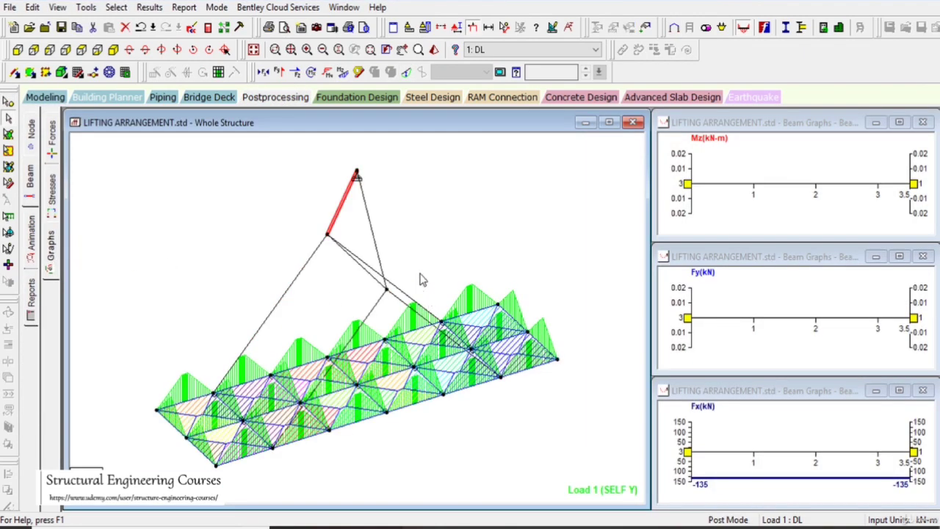
Step: Examine the Mz, Fy and Fx graphs of the upper and lower sling cables one after another
left_click(376, 237)
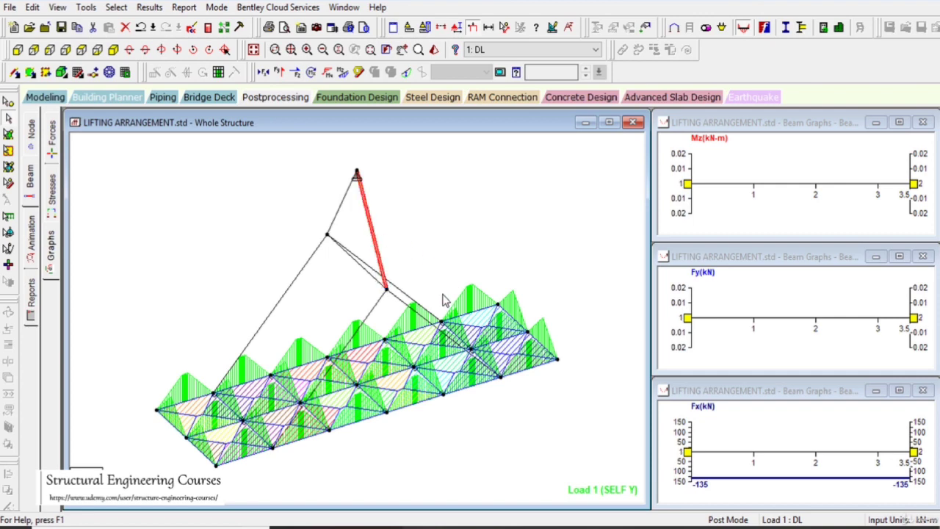
left_click(340, 208)
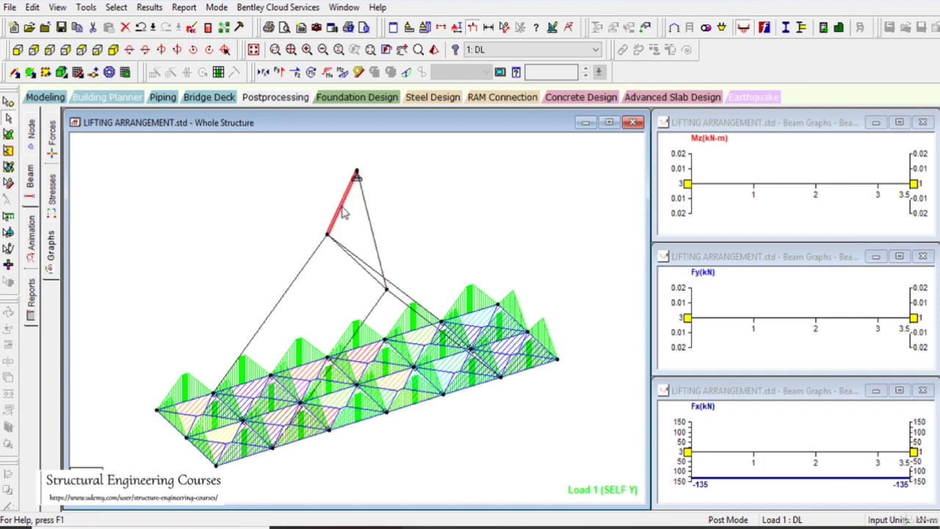
left_click(371, 231)
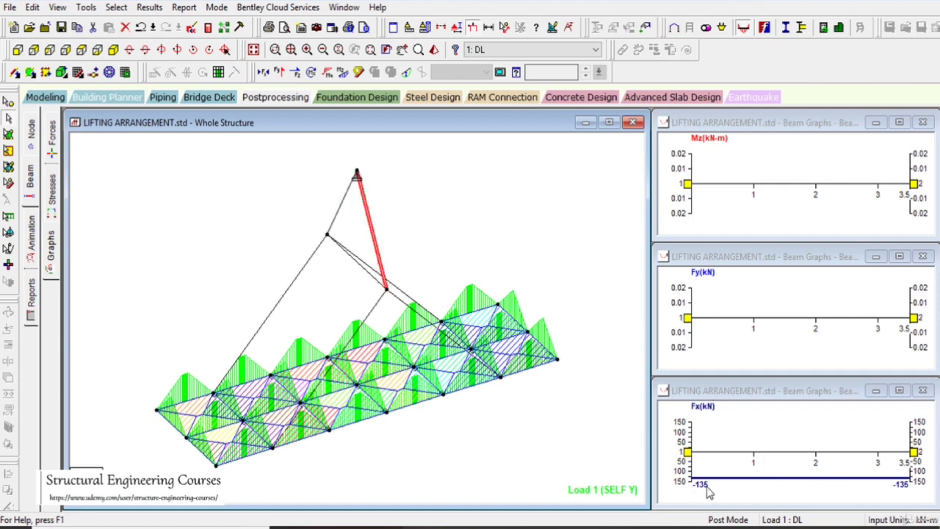
left_click(375, 307)
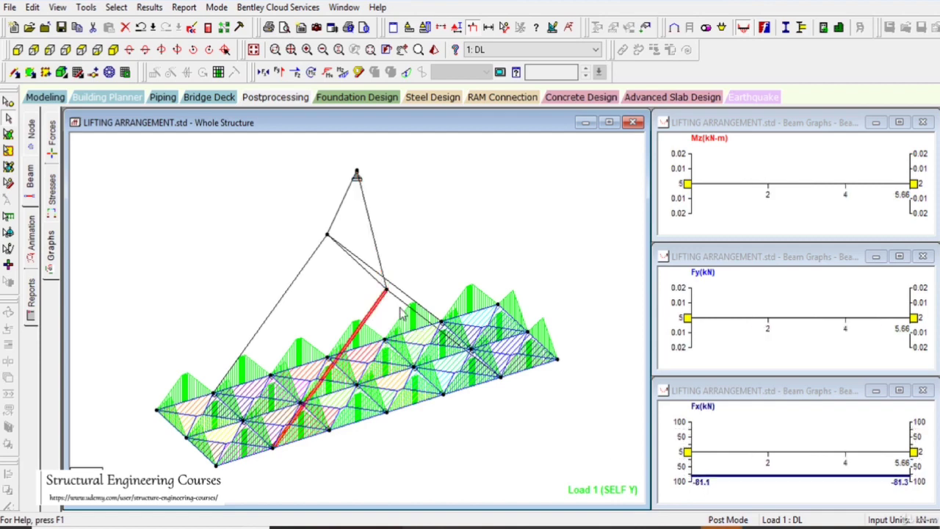
left_click(404, 308)
left_click(371, 312)
left_click(309, 266)
left_click(402, 293)
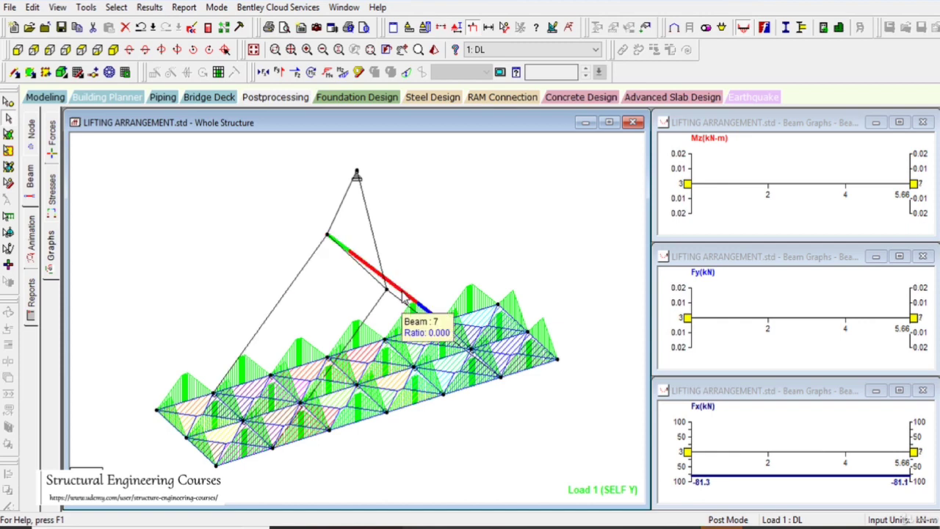
left_click(443, 262)
left_click(411, 310)
left_click(379, 311)
left_click(409, 297)
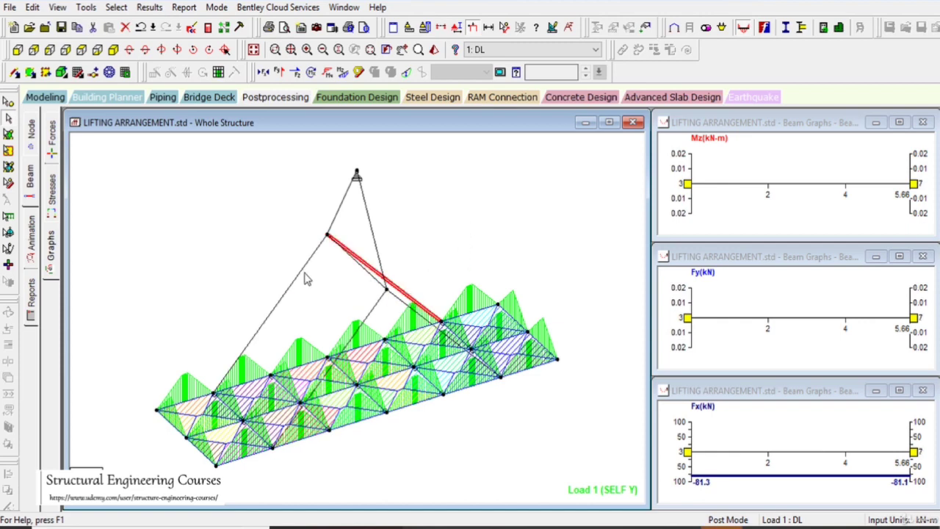
left_click(304, 271)
left_click(369, 226)
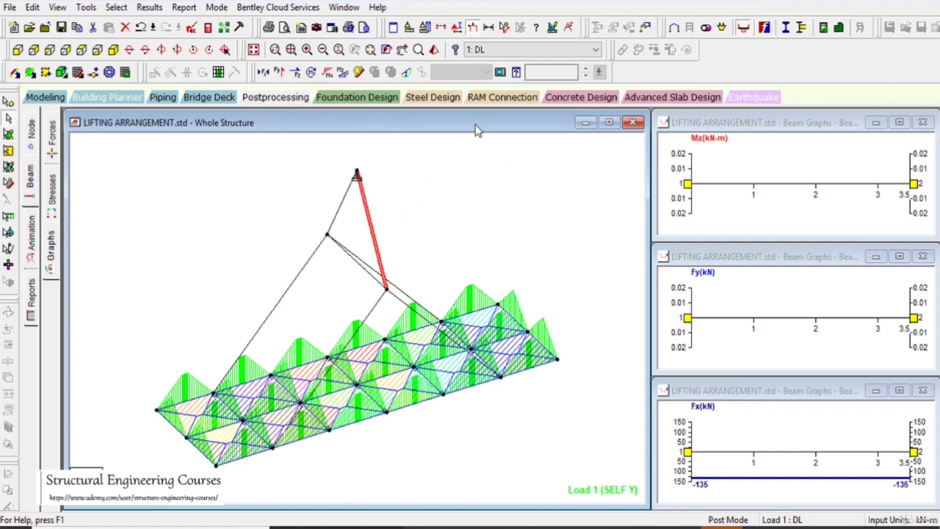
Step: Display the axial force diagram on the whole structure in modeling mode
left_click(263, 72)
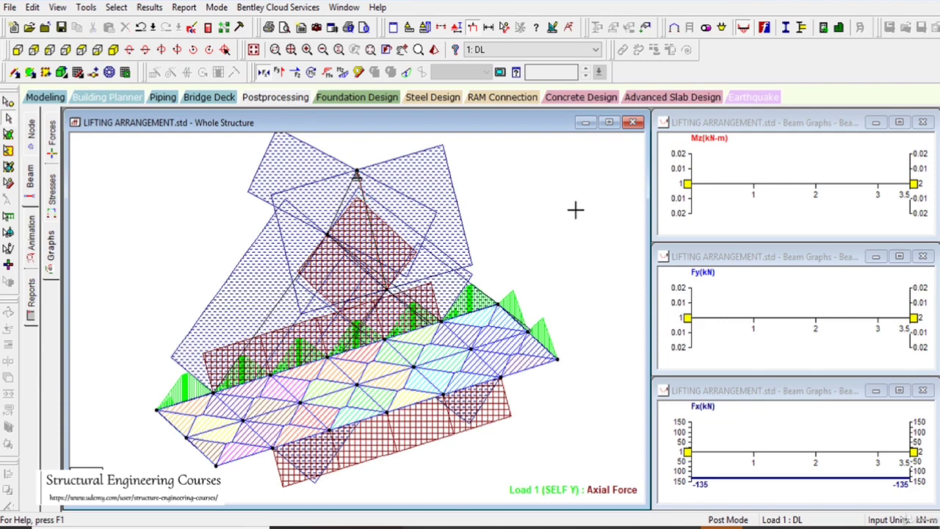
left_click(45, 97)
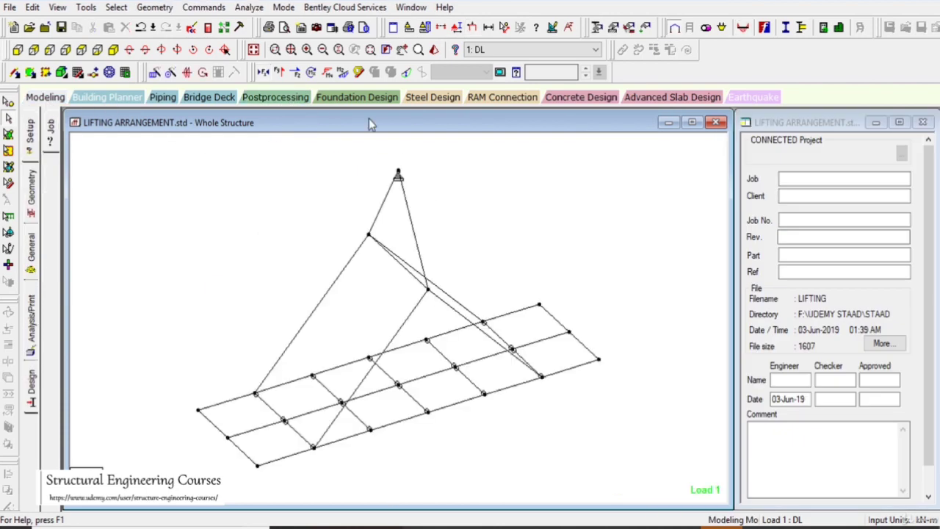
left_click(263, 73)
Step: Raise the axial result scale value with changes applied immediately so that the axial force diagrams are drawn smaller
right_click(579, 213)
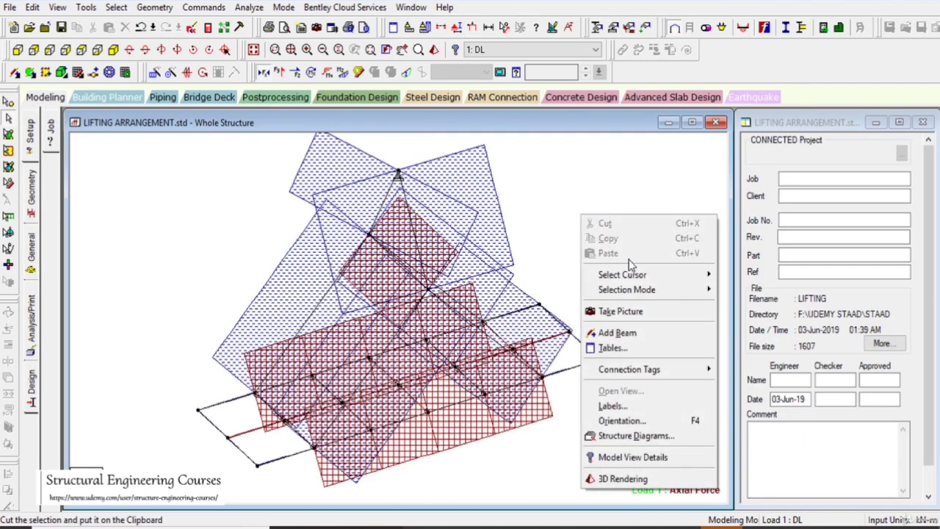
left_click(630, 405)
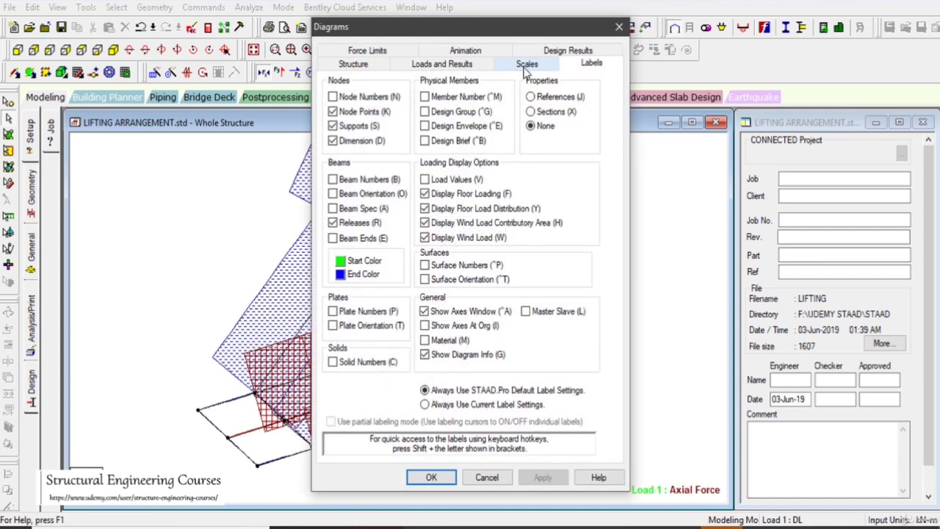
left_click(527, 64)
left_click(551, 90)
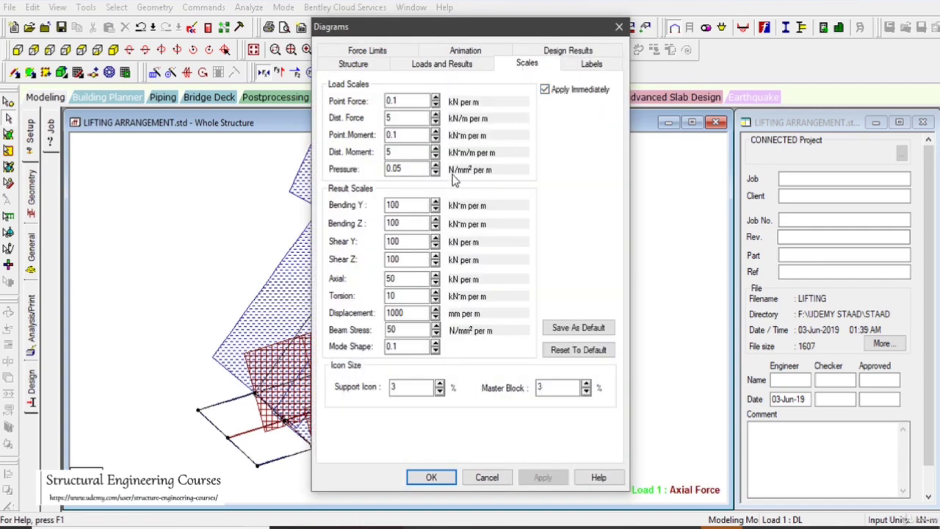
left_click(436, 275)
left_click_drag(437, 281, 437, 280)
left_click(432, 478)
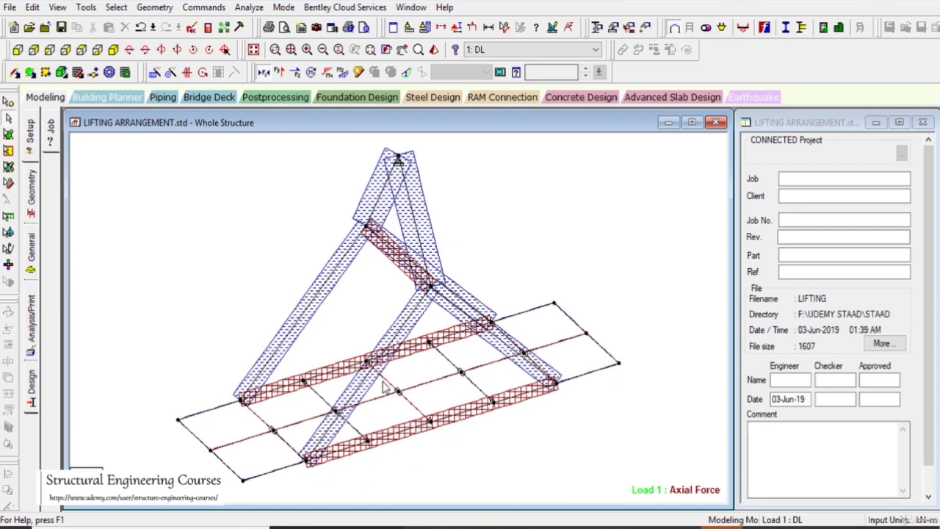
Step: Examine the axial force diagram of the slings, and check the support reaction at the top node in postprocessing
key("Left")
key("Left")
key("Left")
key("Left")
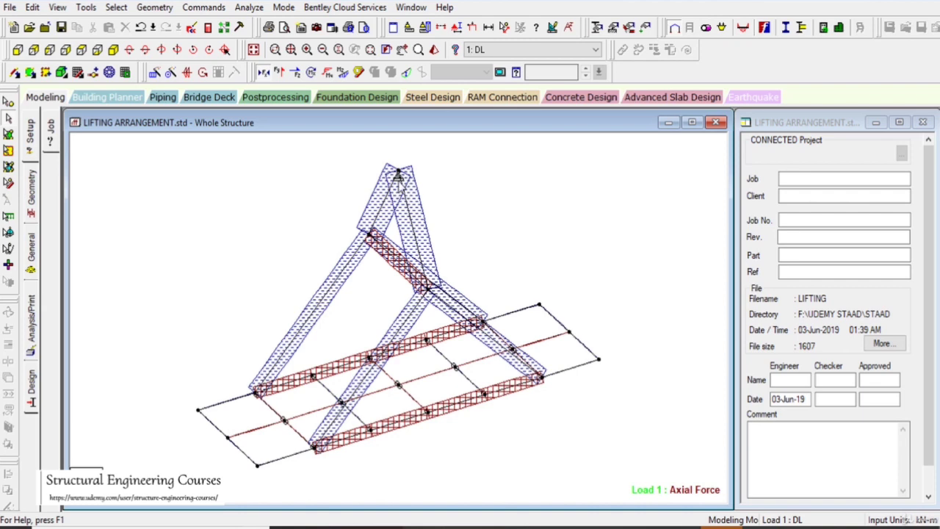
mouse_move(397, 173)
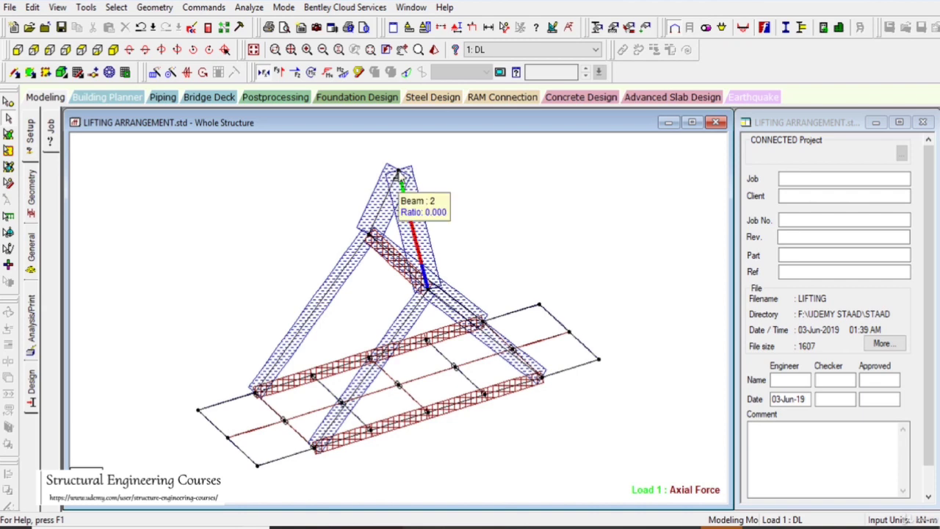
left_click(275, 97)
left_click(53, 235)
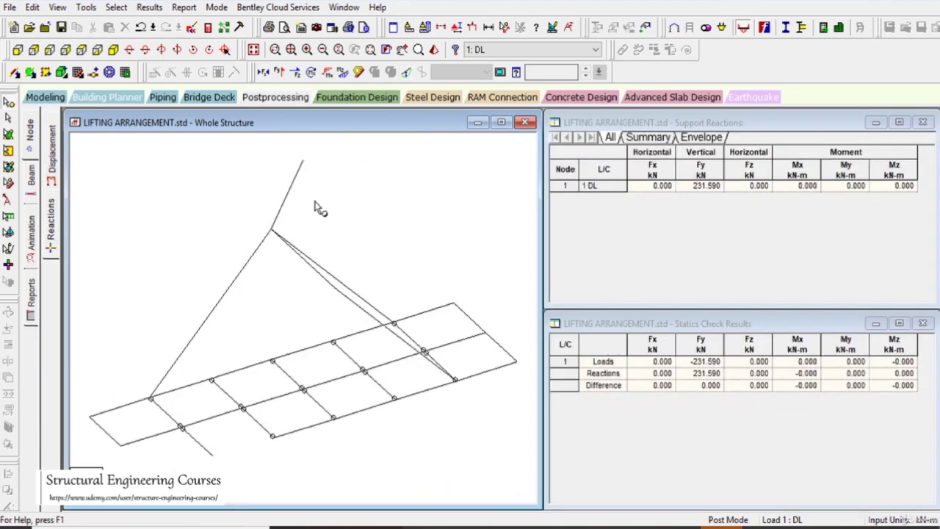
mouse_move(309, 209)
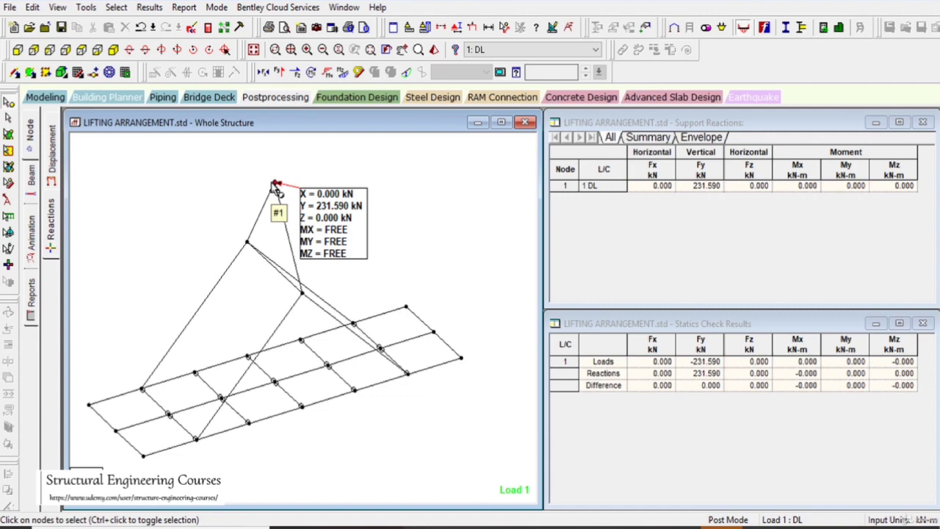
Step: Return to modeling and review the selfweight and floor load items of load case 1 DL
left_click(44, 100)
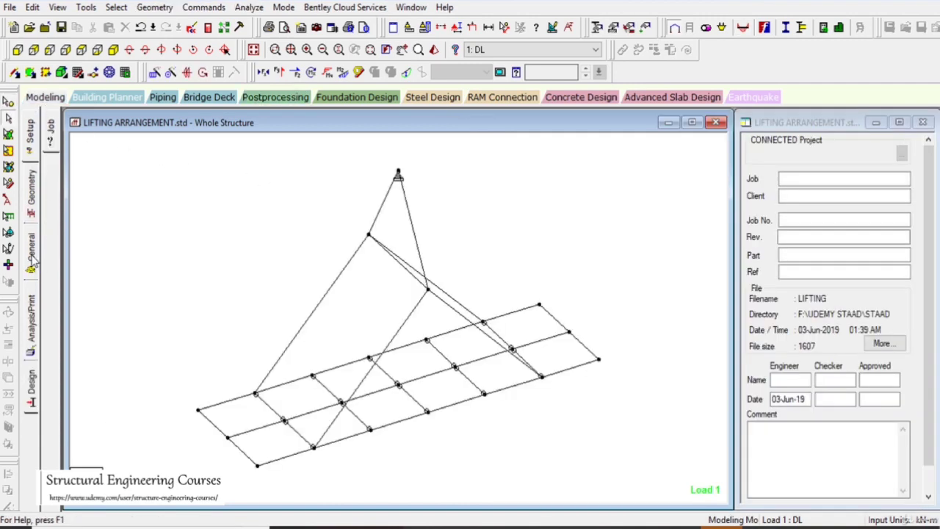
left_click(30, 253)
left_click(52, 336)
left_click(721, 149)
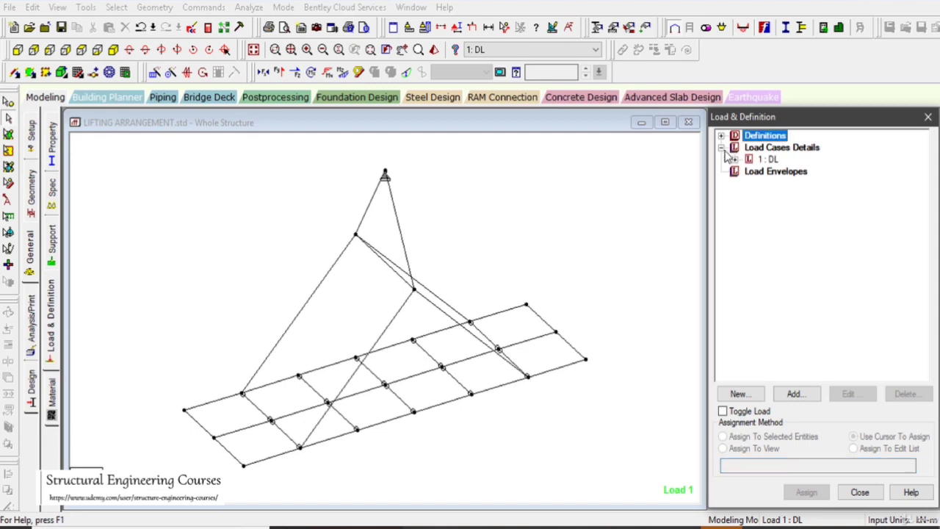
left_click(734, 159)
left_click(775, 171)
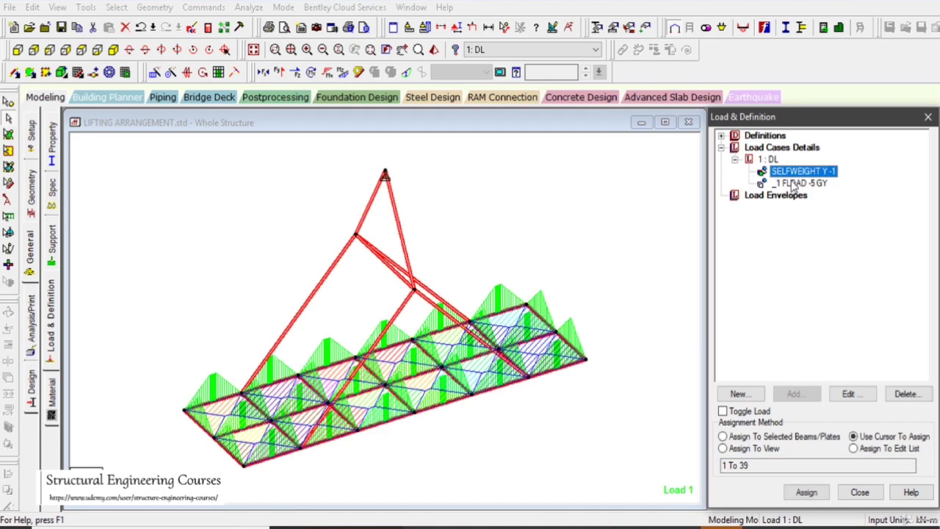
left_click(795, 184)
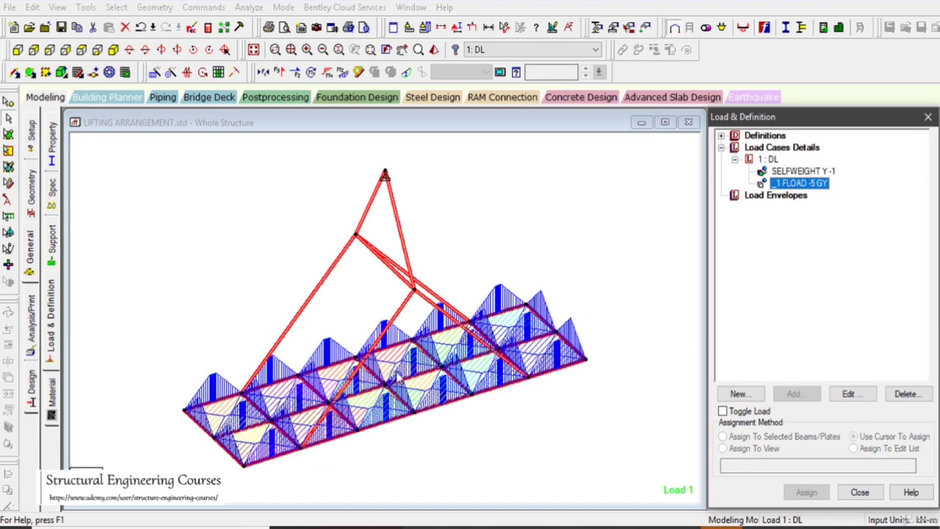
Step: Set the Y-direction selfweight factor of load case 1 DL to -1.5
double_click(804, 171)
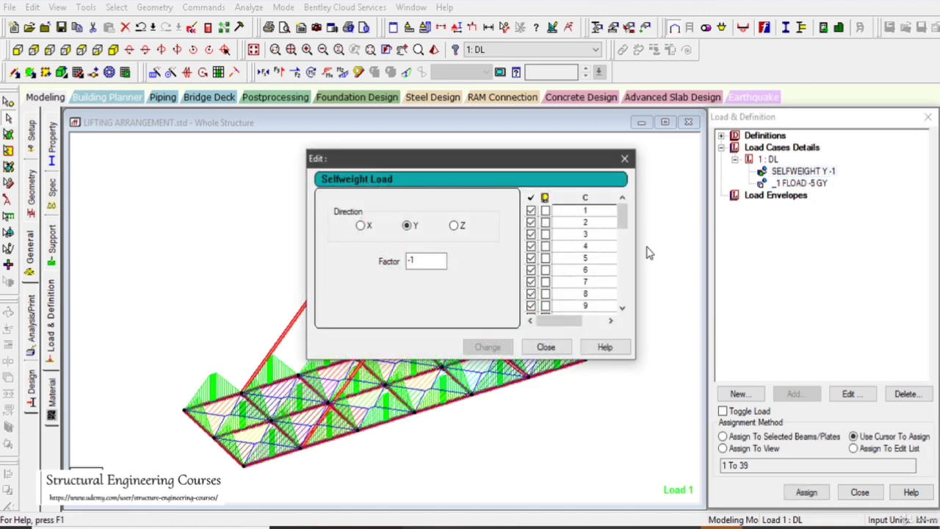
left_click(432, 263)
type(".5")
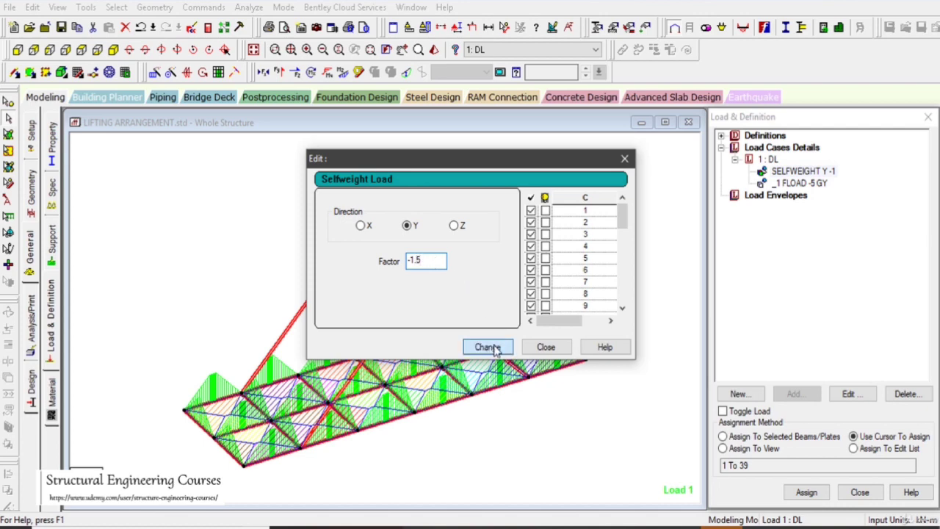
left_click(488, 347)
left_click(516, 295)
left_click(546, 347)
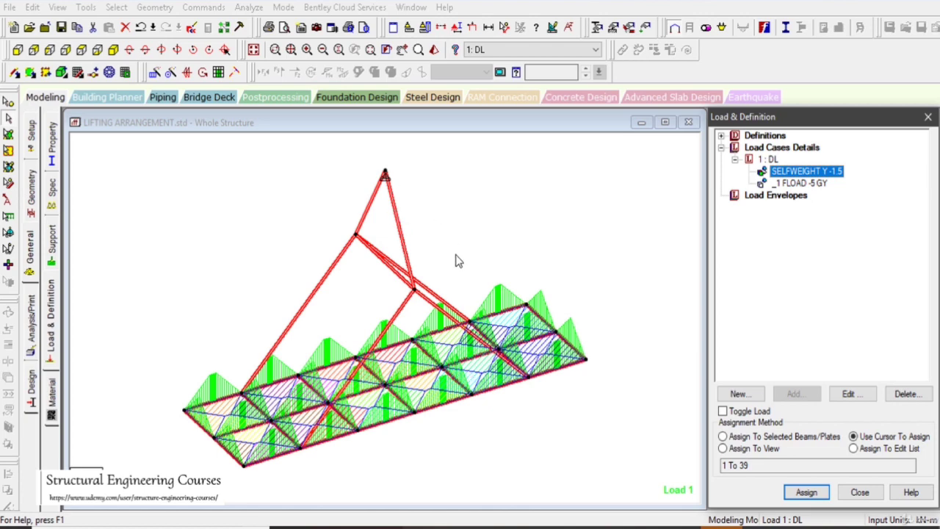
Step: Save the modified structure and rerun the analysis
left_click(249, 7)
left_click(264, 23)
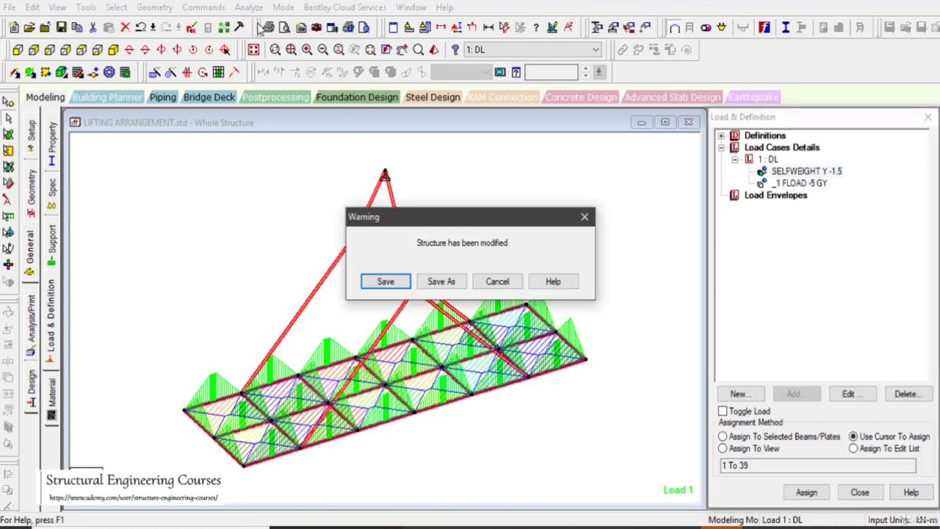
left_click(386, 281)
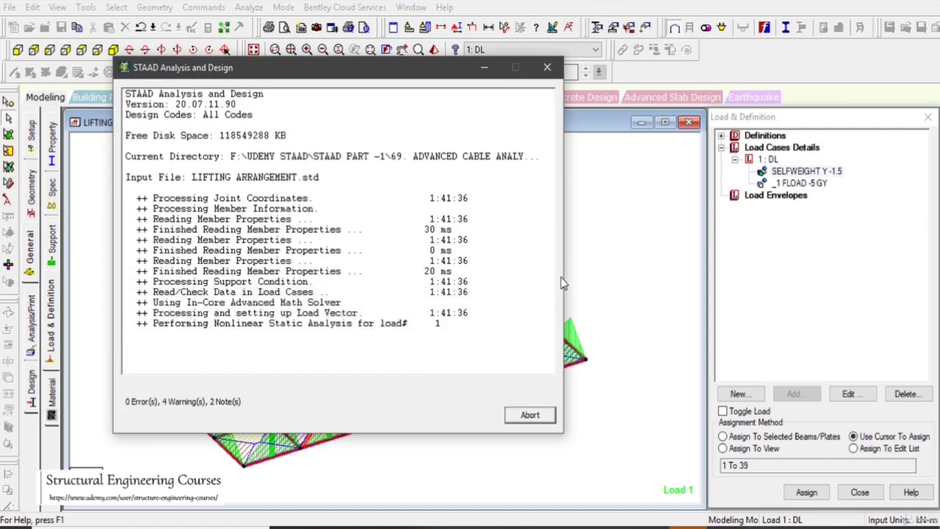
left_click(534, 418)
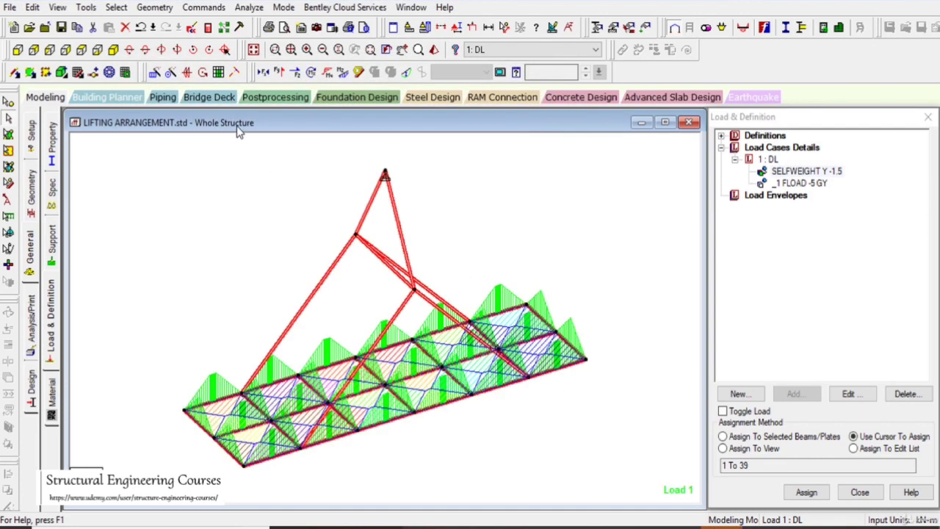
Step: Check the top node's support reaction and the statics check results under the increased selfweight in postprocessing
left_click(486, 377)
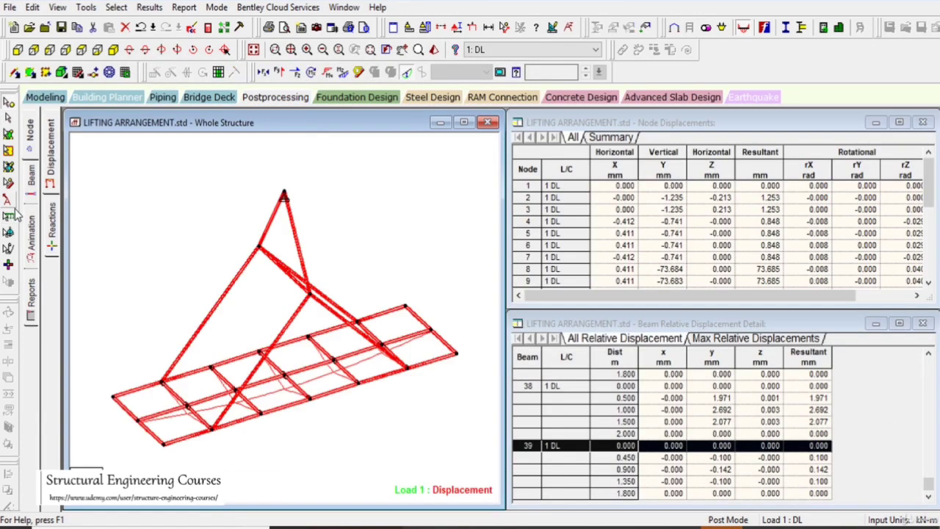
left_click(53, 224)
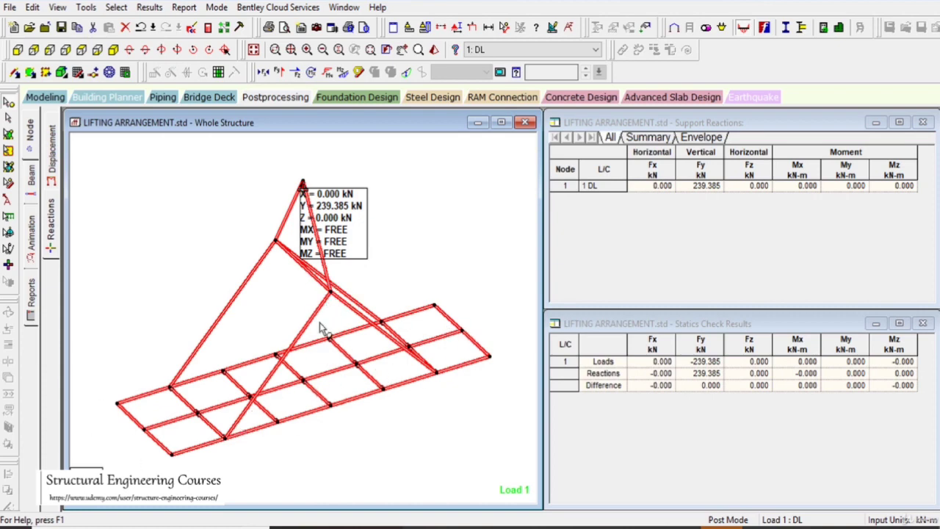
left_click(416, 257)
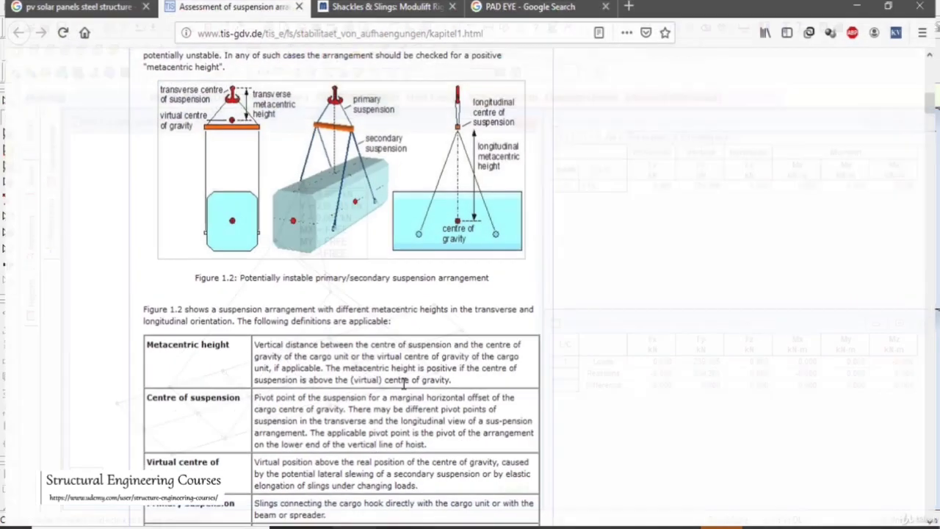